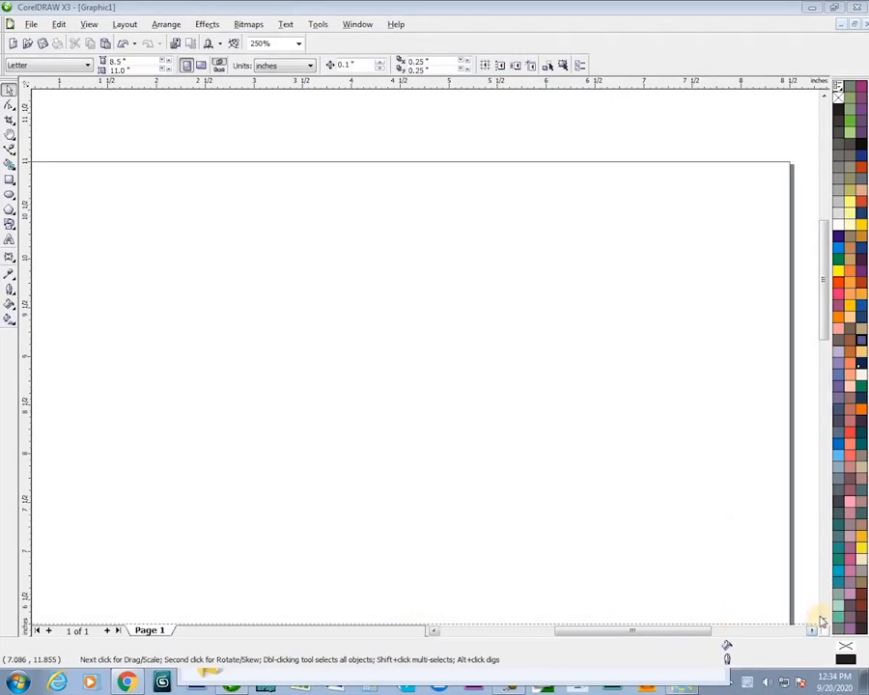
# - Add the artistic text "This my Computer" in Arial 24 pt near the top of the page and shift it slightly downward
pyautogui.click(823, 623)
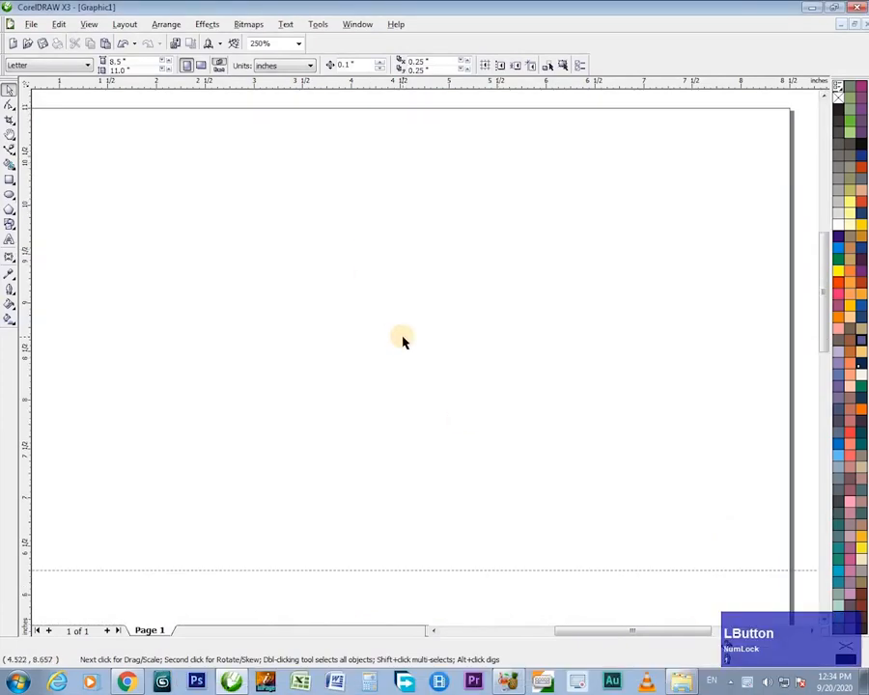
pyautogui.press('h')
pyautogui.moveTo(386, 326); pyautogui.dragTo(423, 356)
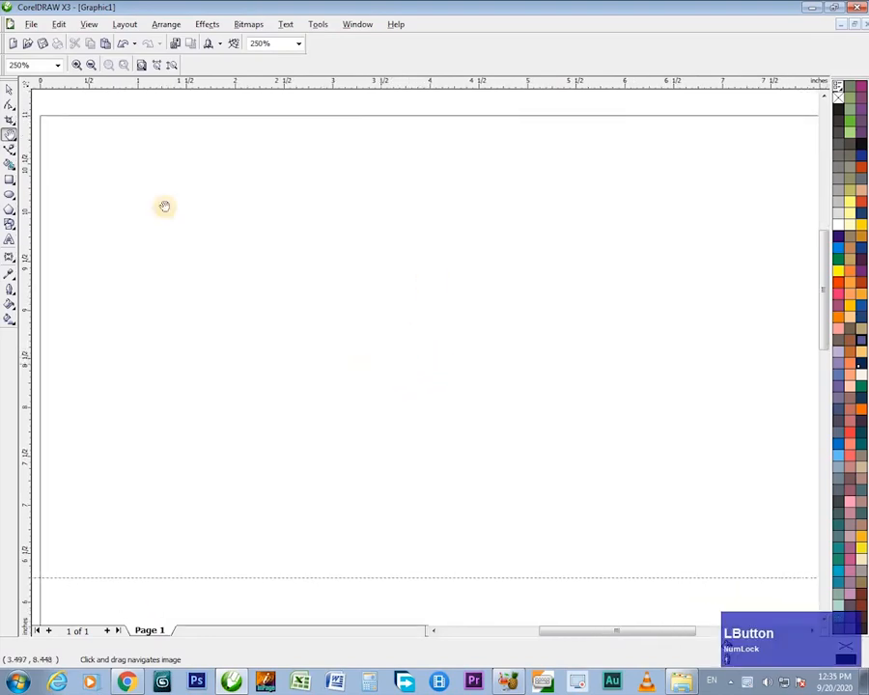
pyautogui.click(9, 242)
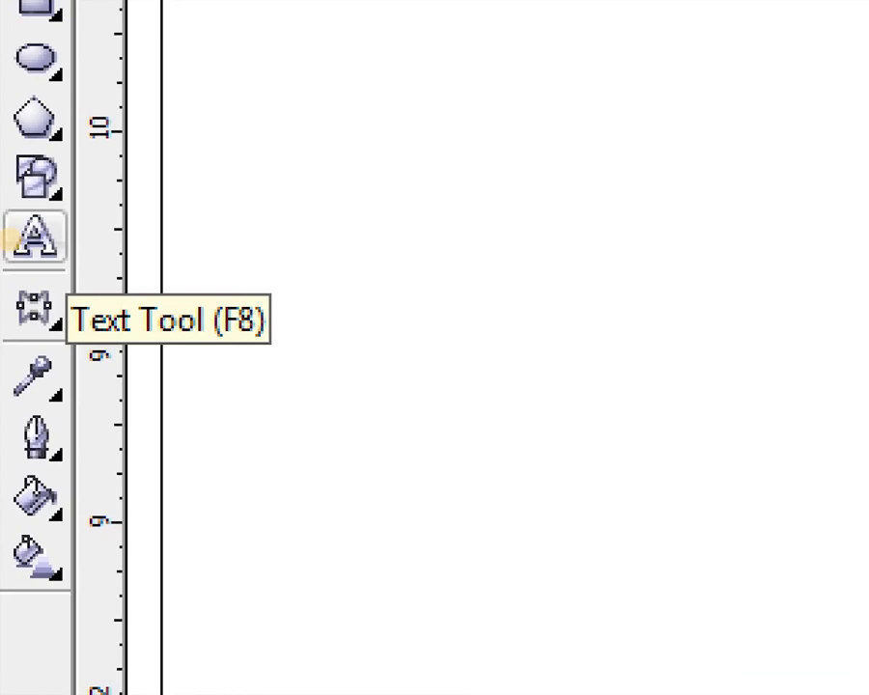
pyautogui.press('Escape')
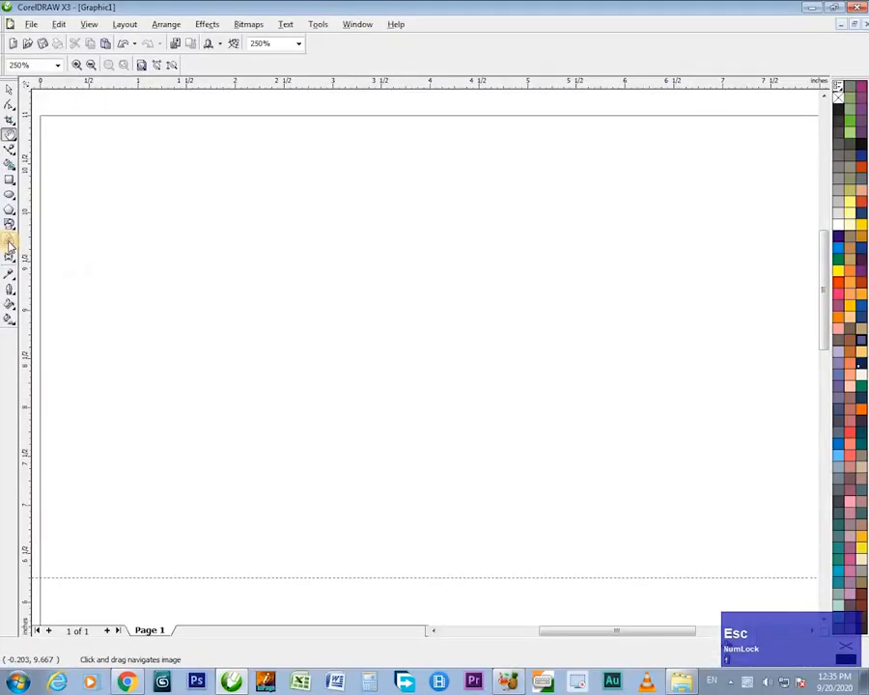
pyautogui.click(10, 240)
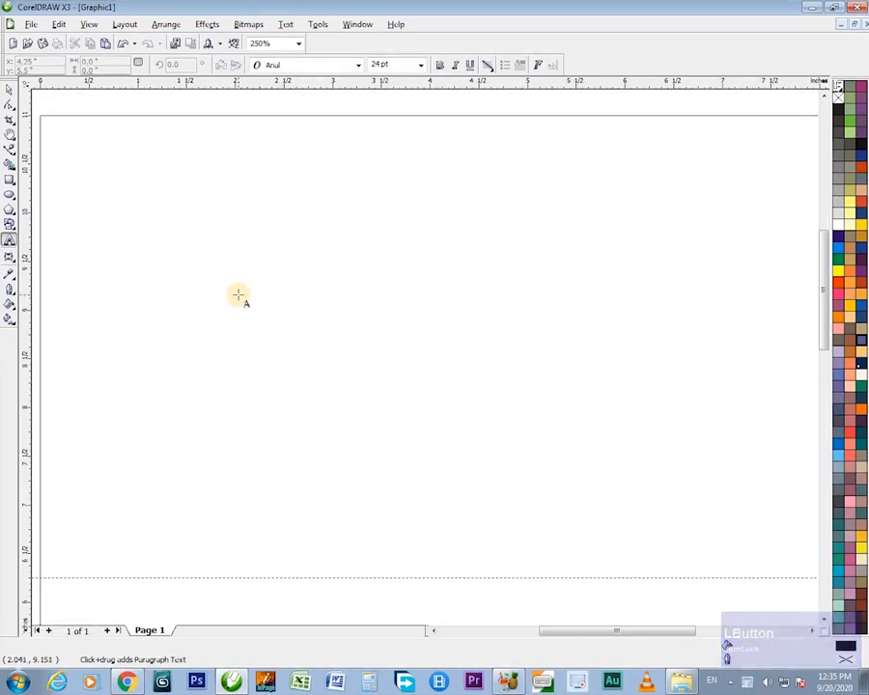
pyautogui.click(232, 238)
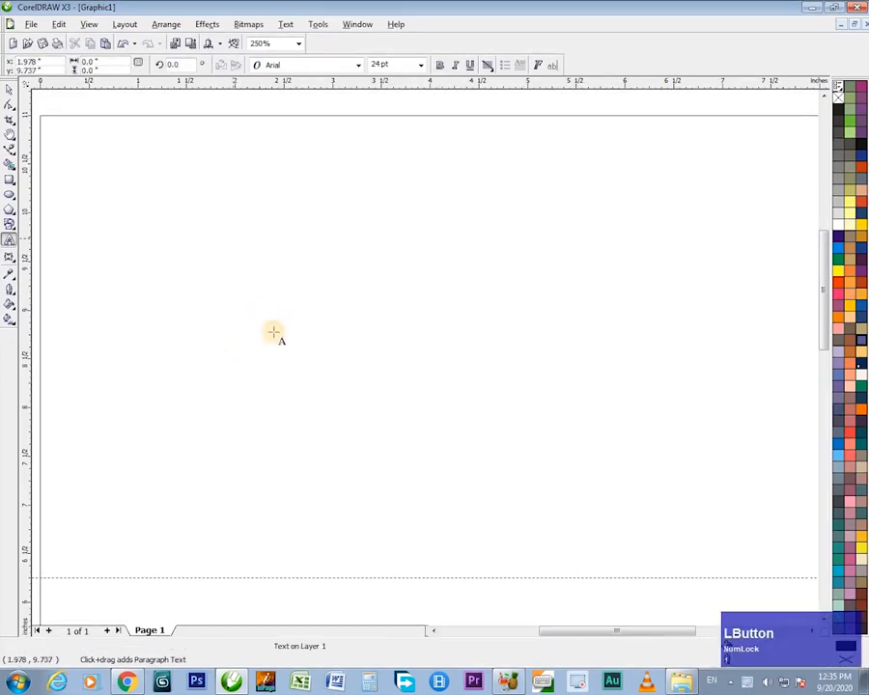
pyautogui.hotkey('ctrl', '1')
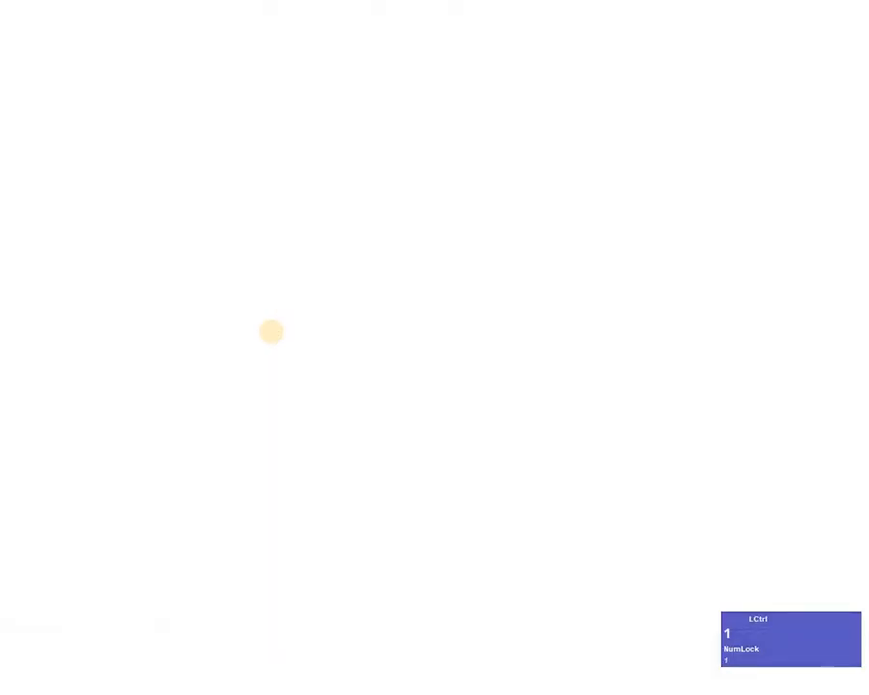
pyautogui.press('Escape')
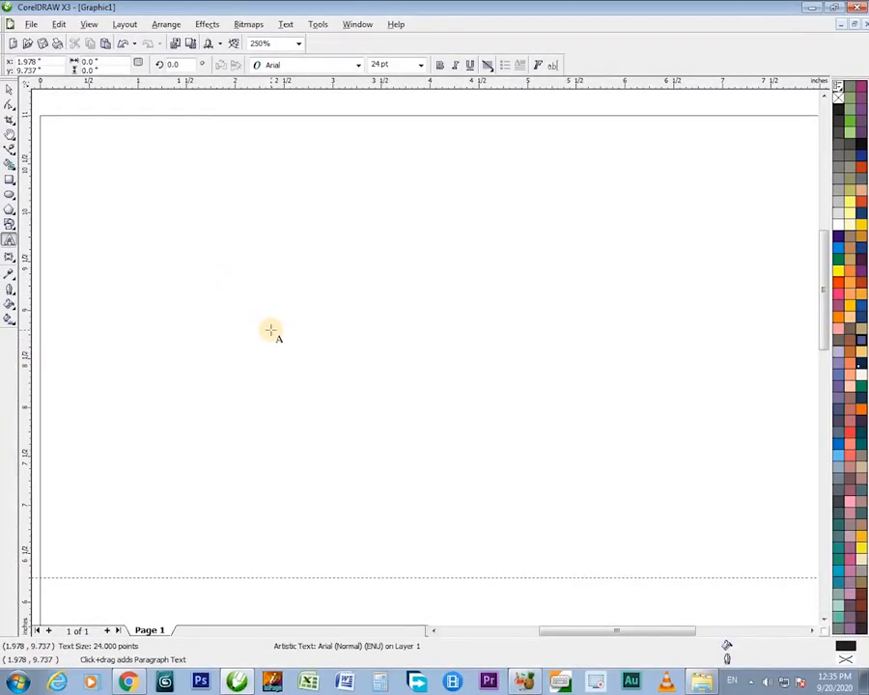
pyautogui.write('This my')
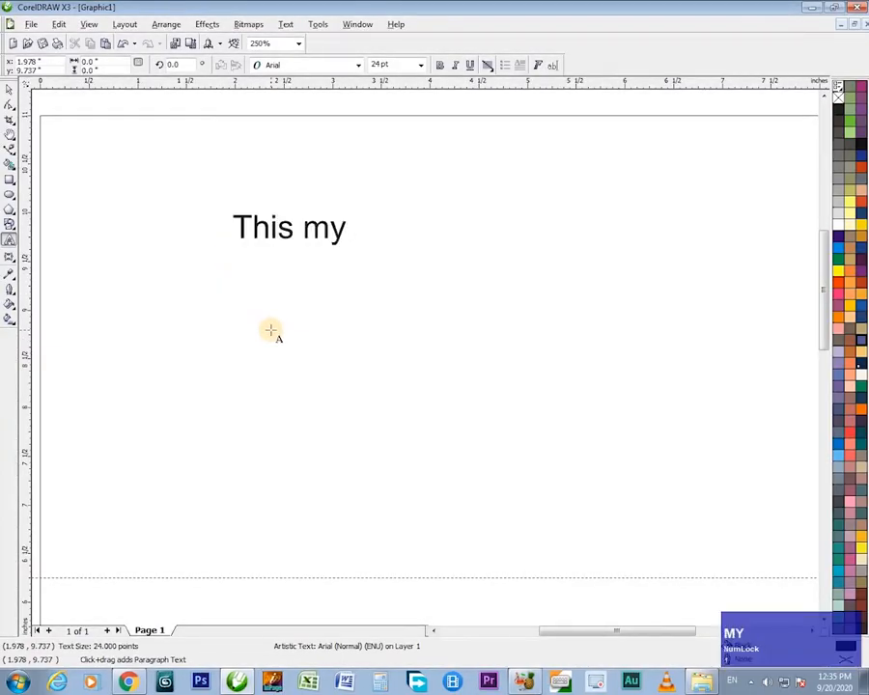
pyautogui.write(' Computer')
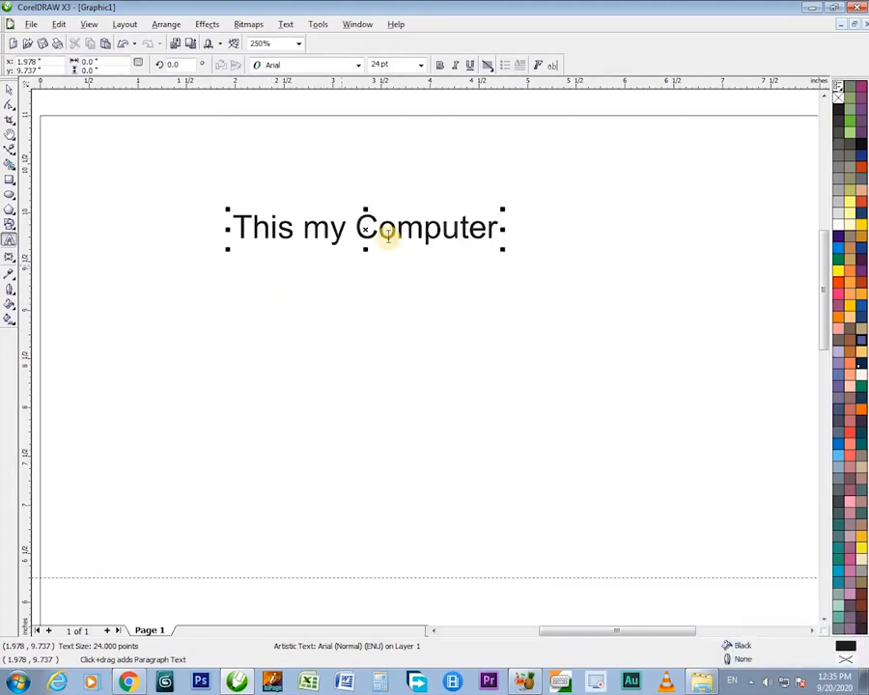
pyautogui.moveTo(366, 230); pyautogui.dragTo(381, 263)
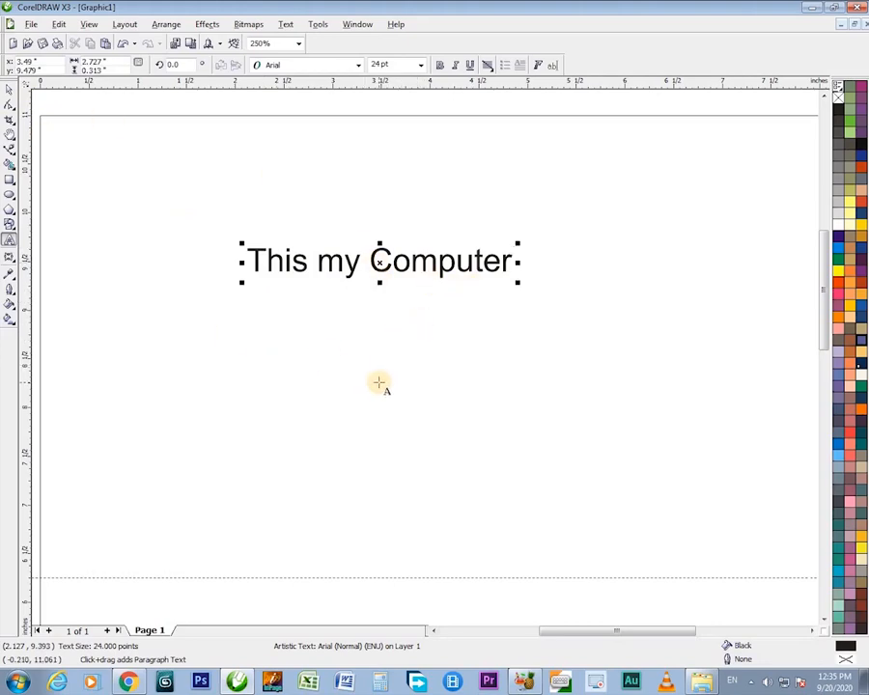
# - Draw a circle about 1.2 inches across below the text and delete it
pyautogui.click(9, 194)
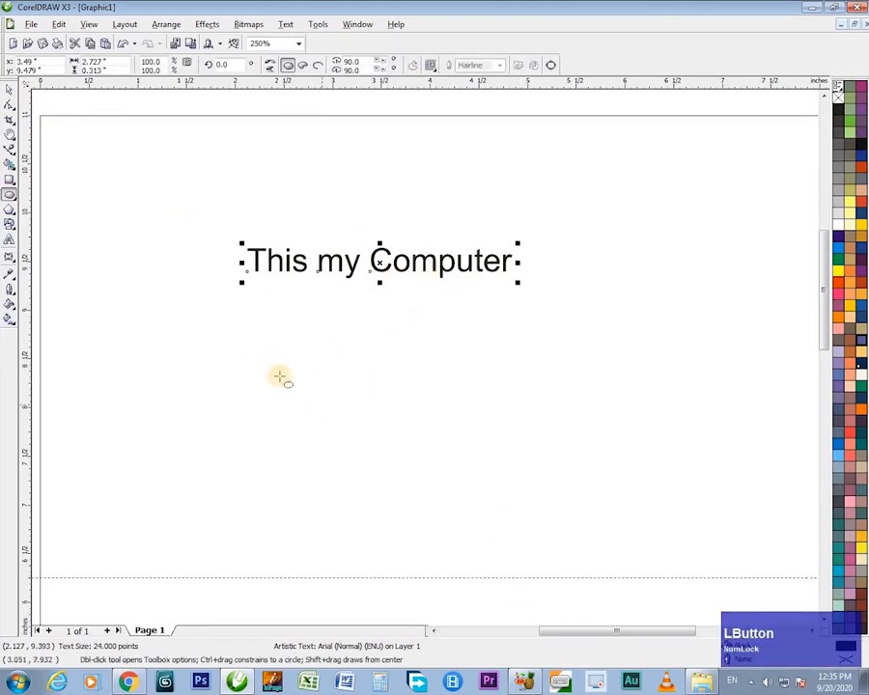
pyautogui.moveTo(268, 368); pyautogui.dragTo(392, 481)
pyautogui.press('space')
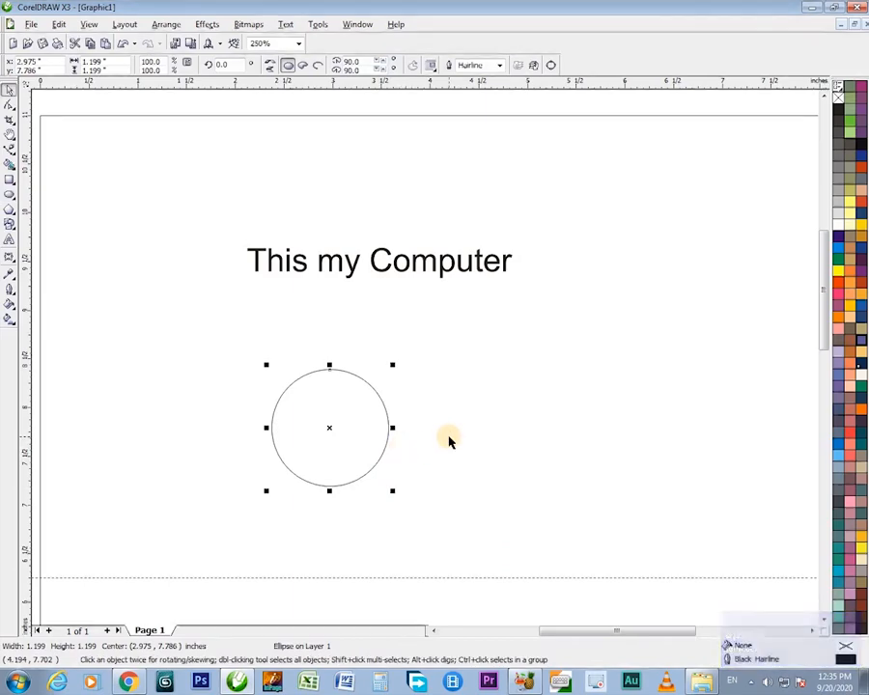
pyautogui.press('space')
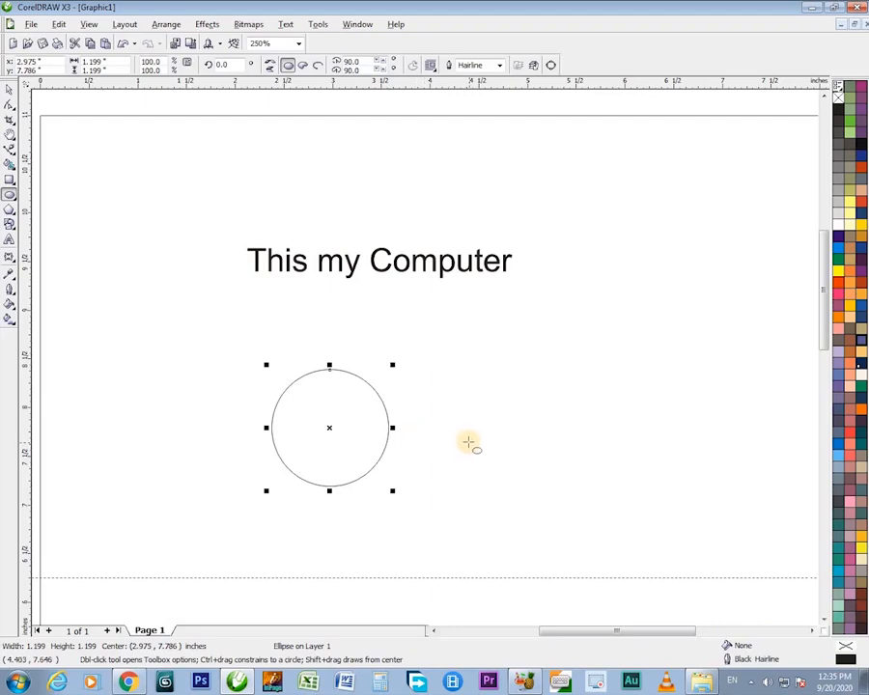
pyautogui.press('Delete')
# - Enter text editing on "This my Computer", return to the Pick tool and move the text down about 0.3 inch
pyautogui.press('space')
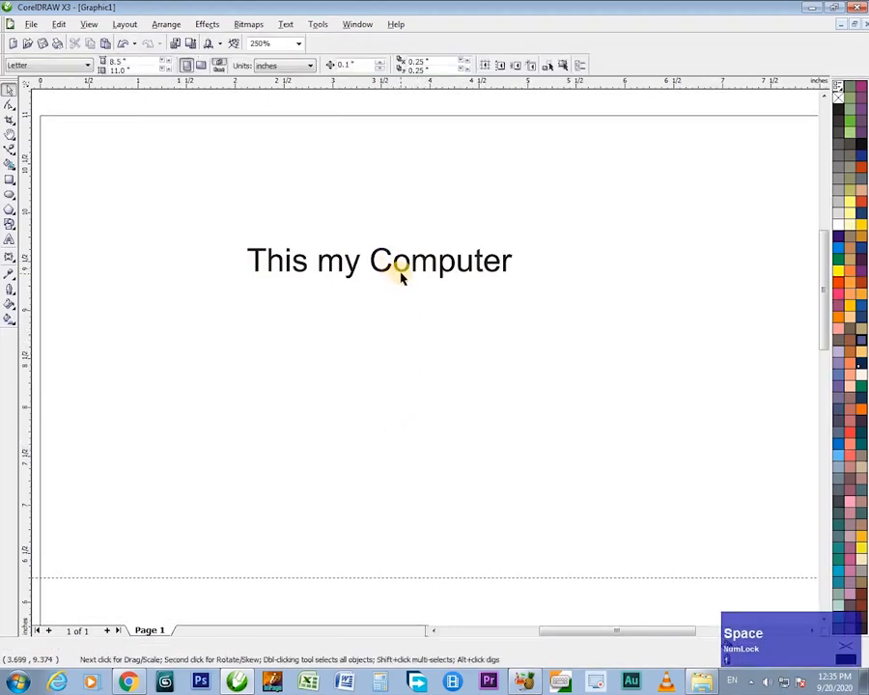
pyautogui.click(401, 277)
pyautogui.press('t')
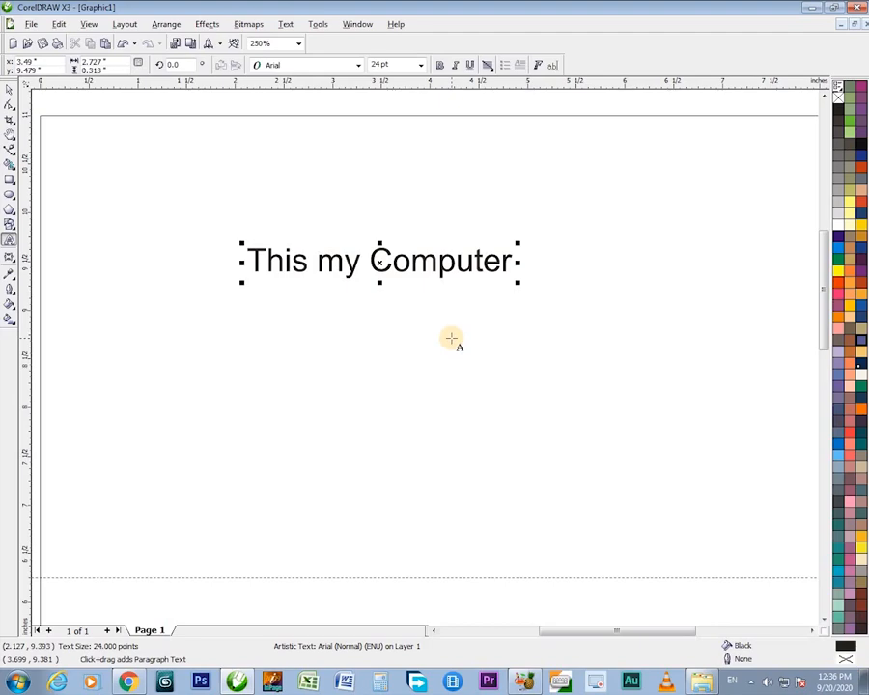
pyautogui.press('ctrl')
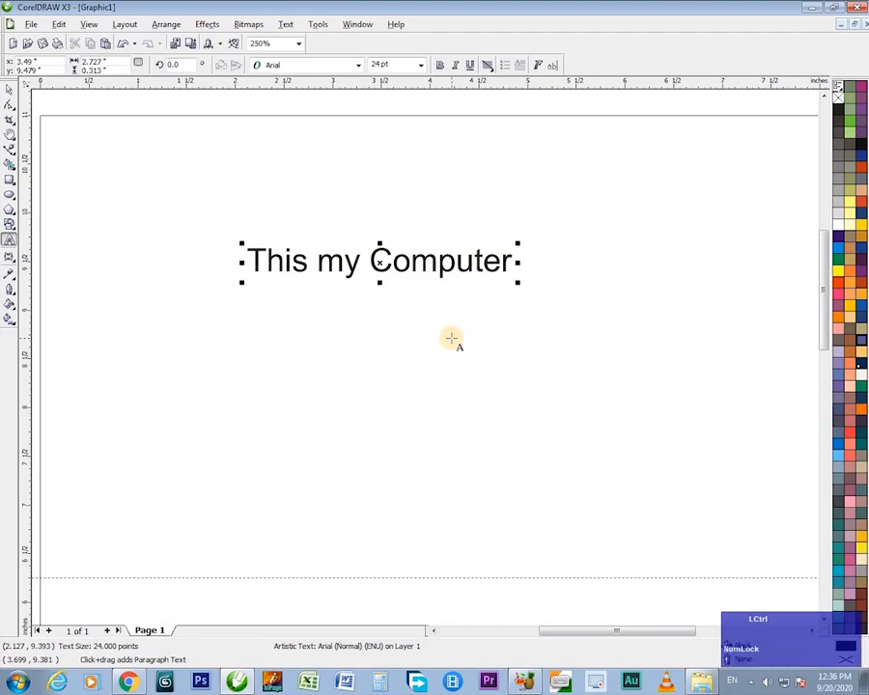
pyautogui.hotkey('ctrl', 'space')
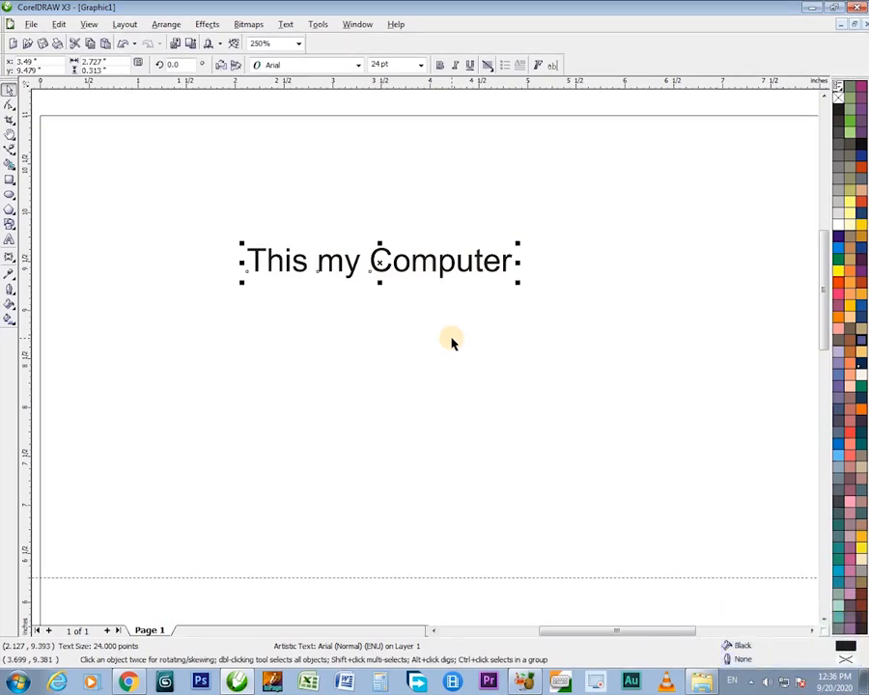
pyautogui.moveTo(445, 272); pyautogui.dragTo(445, 300)
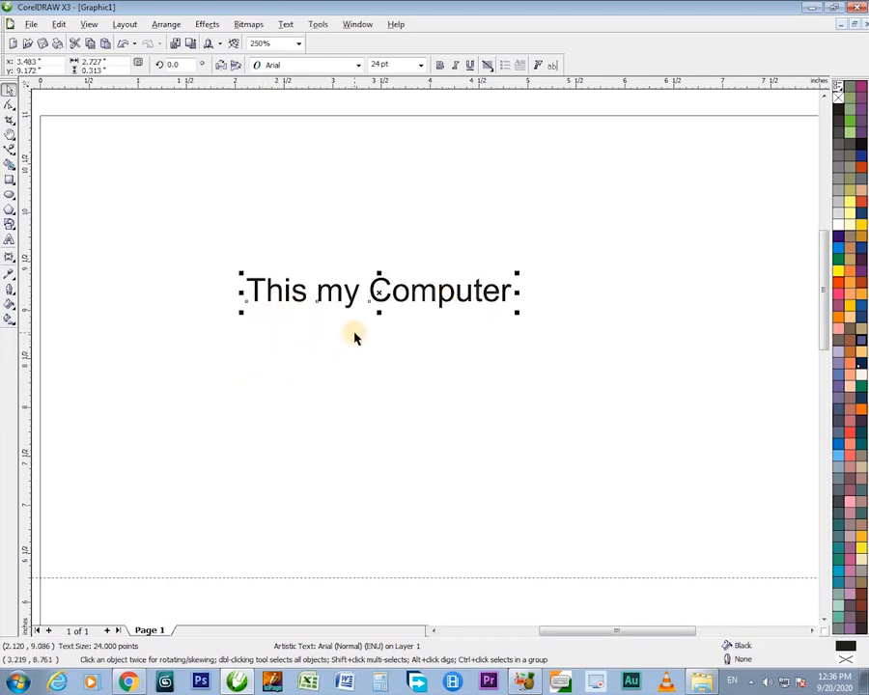
# - Append "sdfaada" to the end of "This my Computer" and return to the Pick tool
pyautogui.press('space')
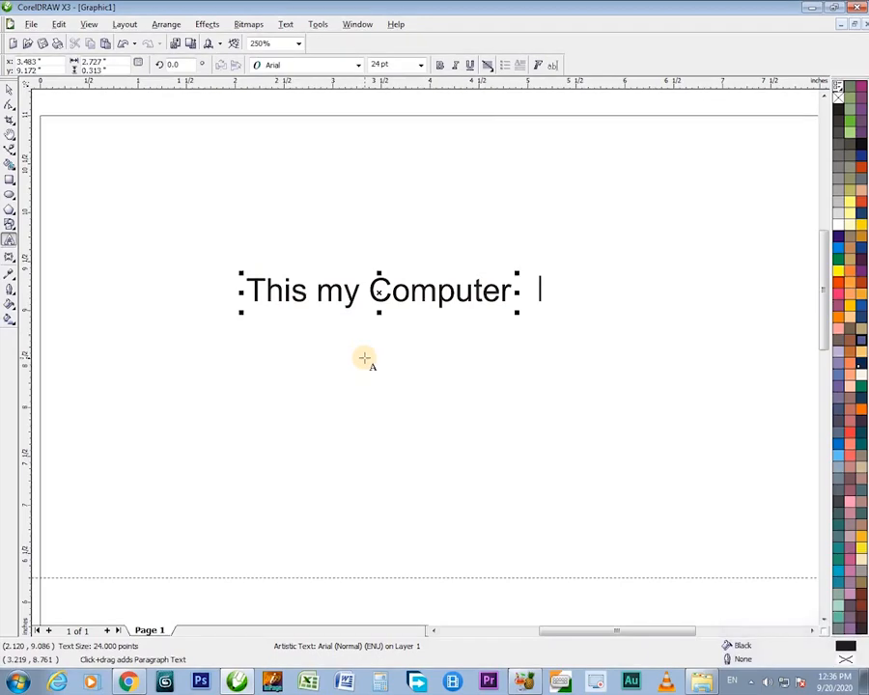
pyautogui.write('sdfaada')
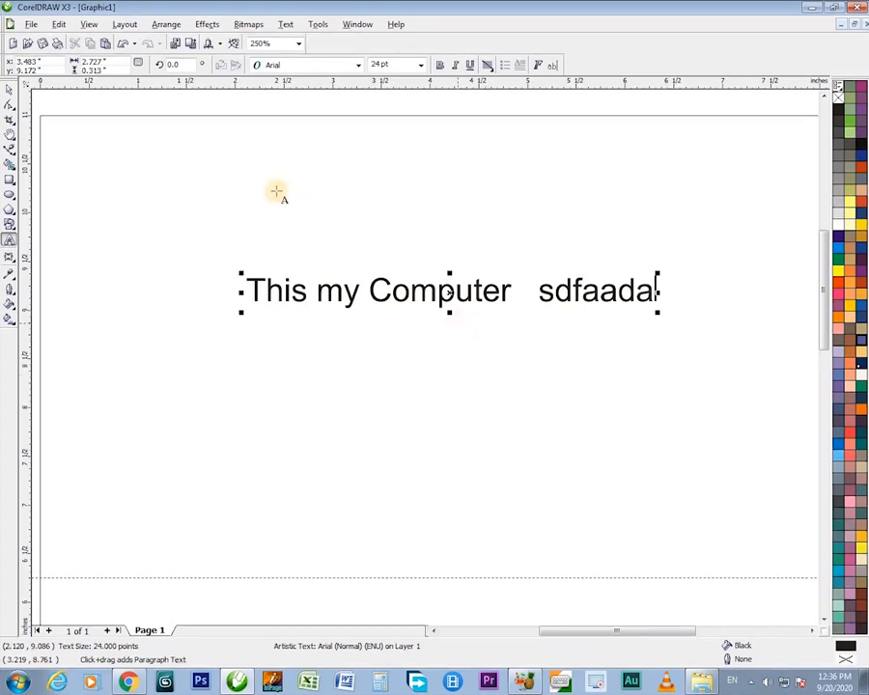
pyautogui.click(8, 93)
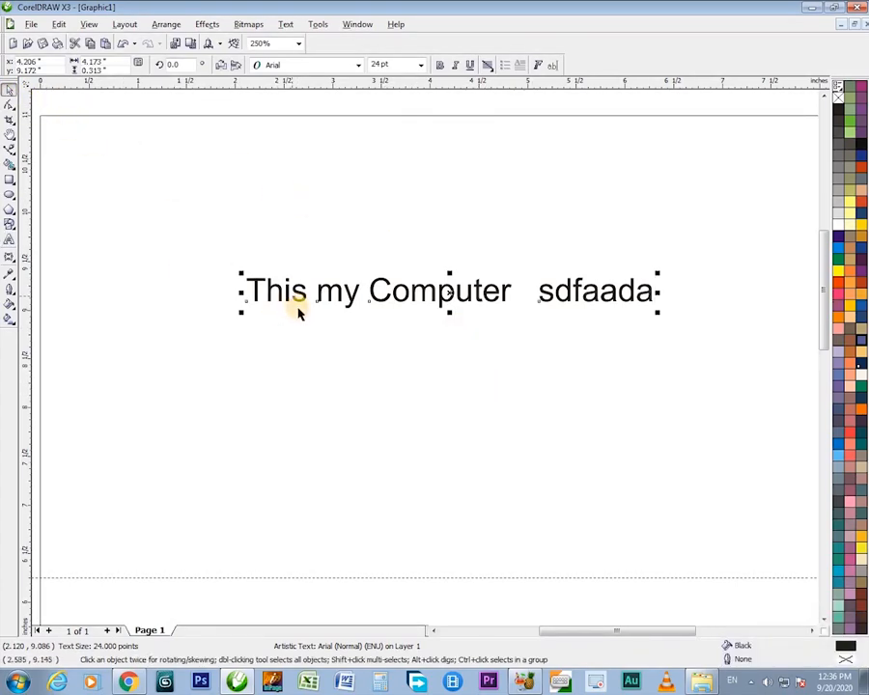
pyautogui.press('space')
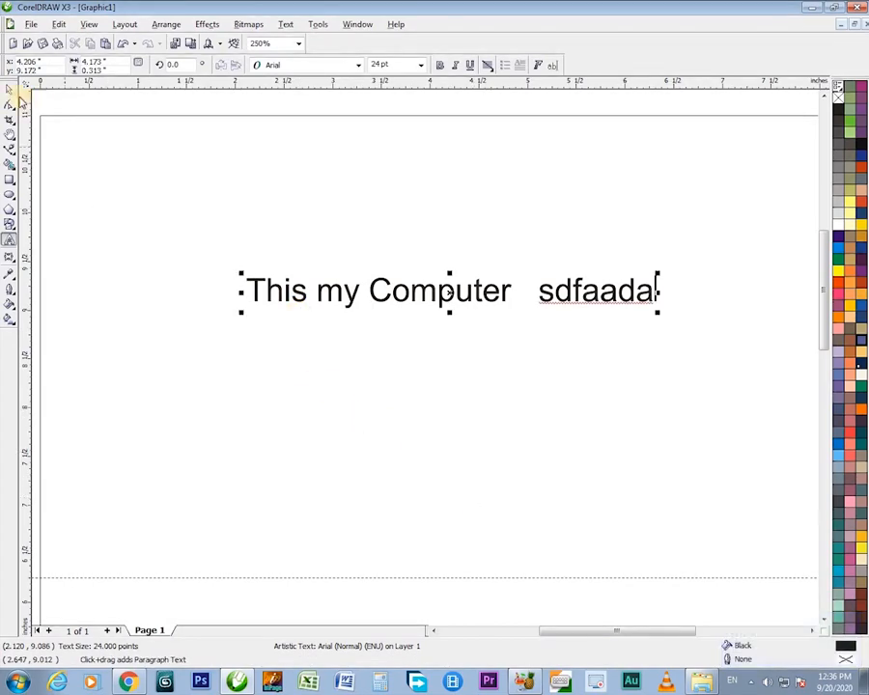
pyautogui.press('space')
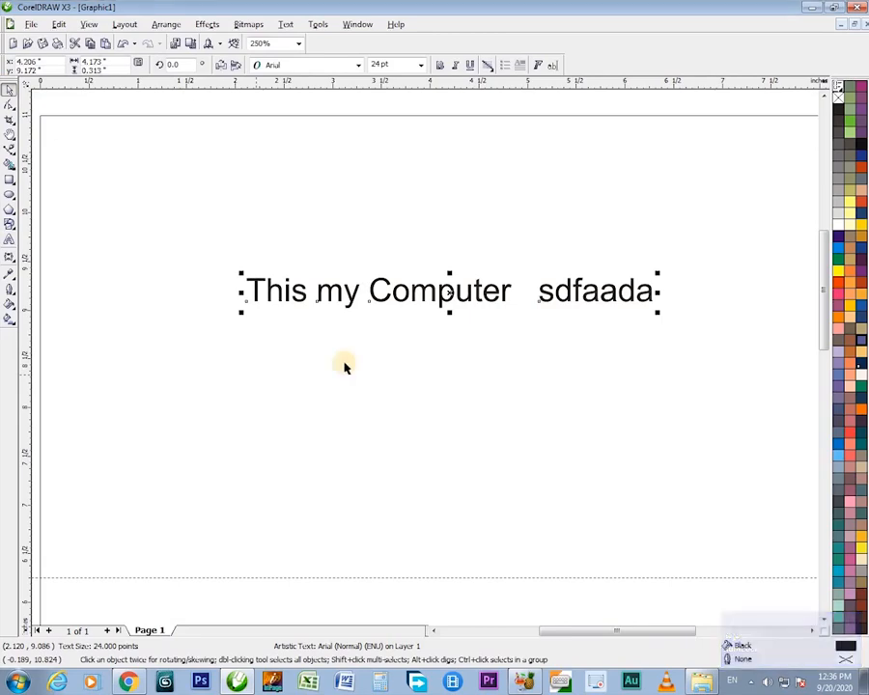
# - Move the text about 0.5 inch to the left and remove the word "sdfaada" from its end
pyautogui.moveTo(499, 287); pyautogui.dragTo(454, 287)
pyautogui.press('t')
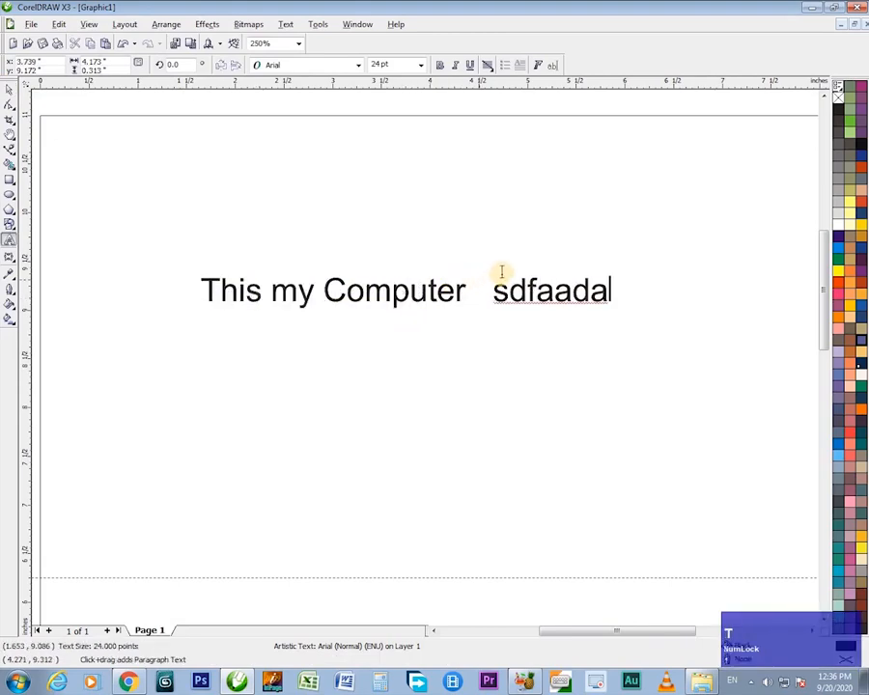
pyautogui.hotkey('ctrl', 'shift', 'Left')
pyautogui.hotkey('ctrl', 'space')
# - Try stretching "This my Computer" vertically to about 3.2 inches tall, and undo the vertical stretches
pyautogui.press('h')
pyautogui.moveTo(482, 381); pyautogui.dragTo(555, 453)
pyautogui.press('space')
pyautogui.moveTo(407, 387); pyautogui.dragTo(416, 552)
pyautogui.moveTo(407, 344); pyautogui.dragTo(413, 223)
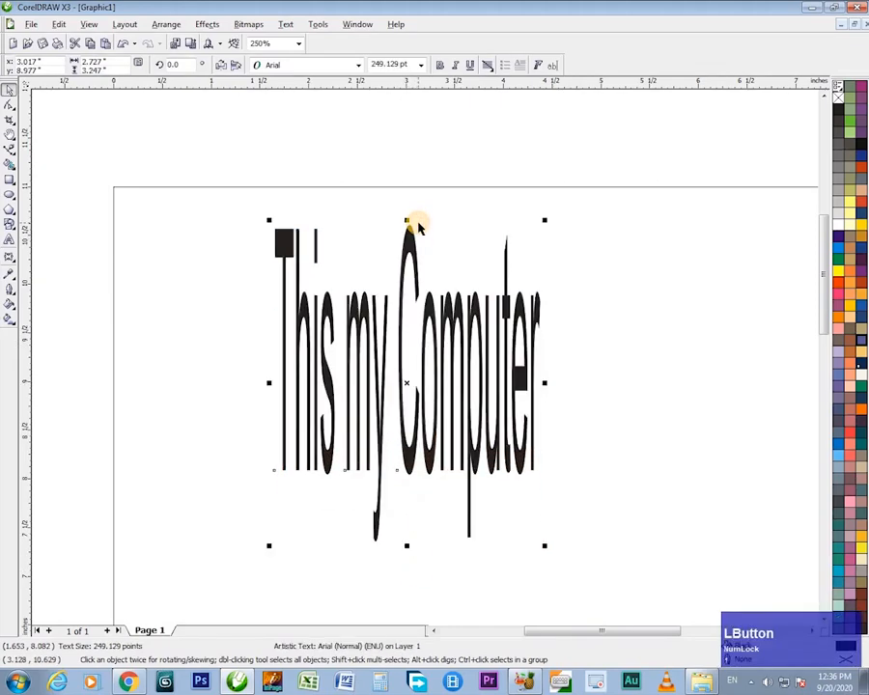
pyautogui.hotkey('ctrl', 'z')
pyautogui.hotkey('ctrl', 'z')
pyautogui.moveTo(406, 344); pyautogui.dragTo(405, 273)
pyautogui.hotkey('ctrl', 'z')
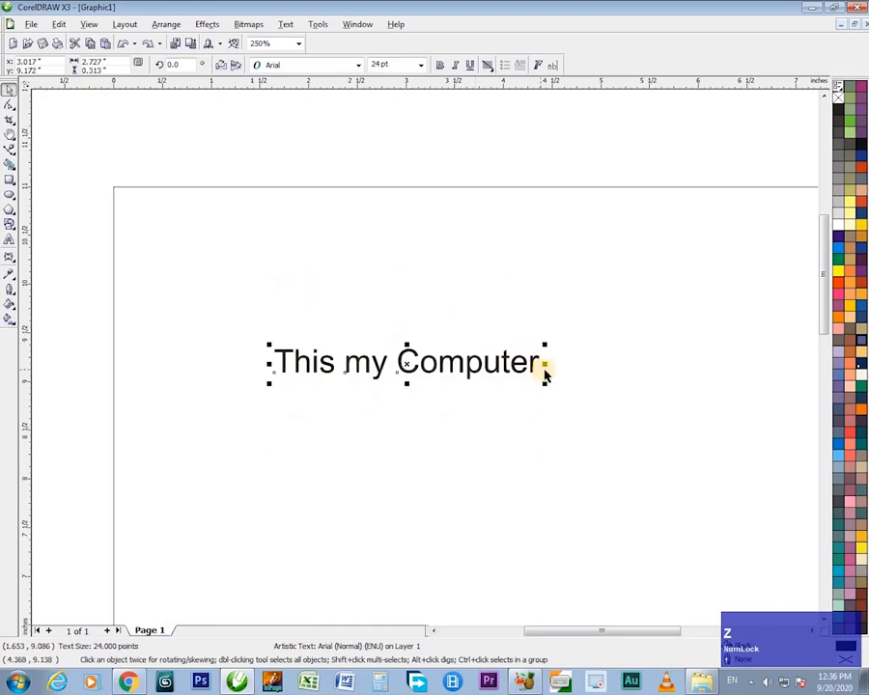
# - Stretch the text horizontally to about 3.5 inches wide and try out a 200% horizontal scale
pyautogui.moveTo(545, 365); pyautogui.dragTo(596, 392)
pyautogui.press('F3')
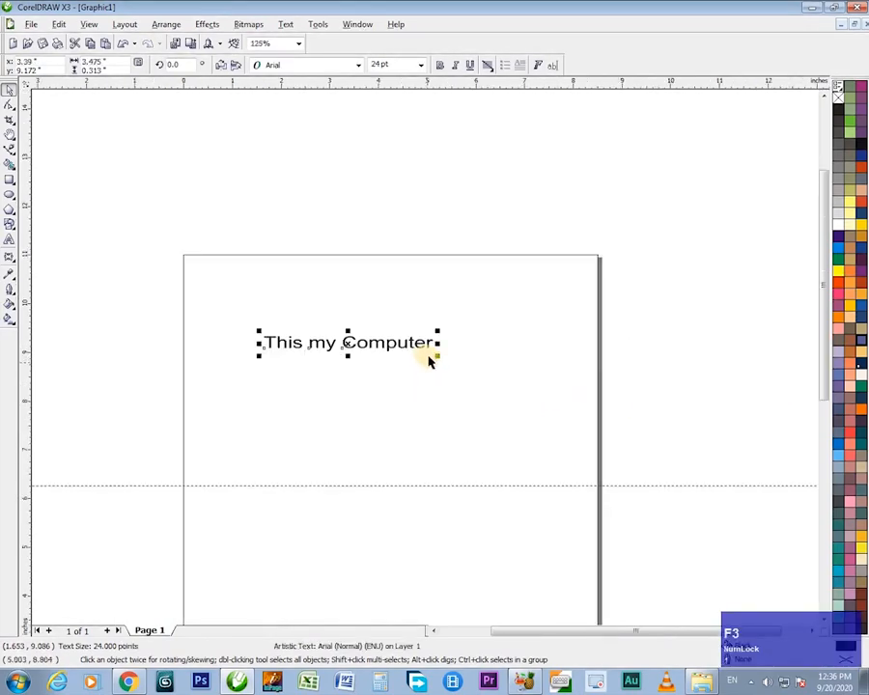
pyautogui.press('F3')
pyautogui.moveTo(431, 346); pyautogui.dragTo(503, 343)
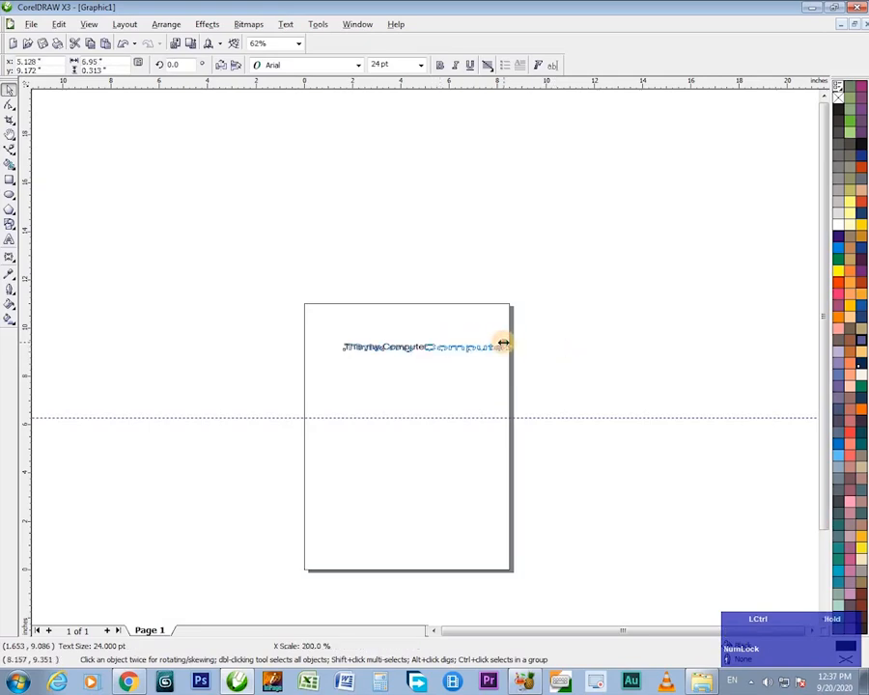
pyautogui.moveTo(504, 342); pyautogui.dragTo(424, 348)
# - Scale "This my Computer" proportionally from its centre to about 4.35 inches wide
pyautogui.press('z')
pyautogui.moveTo(263, 294); pyautogui.dragTo(524, 424)
pyautogui.press('space')
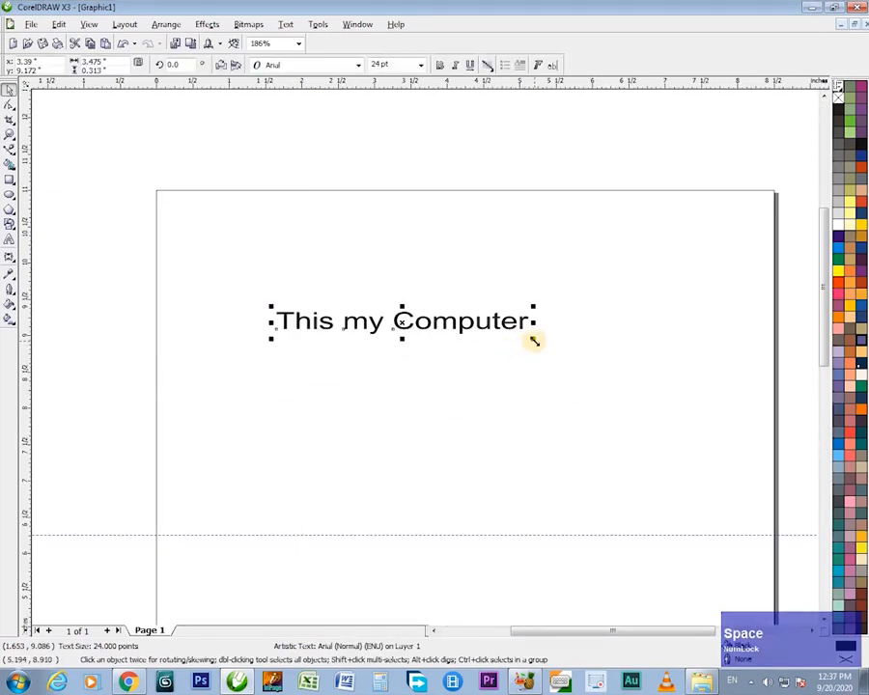
pyautogui.moveTo(534, 340); pyautogui.dragTo(562, 375)
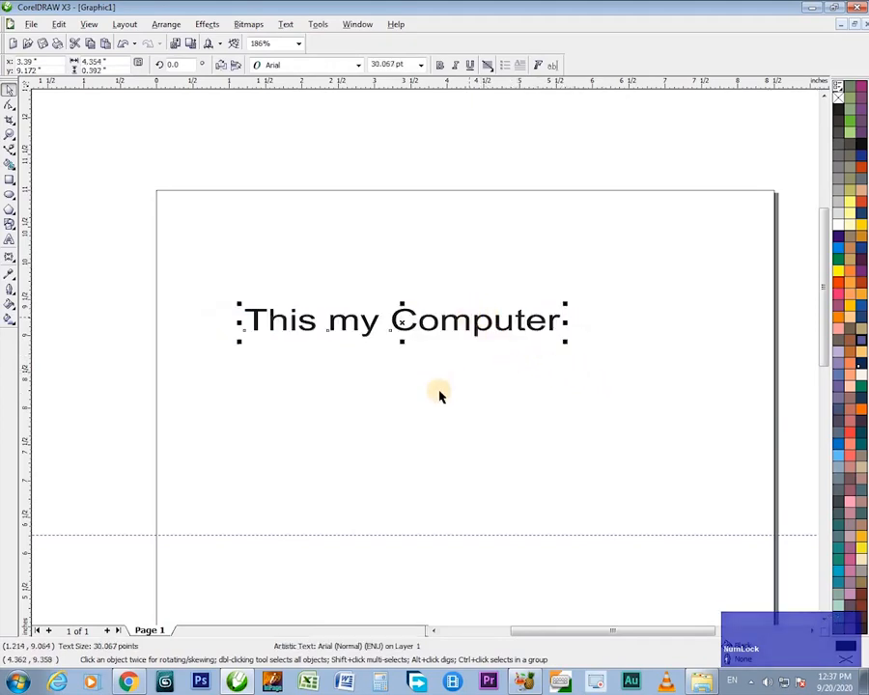
# - Delete the "This my Computer" text and add the artistic text "This is my Country" near the middle of the visible page
pyautogui.press('Delete')
pyautogui.press('t')
pyautogui.click(348, 376)
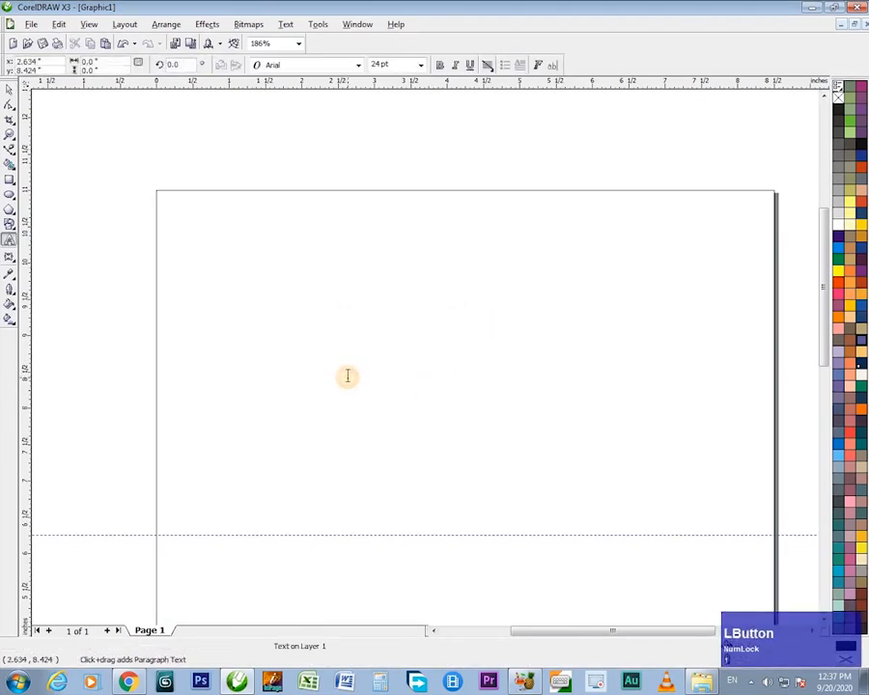
pyautogui.write('This is my Country')
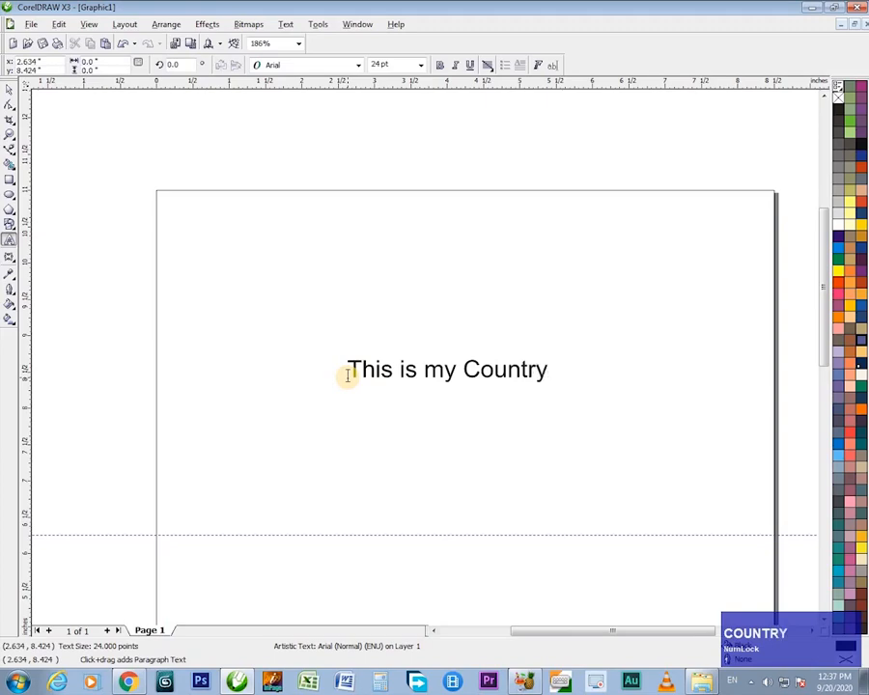
# - Set the font of the "This is my Country" text to Arrus Blk BT
pyautogui.press('space')
pyautogui.click(307, 68)
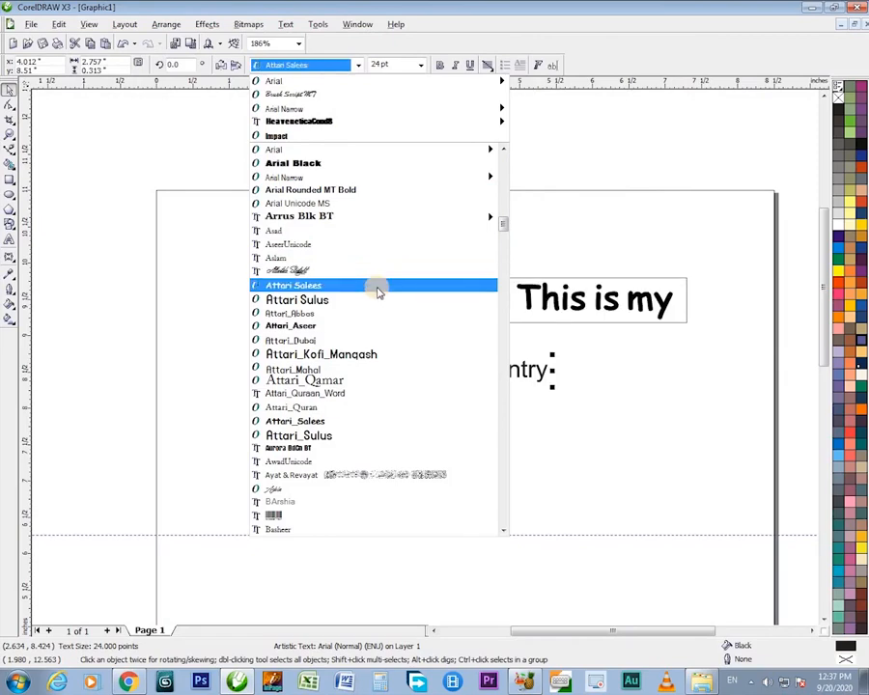
pyautogui.moveTo(377, 289); pyautogui.dragTo(382, 308)
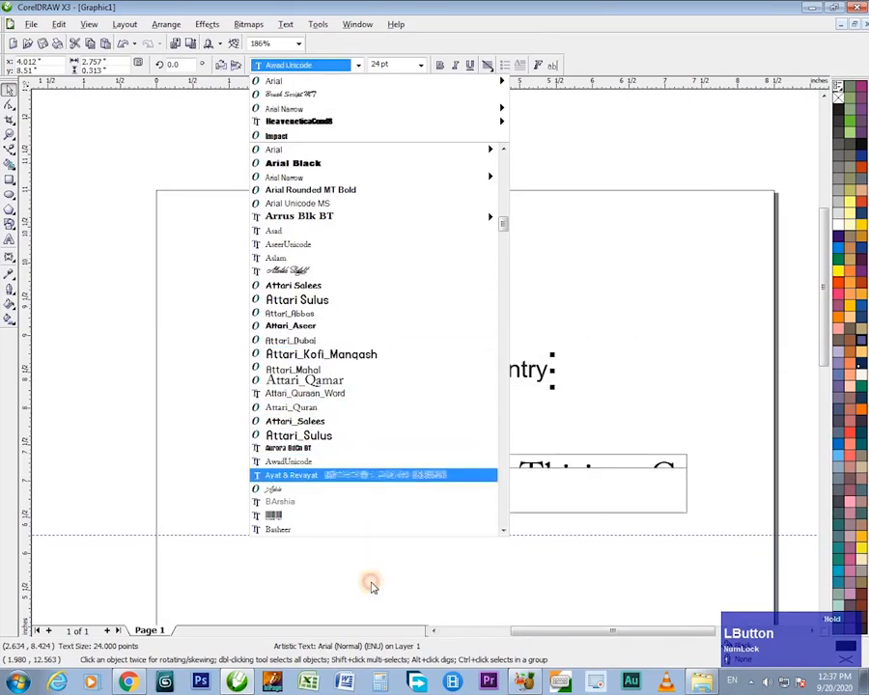
pyautogui.click(396, 217)
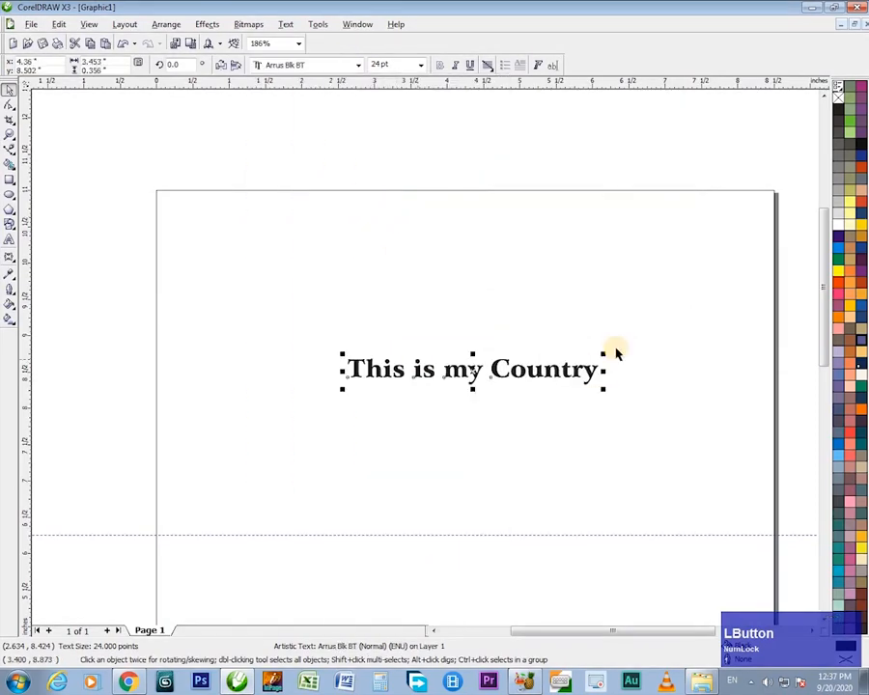
# - Move the "This is my Country" text straight up by about 0.4 inches
pyautogui.press('F2')
pyautogui.moveTo(301, 316); pyautogui.dragTo(747, 466)
pyautogui.press('h')
pyautogui.moveTo(358, 309); pyautogui.dragTo(497, 450)
pyautogui.press('space')
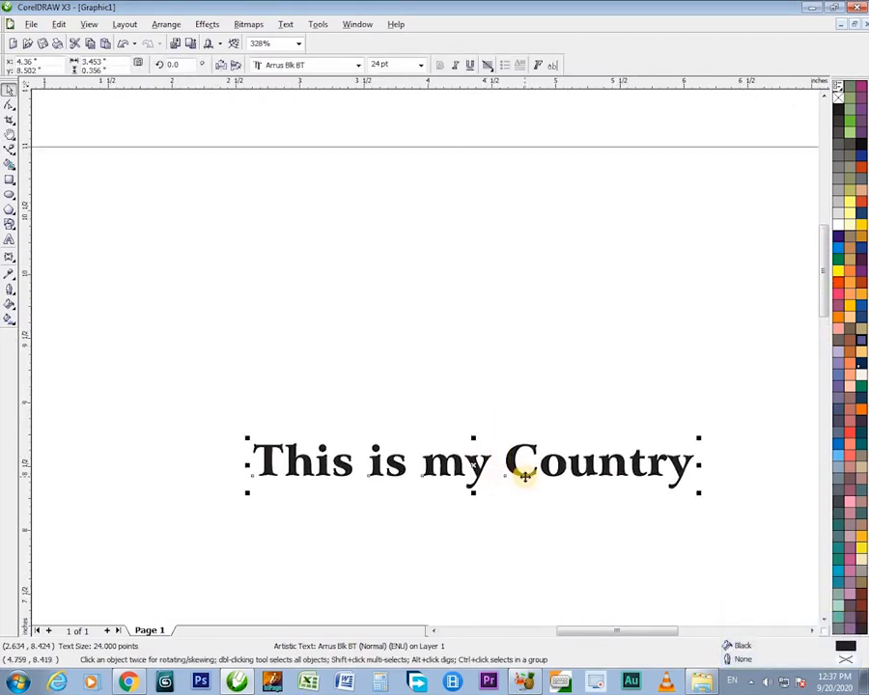
pyautogui.moveTo(524, 474); pyautogui.dragTo(529, 422)
pyautogui.moveTo(530, 419); pyautogui.dragTo(405, 422)
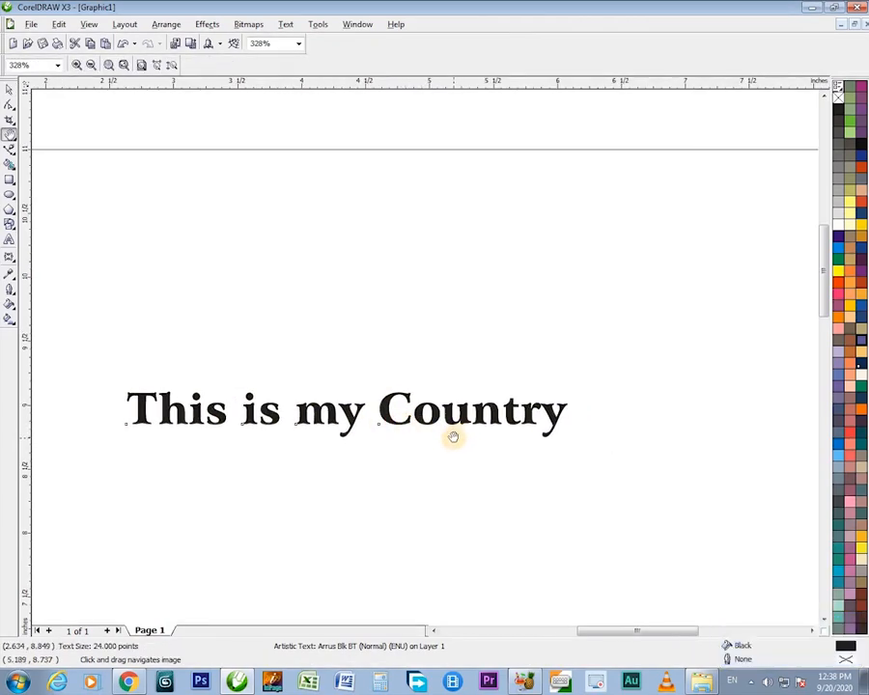
pyautogui.moveTo(449, 429); pyautogui.dragTo(480, 452)
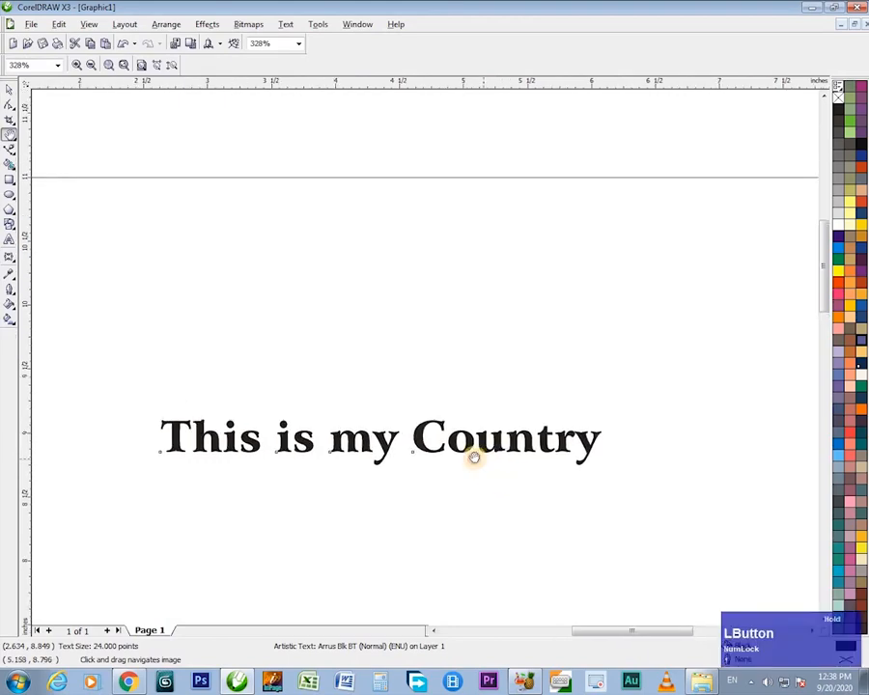
# - Place four copies of "This is my Country" at scattered positions on the upper half of the page
pyautogui.press('space')
pyautogui.press('F3')
pyautogui.click(541, 353)
pyautogui.moveTo(443, 349); pyautogui.dragTo(458, 463)
pyautogui.rightClick(516, 307)
pyautogui.rightClick(495, 385)
pyautogui.rightClick(421, 410)
pyautogui.rightClick(394, 469)
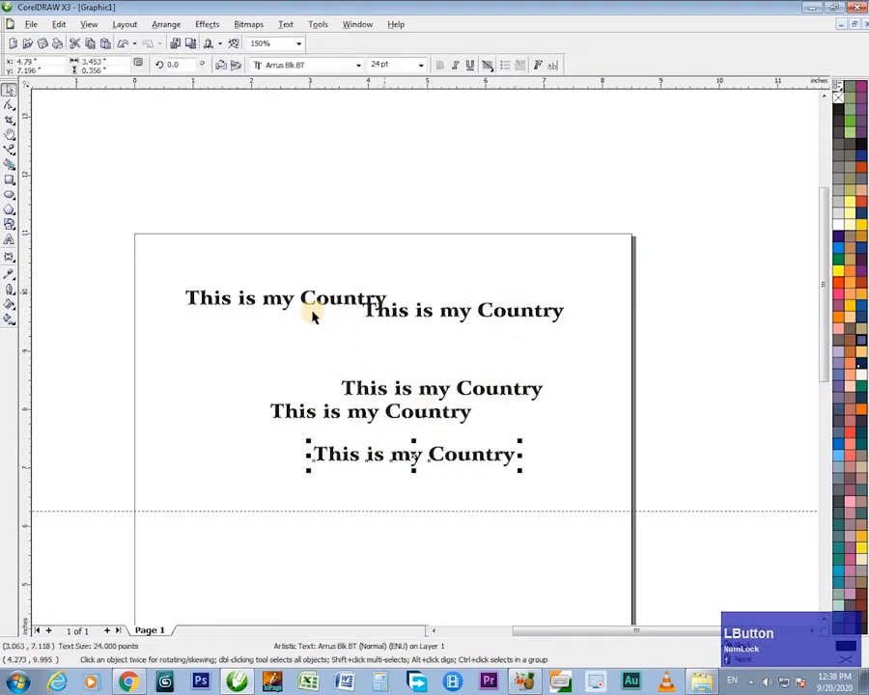
# - Fill the uppermost "This is my Country" copy with Red and give it a Blue hairline outline
pyautogui.click(350, 299)
pyautogui.click(839, 282)
pyautogui.click(837, 225)
pyautogui.click(838, 214)
pyautogui.click(838, 260)
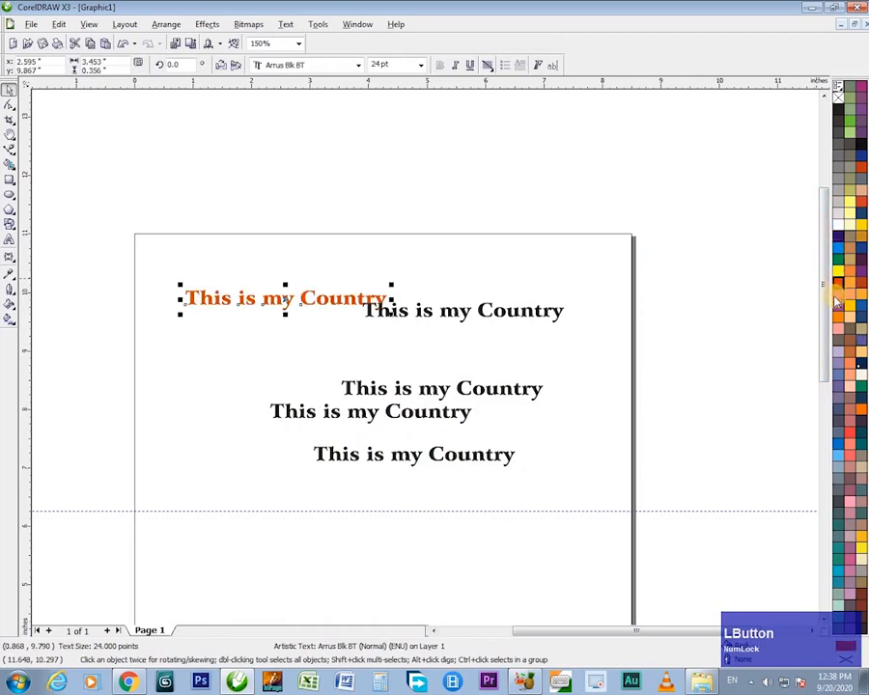
pyautogui.rightClick(838, 253)
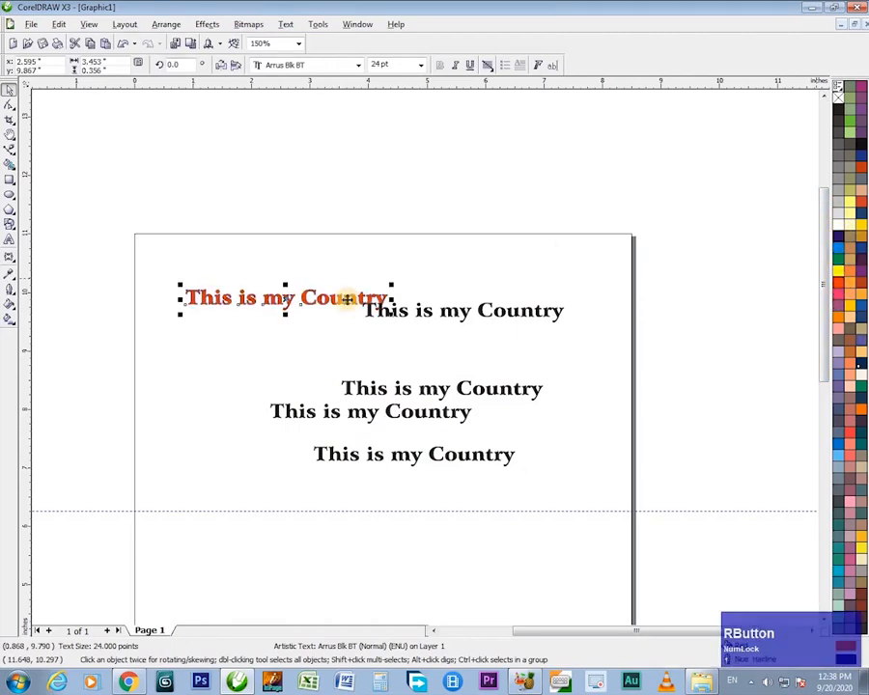
# - Try several outline colours on the red text and settle on Light BlueGreen
pyautogui.press('z')
pyautogui.moveTo(397, 350); pyautogui.dragTo(457, 352)
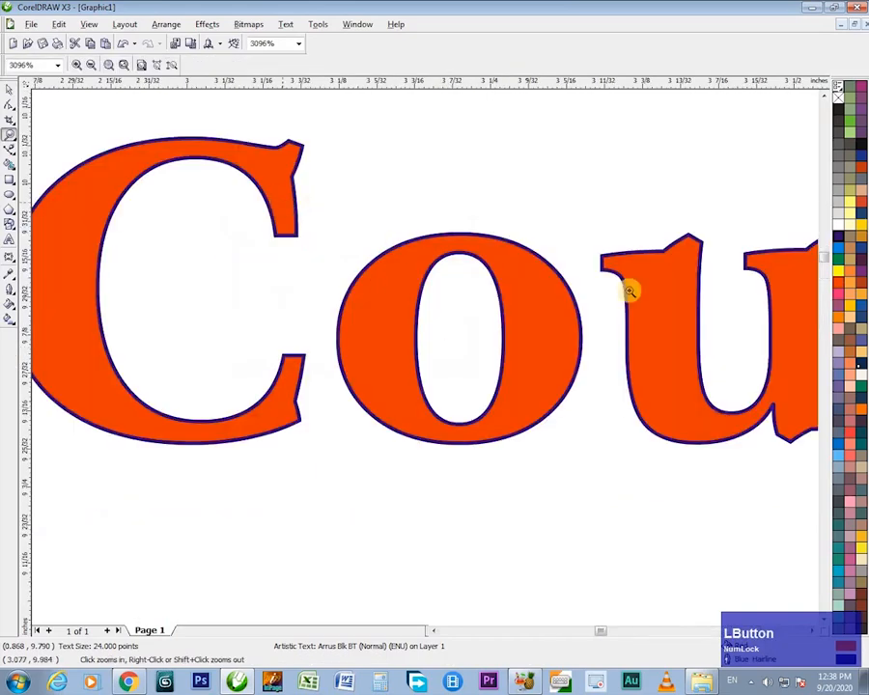
pyautogui.rightClick(836, 272)
pyautogui.rightClick(837, 359)
pyautogui.rightClick(834, 415)
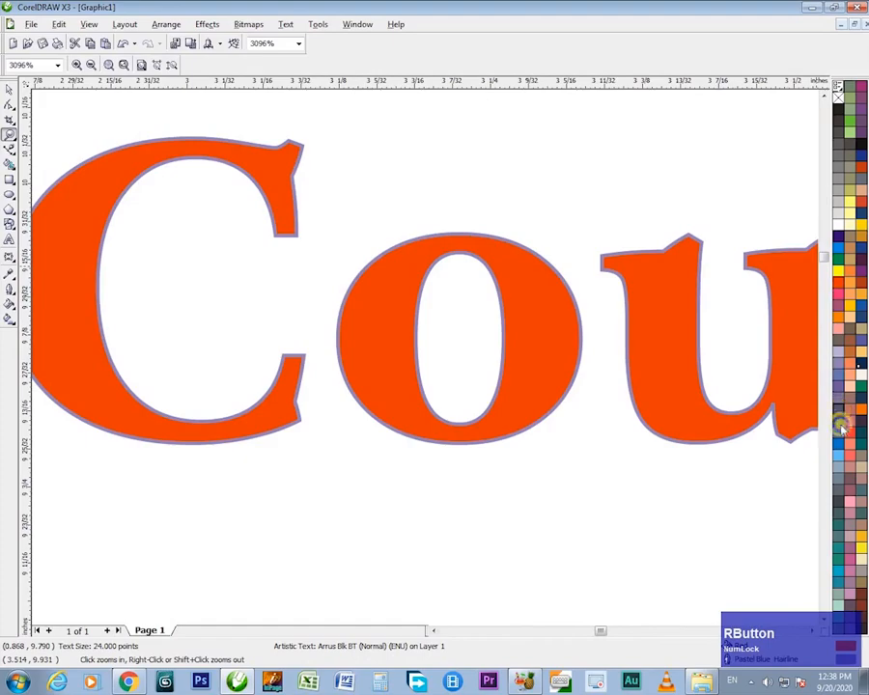
pyautogui.rightClick(839, 428)
pyautogui.rightClick(837, 466)
# - Move the red text about 0.35 inches to the right and 0.13 inches up
pyautogui.press('F3')
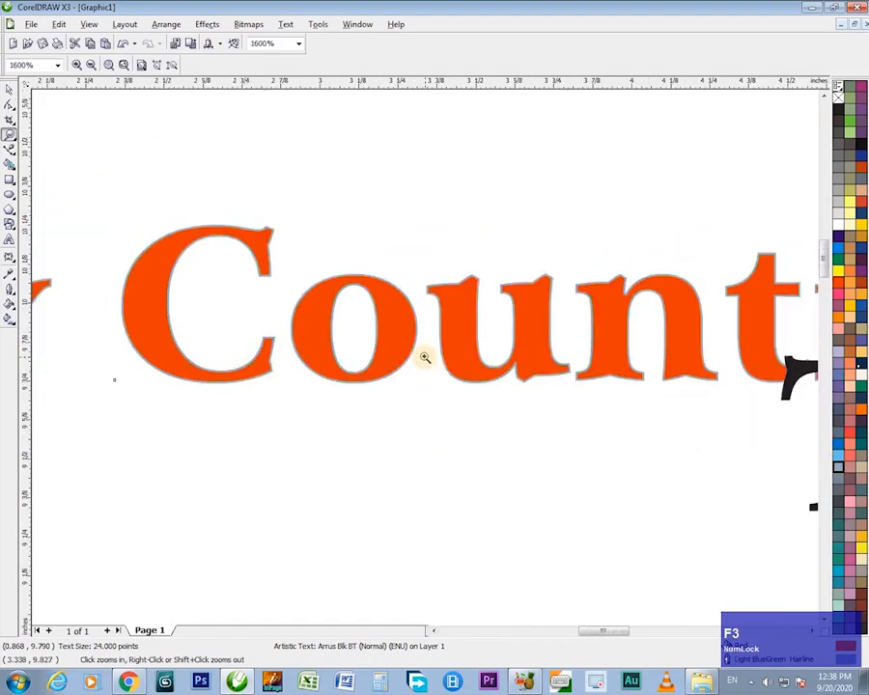
pyautogui.press('F3')
pyautogui.press('space')
pyautogui.moveTo(417, 354); pyautogui.dragTo(472, 335)
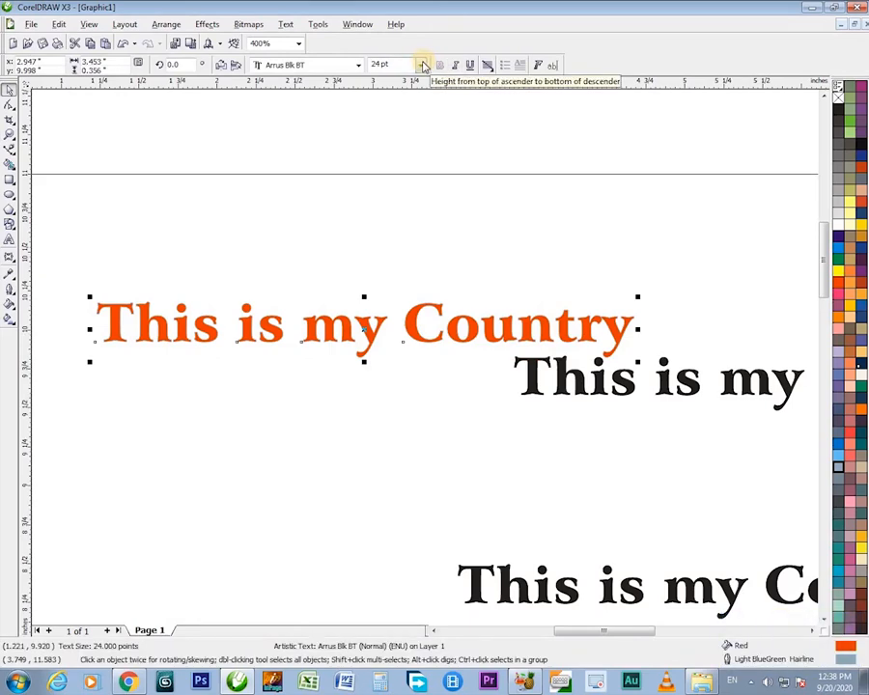
# - Try a 16 pt font size on the red text and undo the size change
pyautogui.click(422, 65)
pyautogui.click(397, 176)
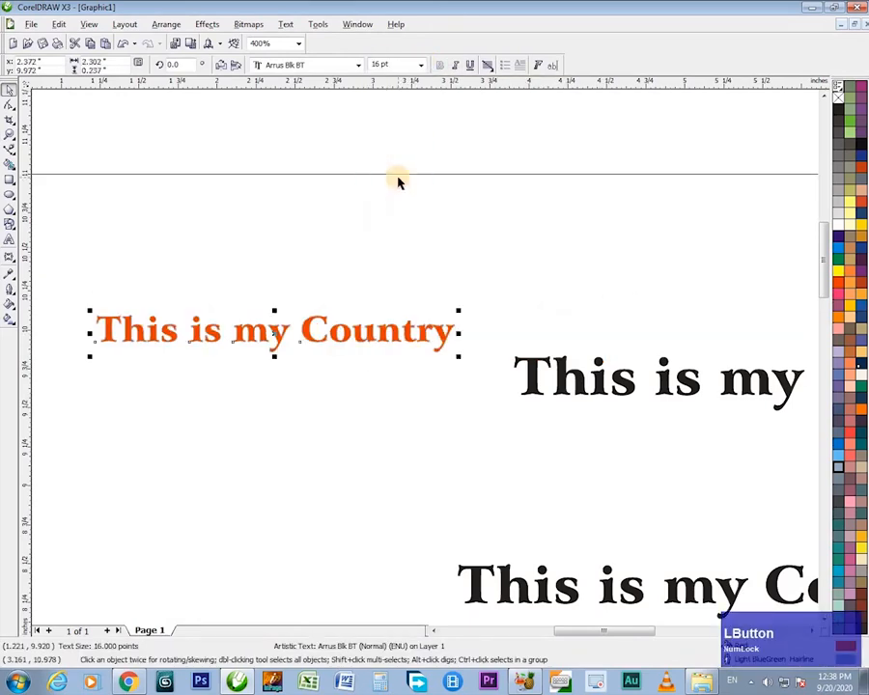
pyautogui.hotkey('ctrl', 'z')
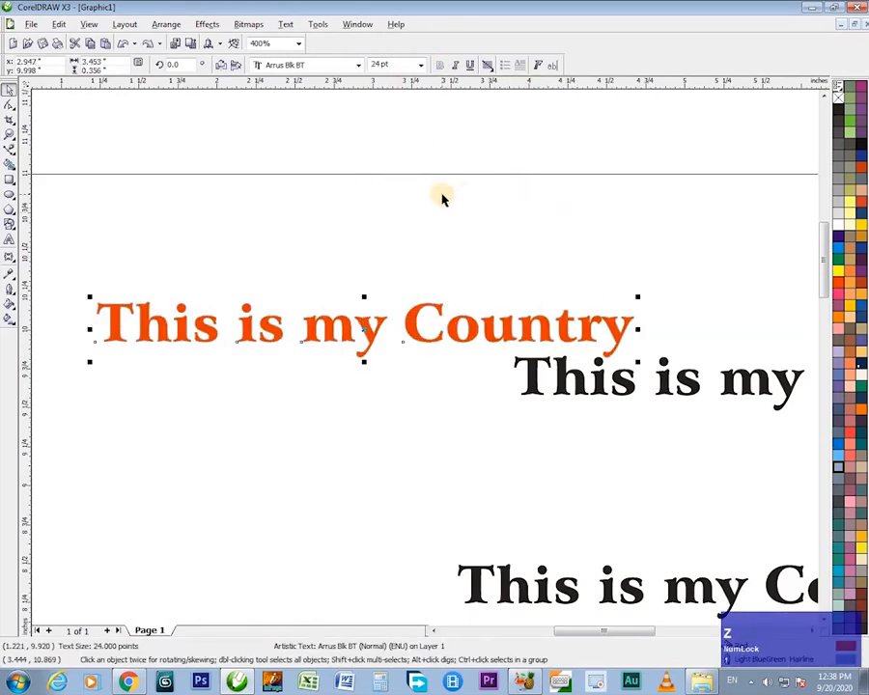
pyautogui.click(439, 196)
pyautogui.click(433, 347)
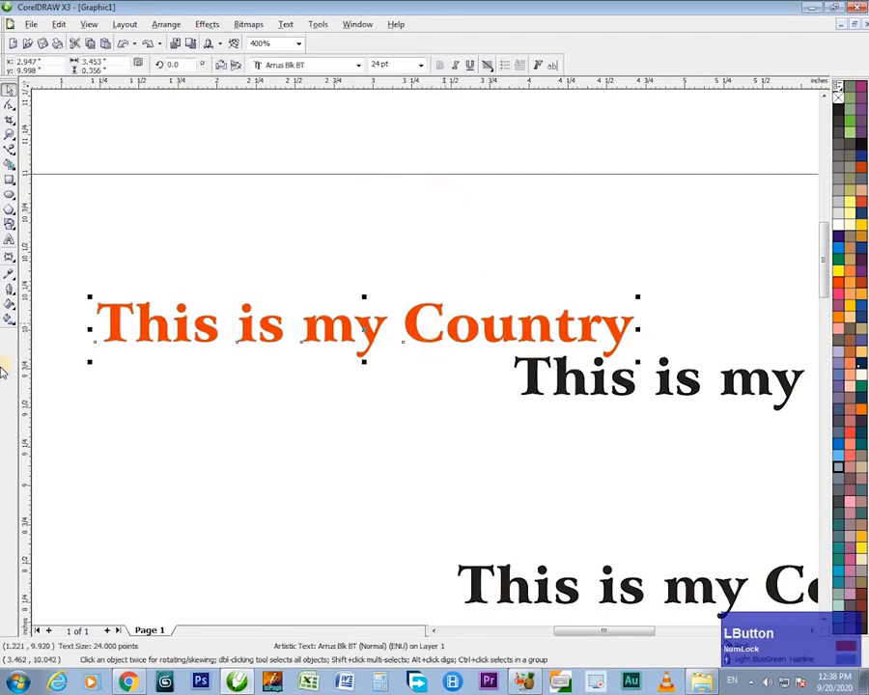
# - Set the outline width of the red text to 4 pt in the Outline Pen settings
pyautogui.click(10, 293)
pyautogui.click(36, 297)
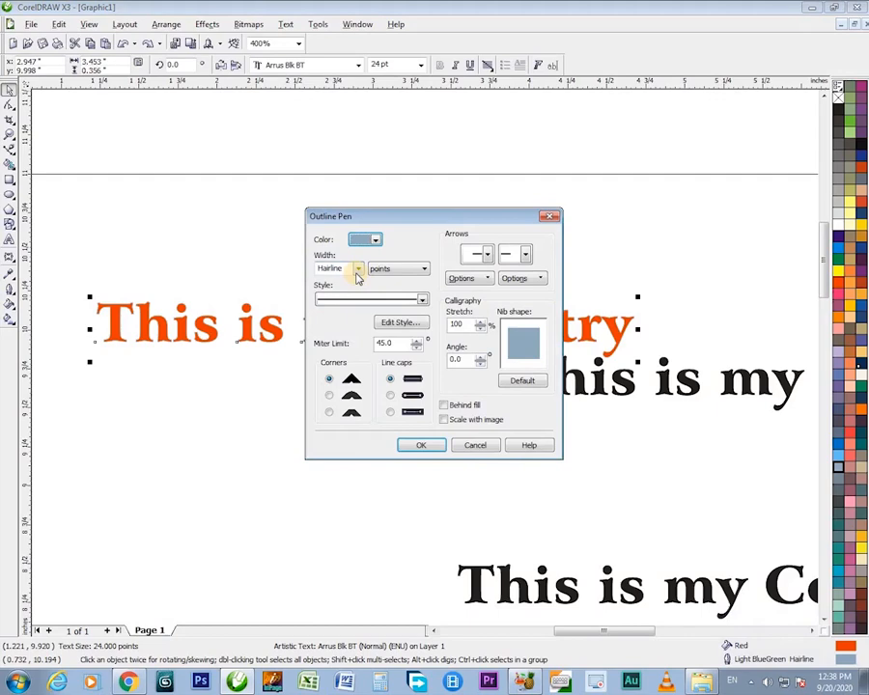
pyautogui.click(357, 270)
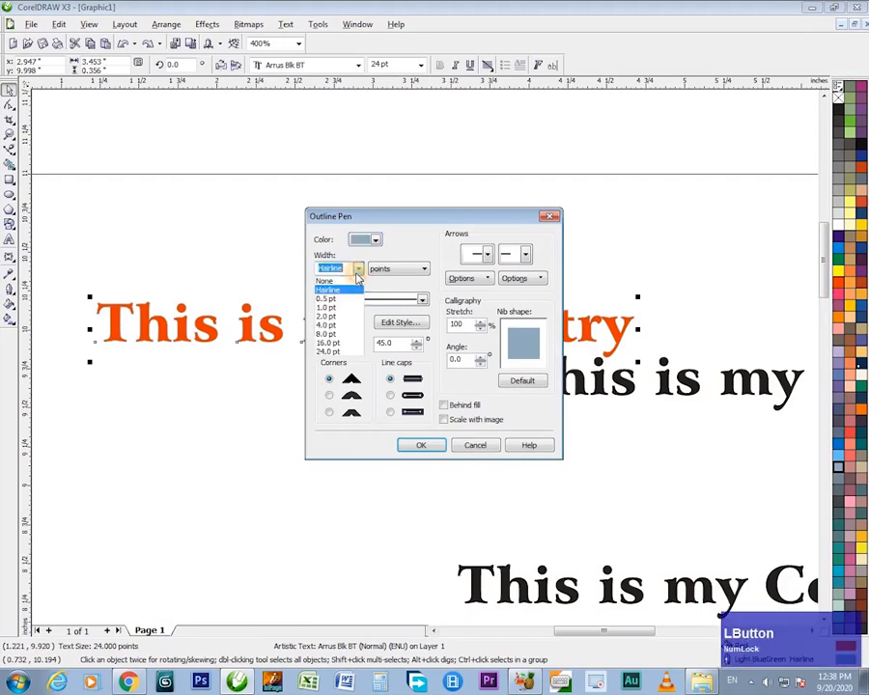
pyautogui.click(333, 338)
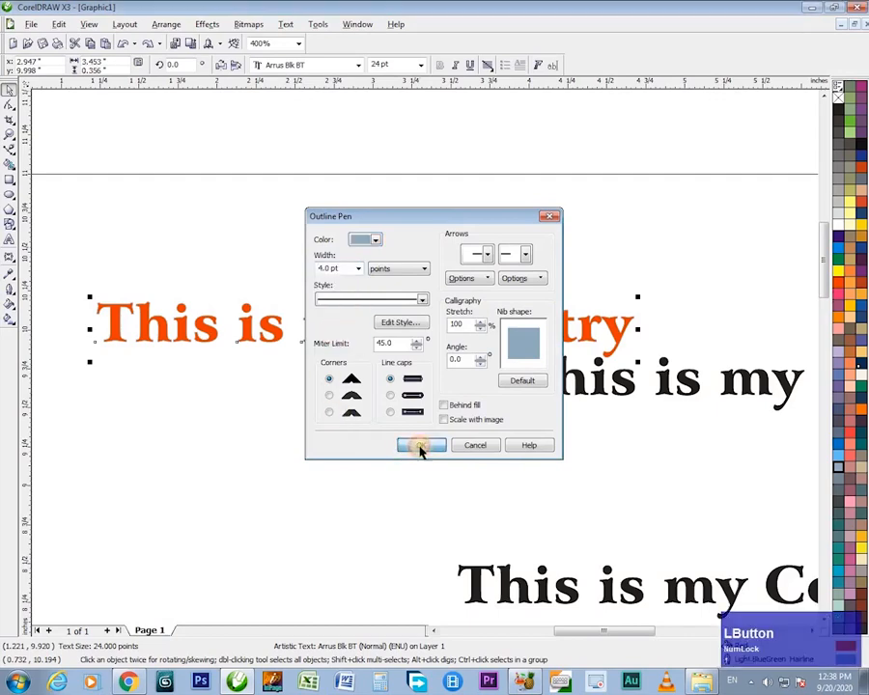
pyautogui.click(421, 446)
pyautogui.press('z')
pyautogui.moveTo(303, 261); pyautogui.dragTo(407, 363)
pyautogui.press('space')
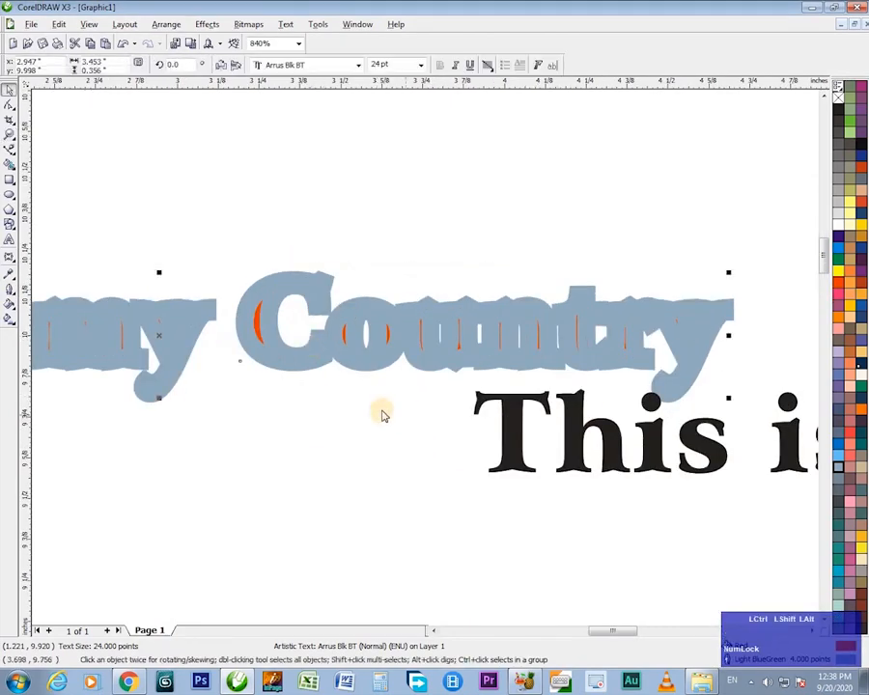
# - Place the red text's outline behind its fill, leaving outline scaling with the image off
pyautogui.press('F12')
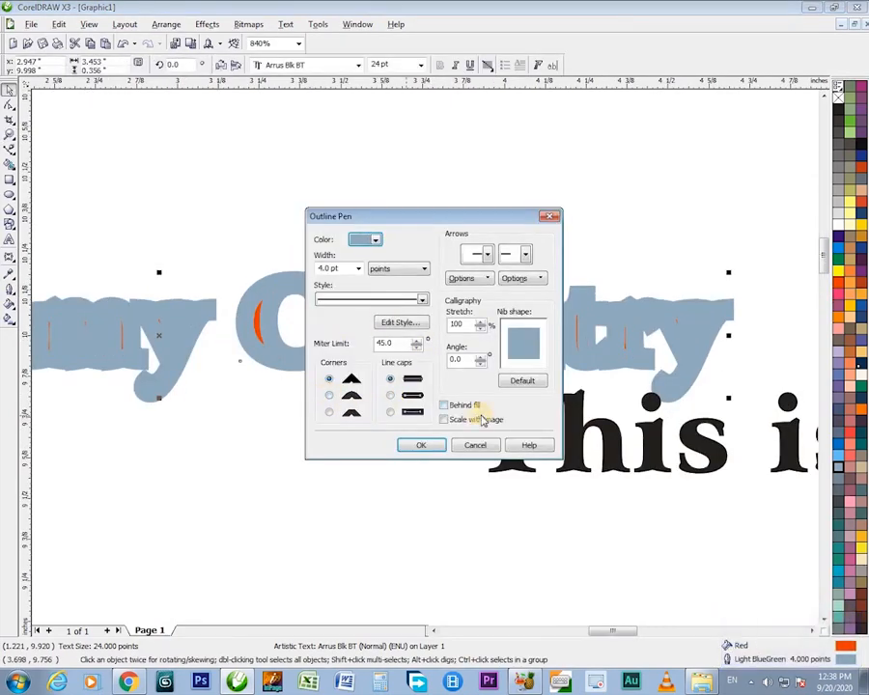
pyautogui.click(445, 406)
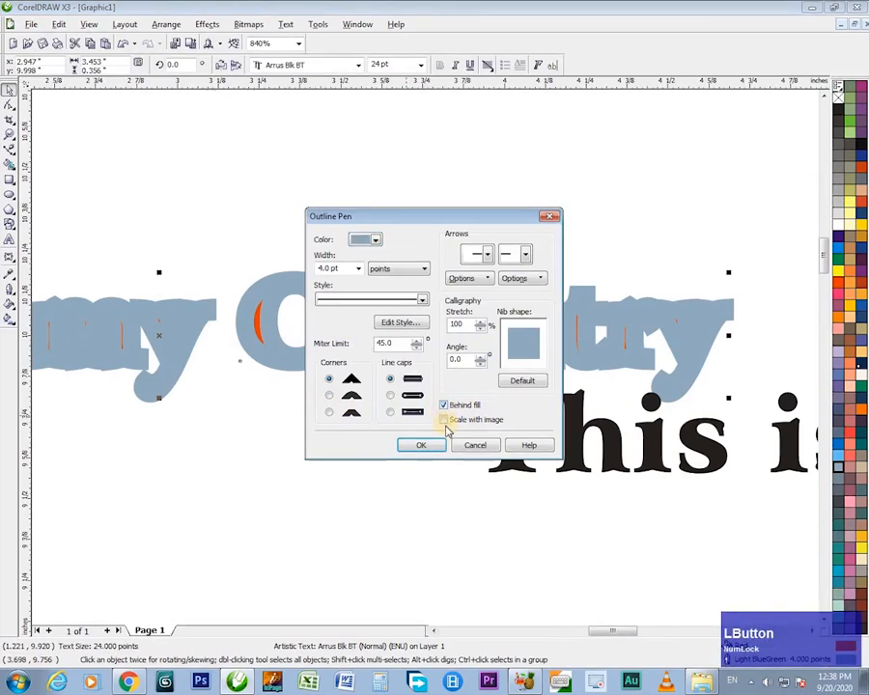
pyautogui.click(444, 421)
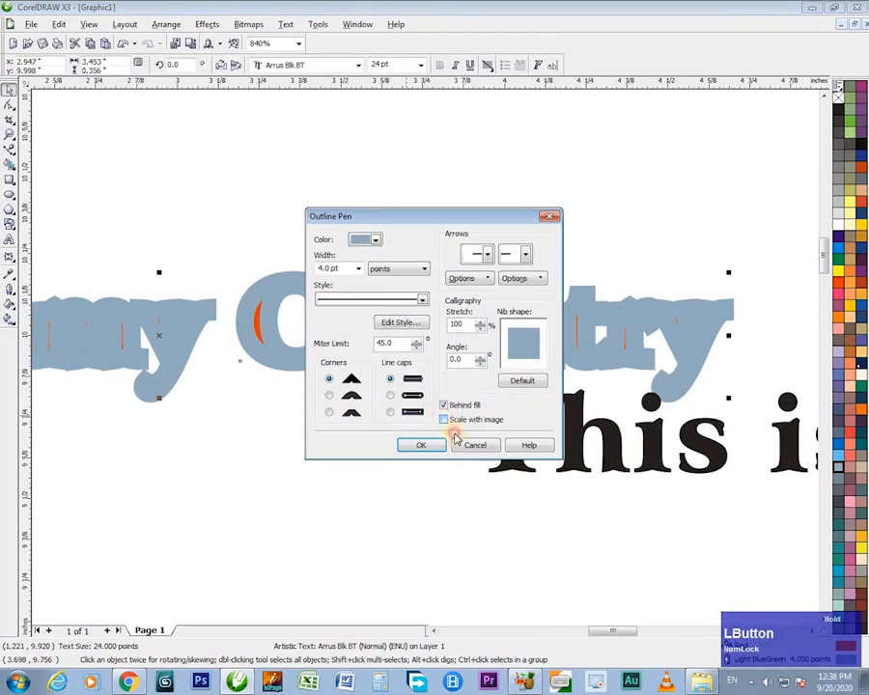
pyautogui.click(410, 447)
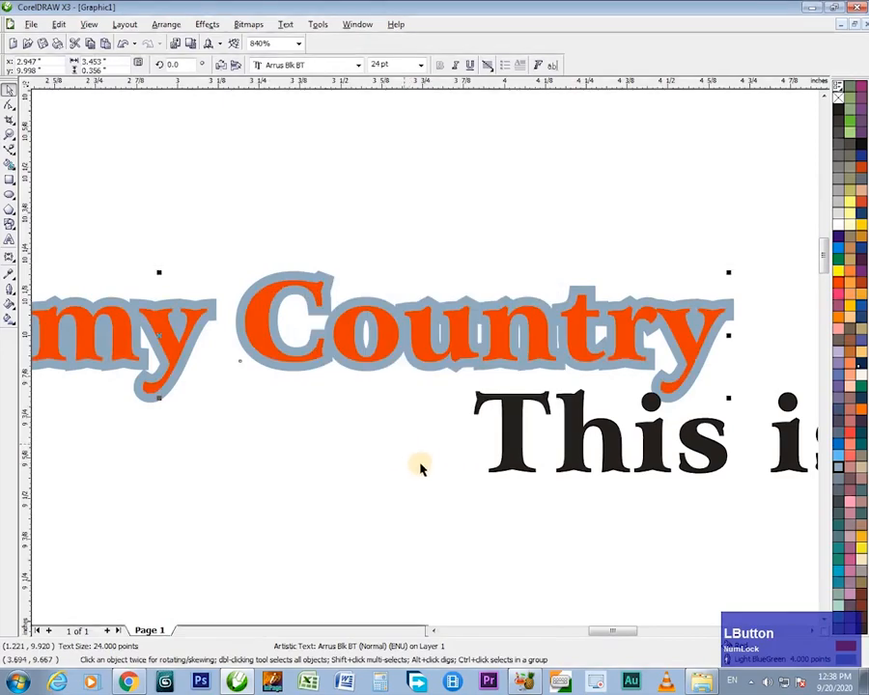
pyautogui.click(419, 463)
pyautogui.press('F3')
pyautogui.click(419, 306)
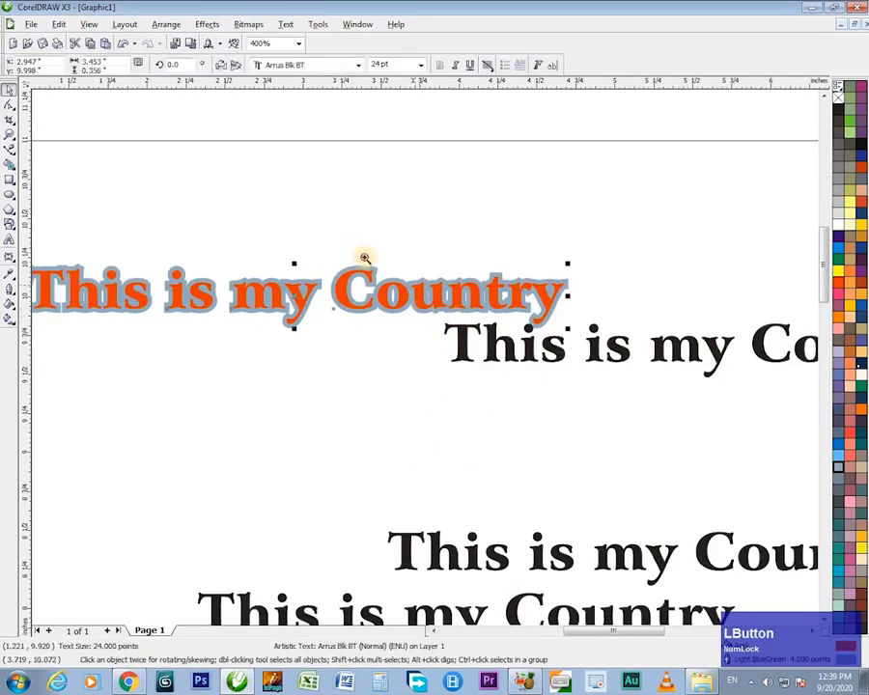
# - Move the red text up by about 0.05 inches and turn off its behind-fill outline option
pyautogui.press('z')
pyautogui.moveTo(342, 249); pyautogui.dragTo(607, 368)
pyautogui.press('space')
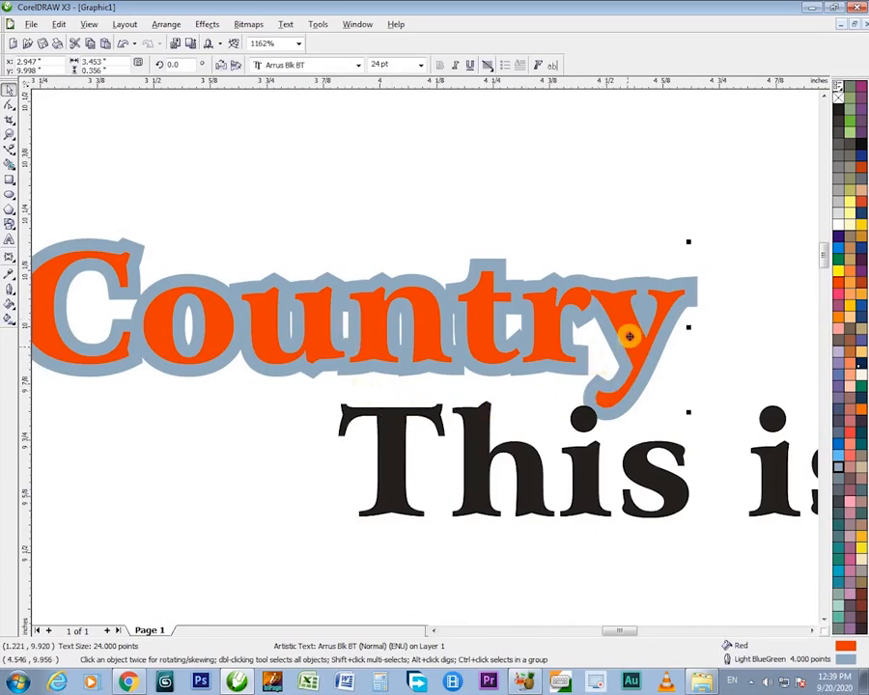
pyautogui.moveTo(630, 336); pyautogui.dragTo(622, 323)
pyautogui.press('F12')
pyautogui.click(462, 405)
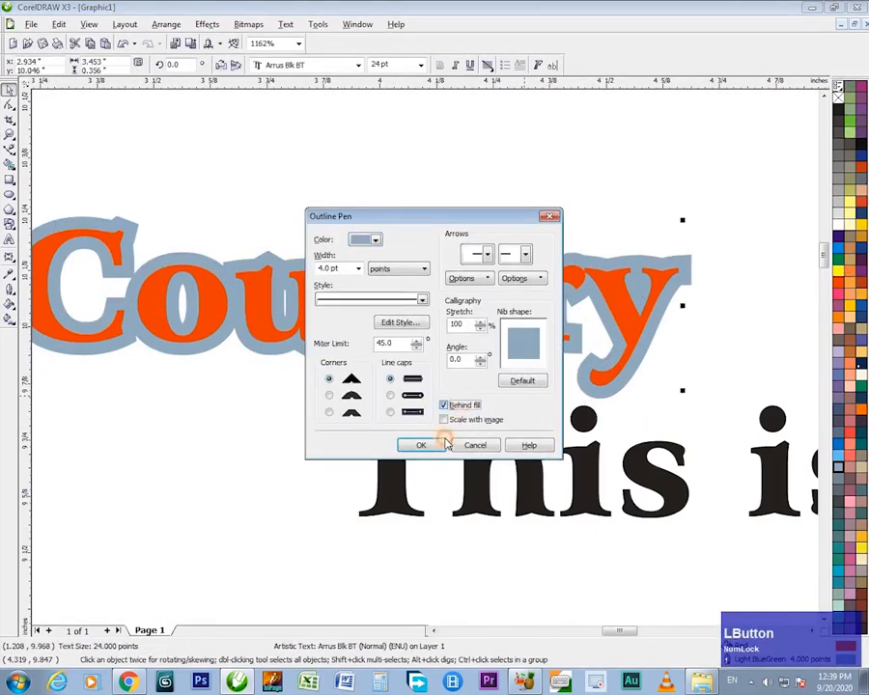
pyautogui.click(434, 444)
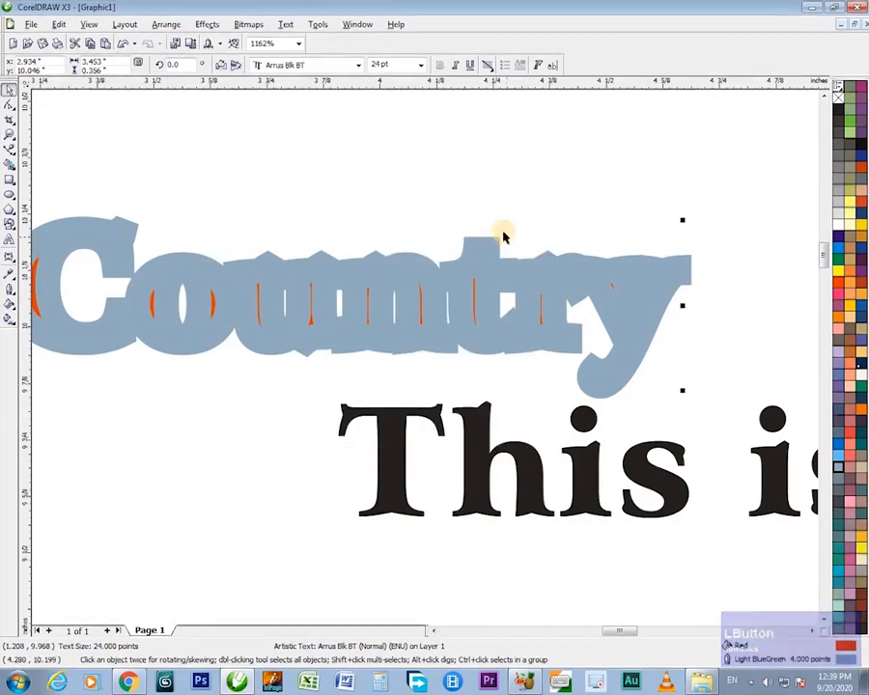
# - Set the outline width of the red text to 2 pt
pyautogui.press('F12')
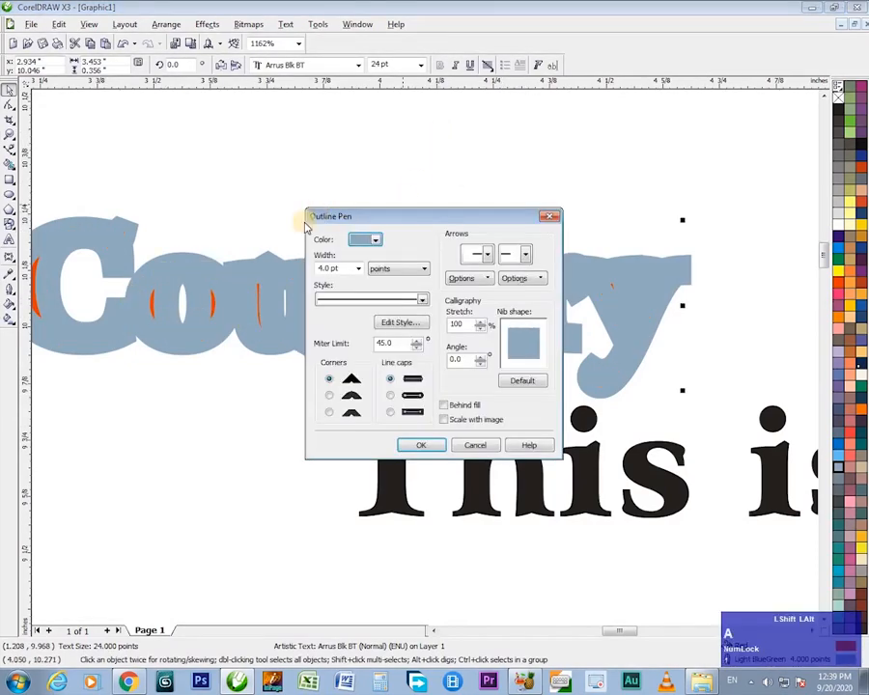
pyautogui.doubleClick(337, 268)
pyautogui.write('3')
pyautogui.press('Return')
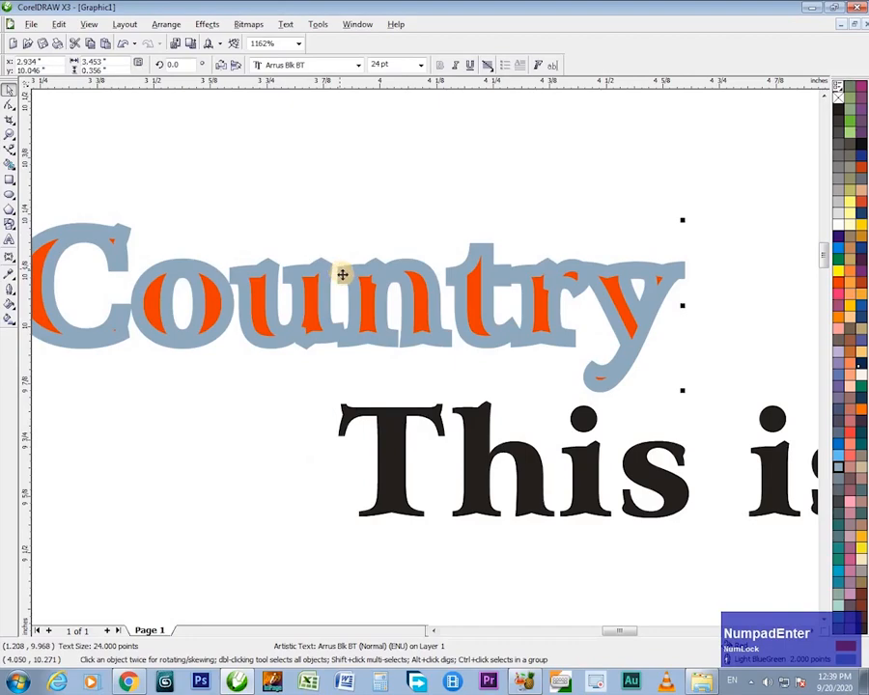
# - Set the outline width of the red text to 1 pt and inspect the letter edges up close
pyautogui.press('F12')
pyautogui.doubleClick(337, 268)
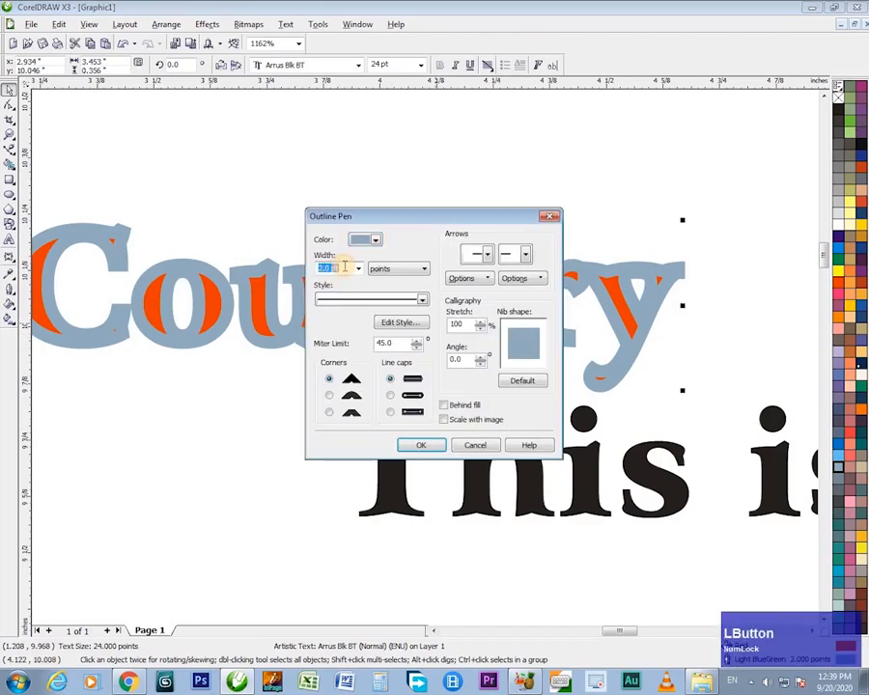
pyautogui.press('Return')
pyautogui.press('z')
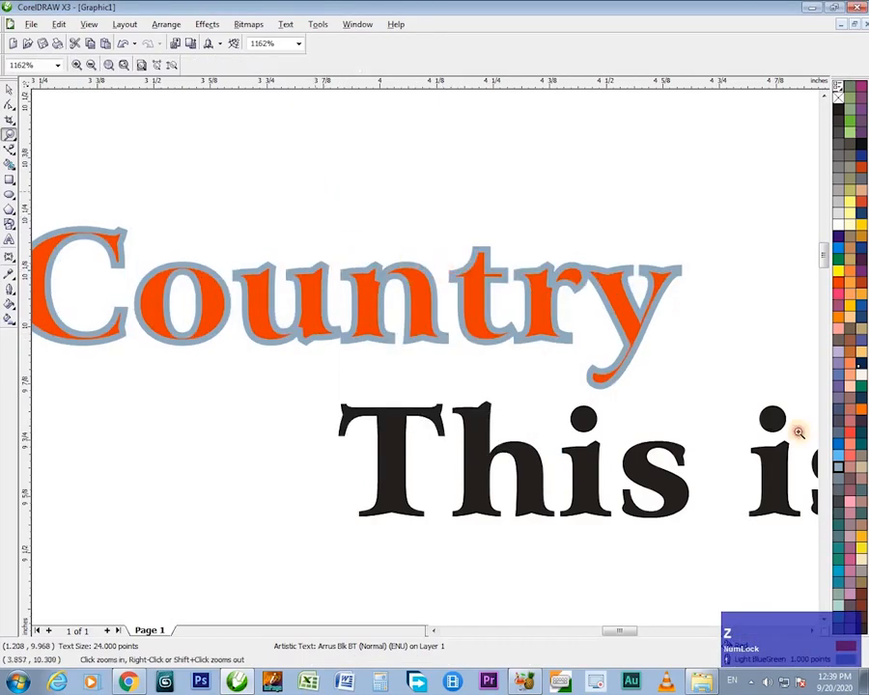
pyautogui.click(536, 363)
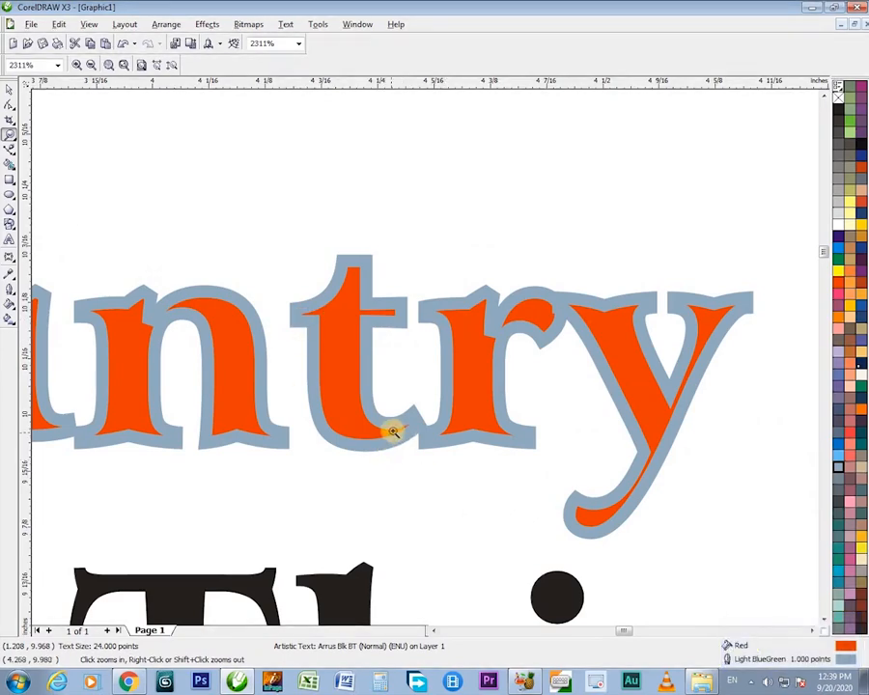
# - Change the font of the red text to Arial Rounded MT Bold
pyautogui.press('space')
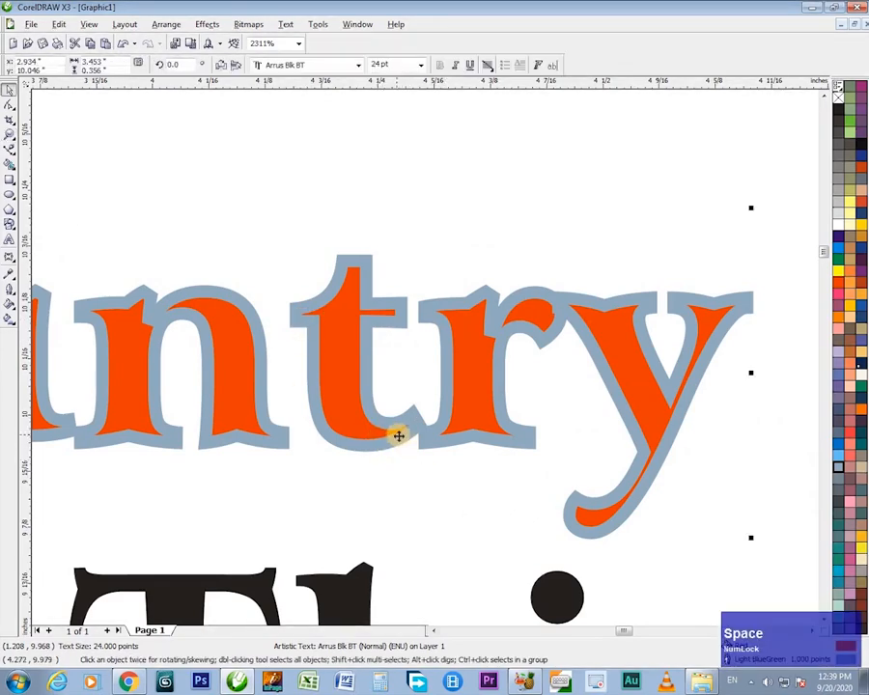
pyautogui.click(328, 65)
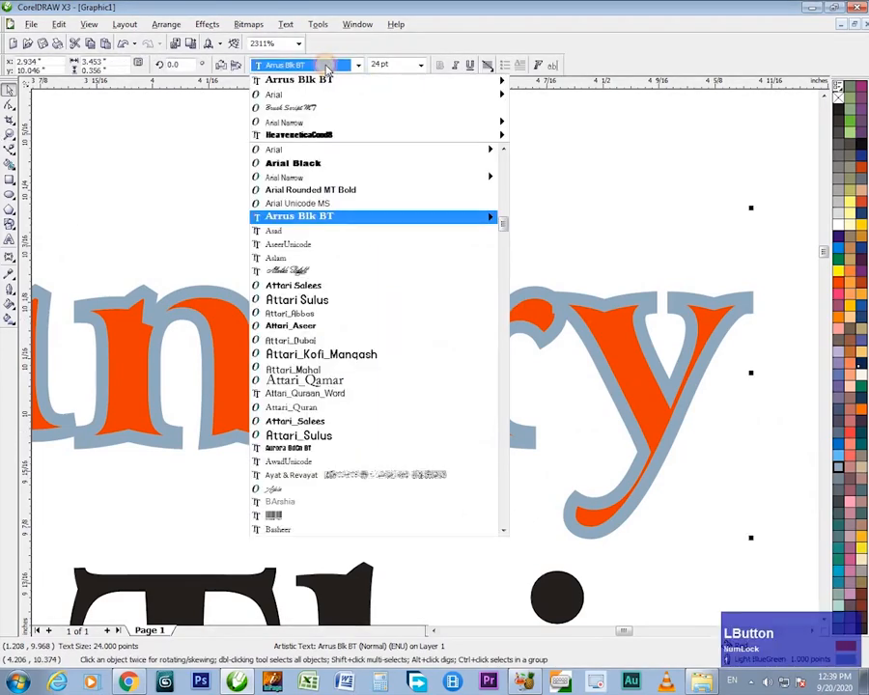
pyautogui.click(326, 190)
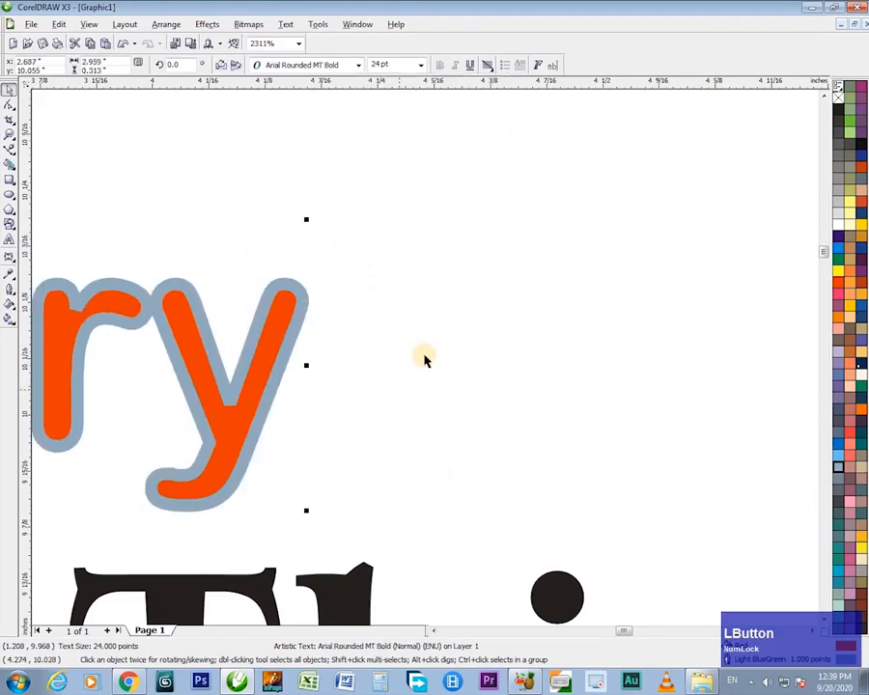
# - Set the outline width of the red text to 2 pt
pyautogui.press('F3')
pyautogui.press('F3')
pyautogui.press('h')
pyautogui.moveTo(350, 310); pyautogui.dragTo(546, 286)
pyautogui.press('space')
pyautogui.press('F12')
pyautogui.click(343, 273)
pyautogui.write('2')
pyautogui.press('KP_Enter')
pyautogui.press('z')
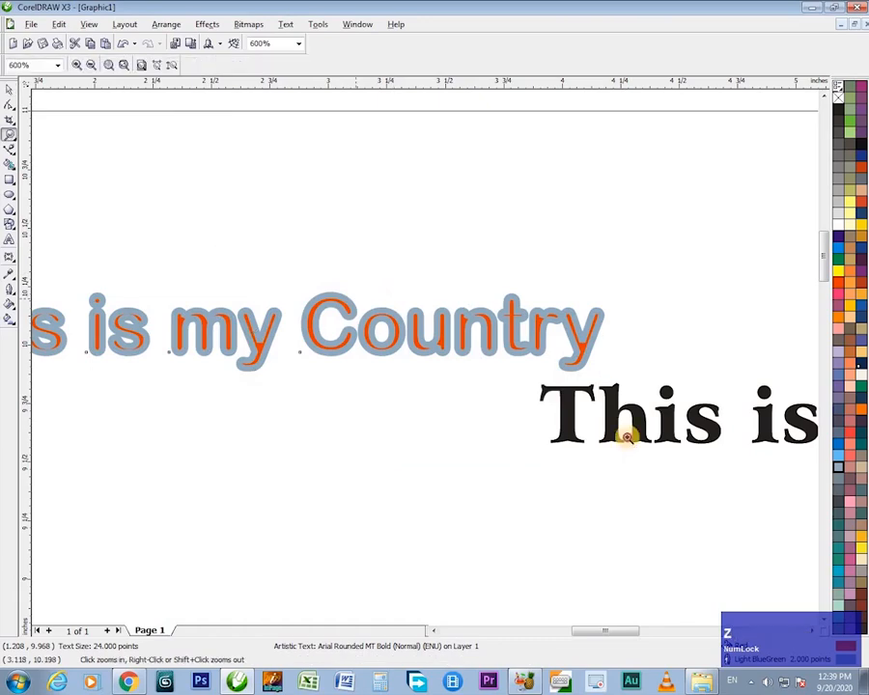
pyautogui.click(627, 432)
pyautogui.press('space')
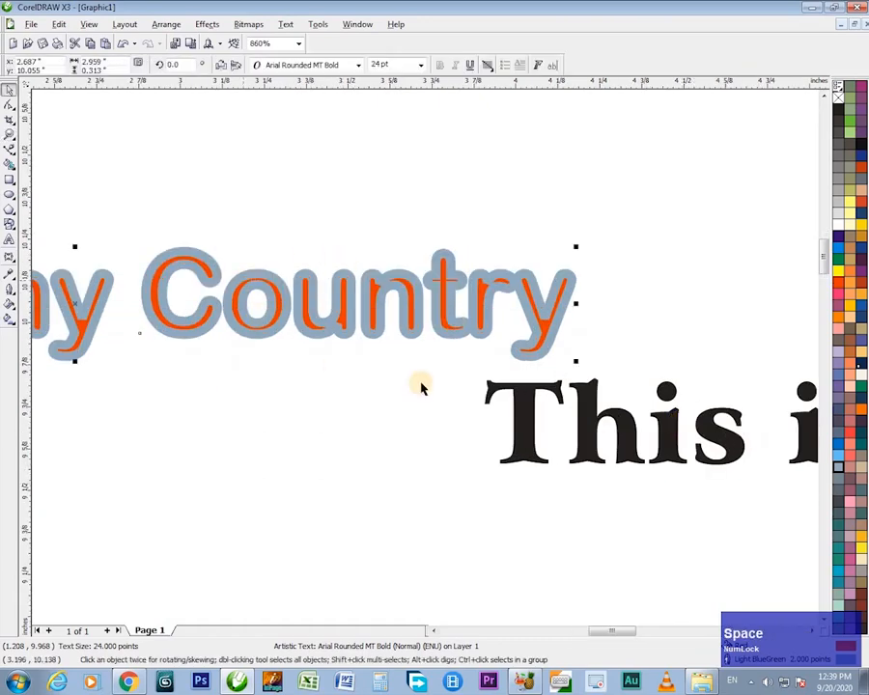
# - Colour the red text's outline yellow and place the outline behind the fill
pyautogui.rightClick(837, 270)
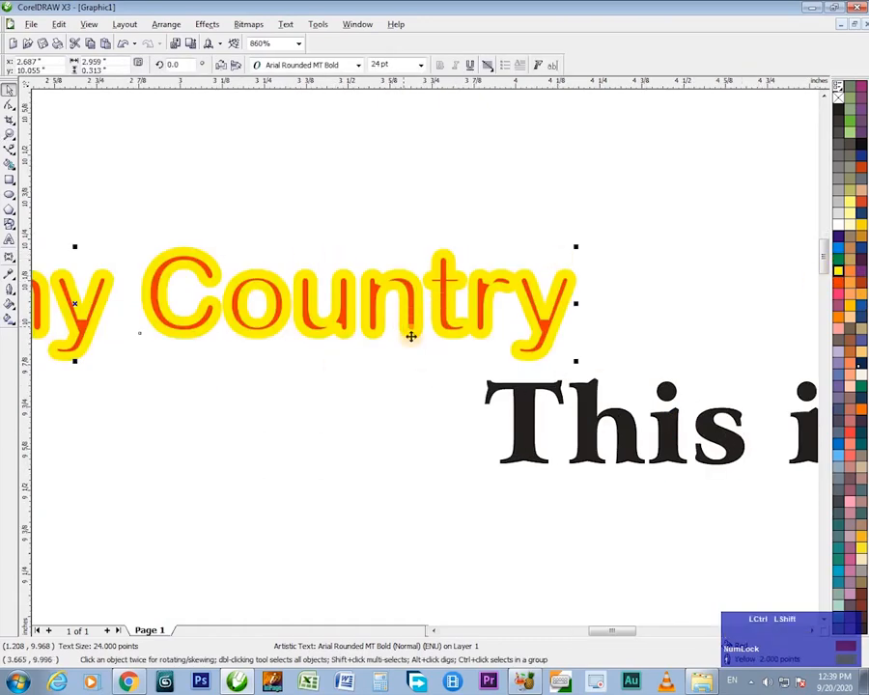
pyautogui.press('F12')
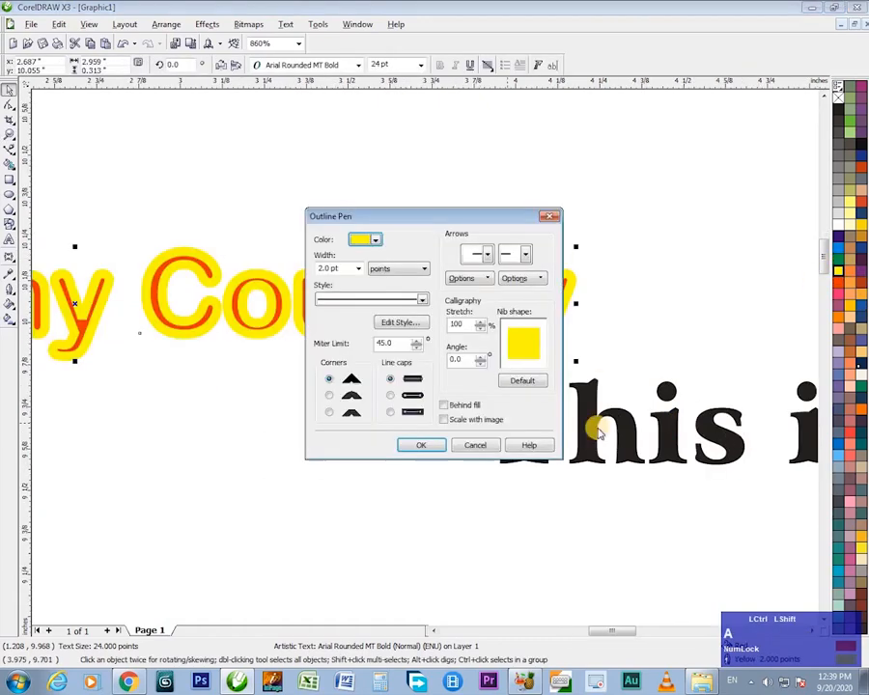
pyautogui.click(445, 407)
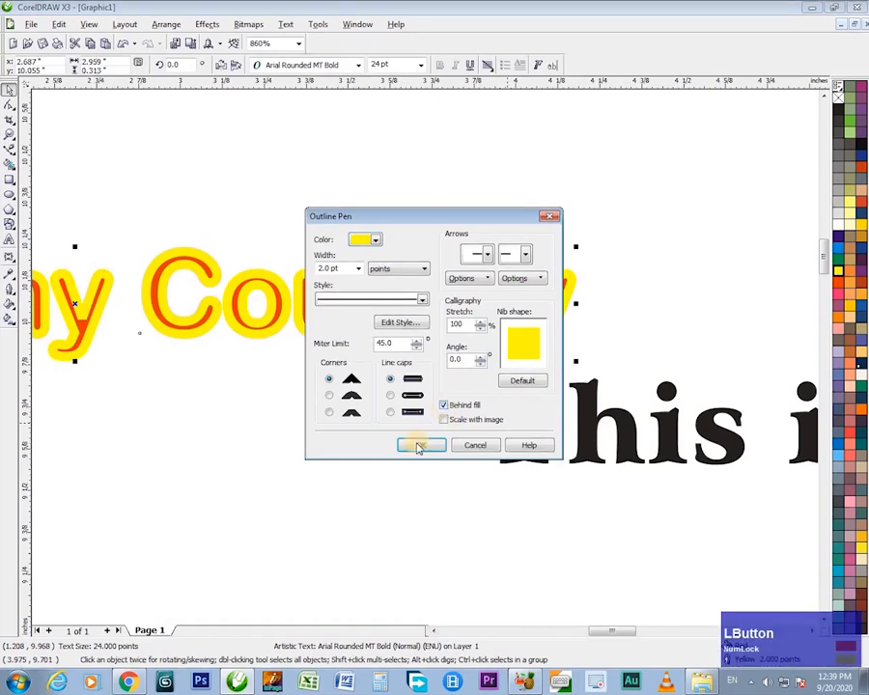
pyautogui.click(419, 446)
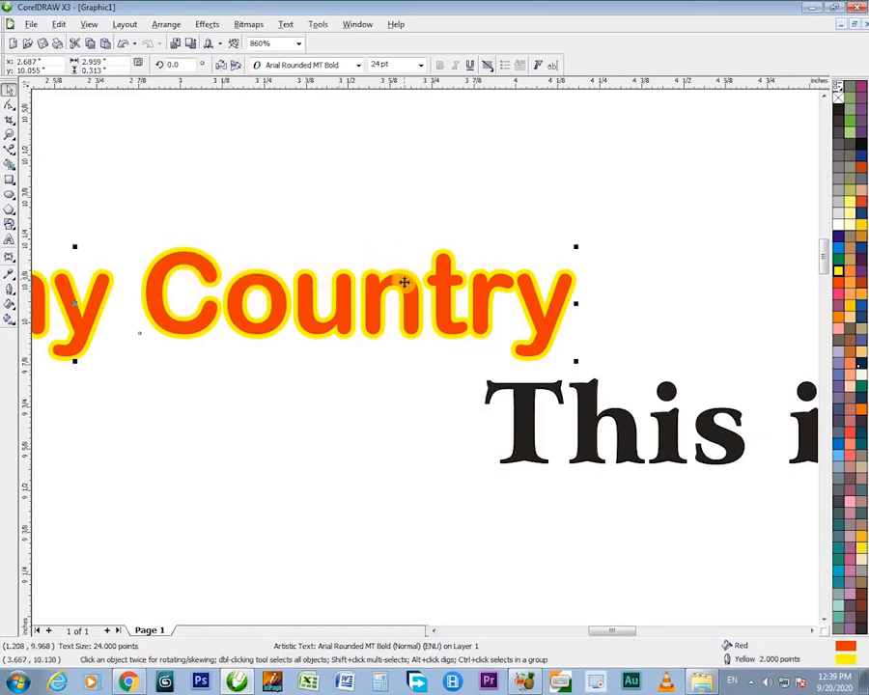
# - Widen the yellow outline of the red text to 4 pt
pyautogui.press('z')
pyautogui.moveTo(225, 223); pyautogui.dragTo(637, 410)
pyautogui.press('space')
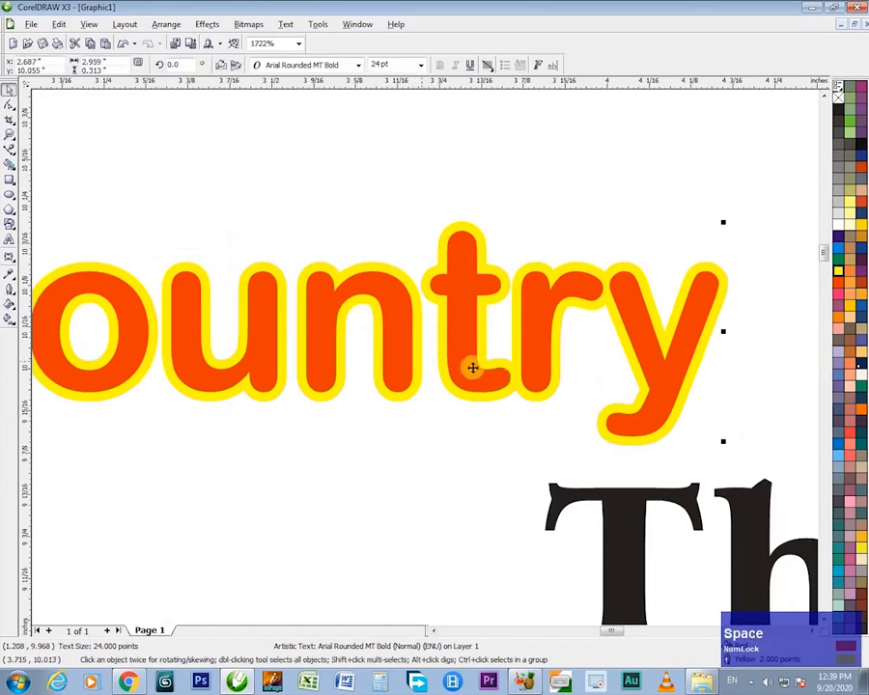
pyautogui.hotkey('ctrl', 'alt', 'a')
pyautogui.doubleClick(337, 267)
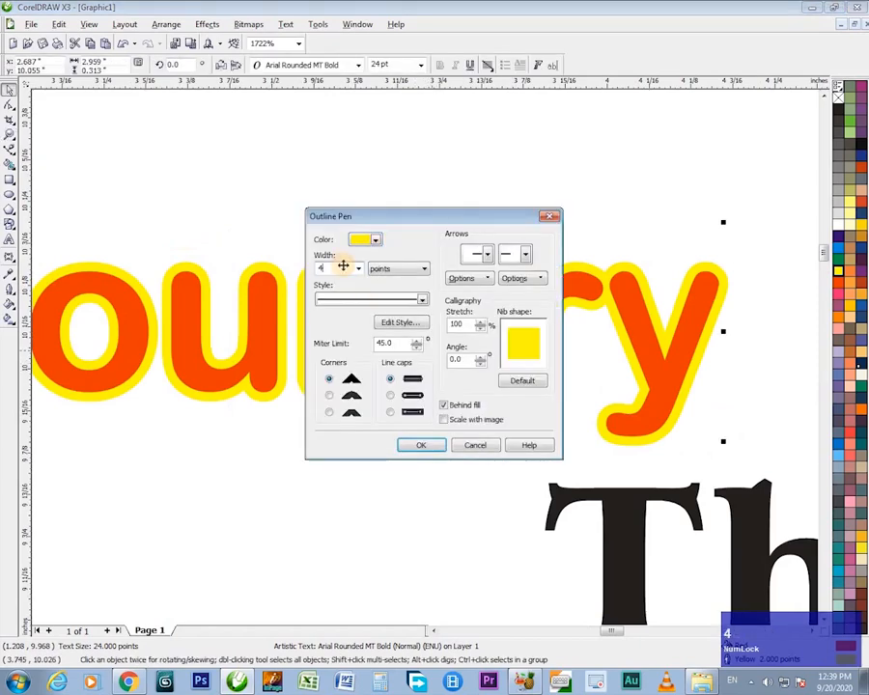
pyautogui.press('KP_Enter')
# - Set the yellow outline of the red text to 6 pt wide
pyautogui.press('F12')
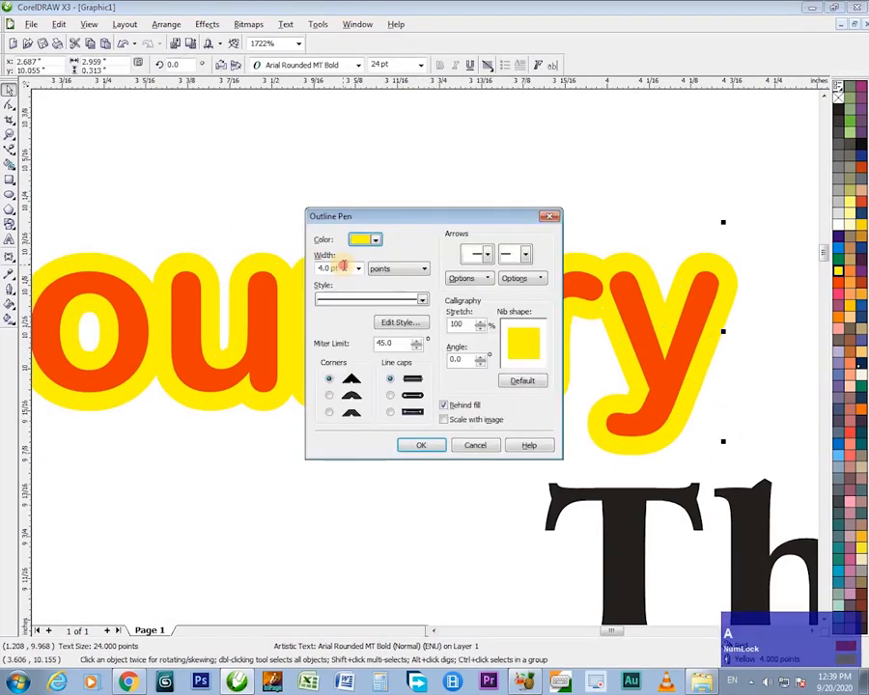
pyautogui.doubleClick(342, 268)
pyautogui.write('6')
pyautogui.press('KP_Enter')
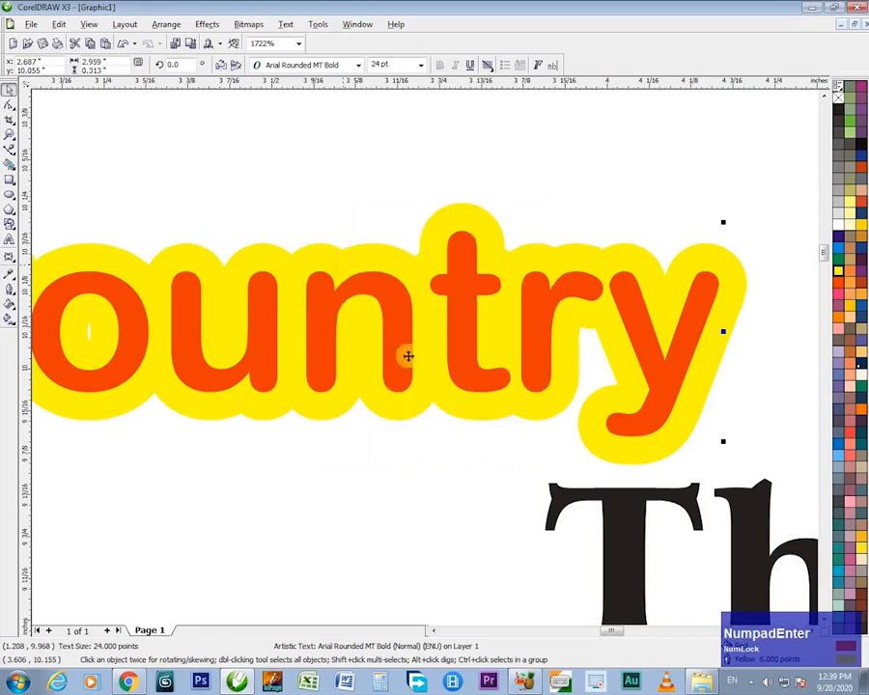
# - Move the yellow-outlined text up by about 0.06 inches
pyautogui.press('F3')
pyautogui.press('F3')
pyautogui.press('z')
pyautogui.click(371, 326)
pyautogui.press('space')
pyautogui.click(439, 338)
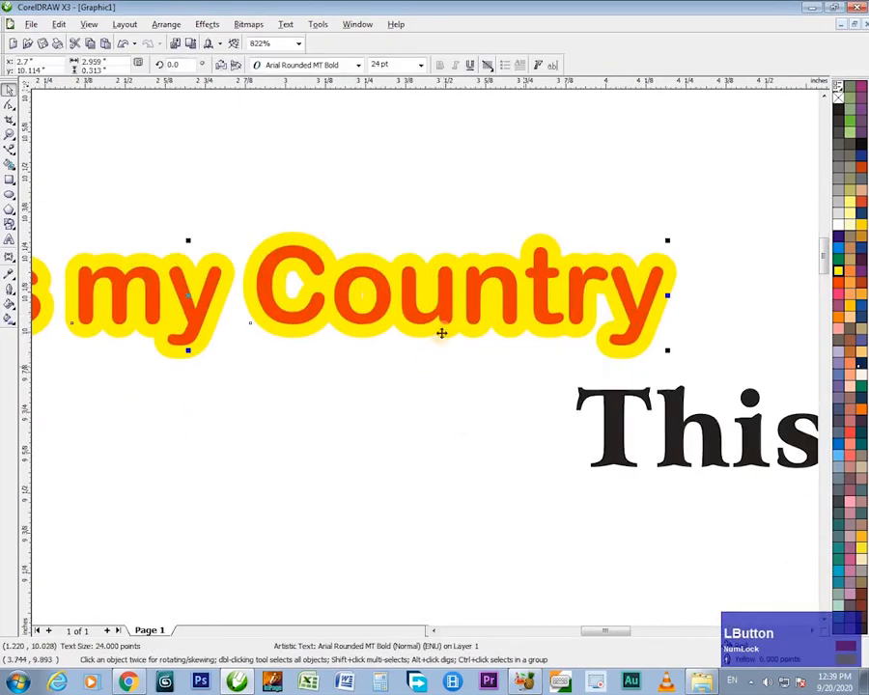
# - Place a duplicate of the yellow-outlined text about 4 inches to its right
pyautogui.press('F3')
pyautogui.moveTo(428, 450); pyautogui.dragTo(351, 623)
pyautogui.press('space')
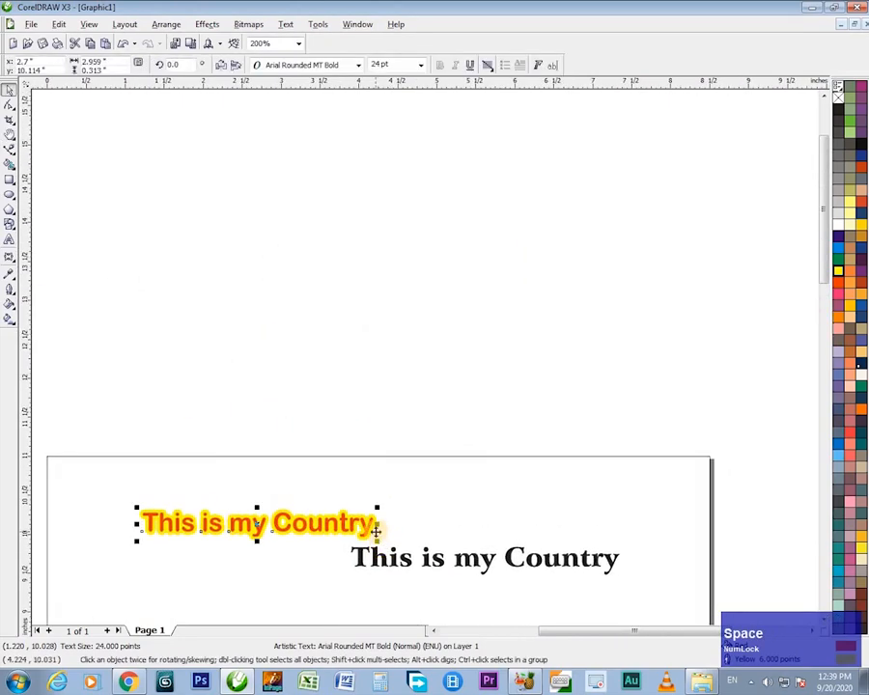
pyautogui.moveTo(361, 519); pyautogui.dragTo(669, 529)
pyautogui.rightClick(669, 529)
# - Shrink the original yellow-outlined text proportionally to about 2.8 pt and inspect its outline up close
pyautogui.click(347, 529)
pyautogui.moveTo(376, 544); pyautogui.dragTo(193, 531)
pyautogui.press('z')
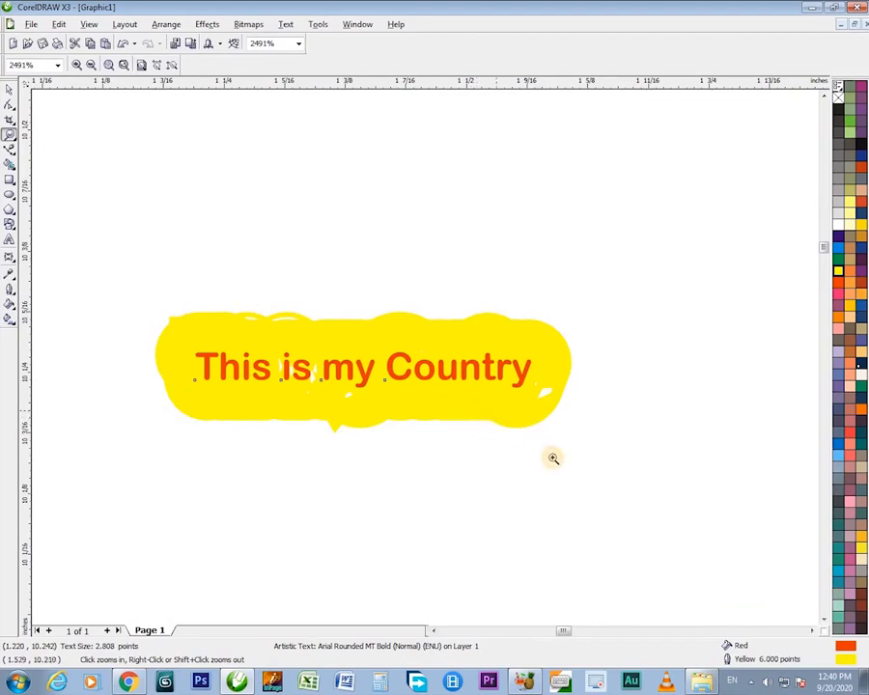
# - Enlarge the original yellow-outlined text to about 159 pt and inspect its outline up close
pyautogui.press('F3')
pyautogui.press('F3')
pyautogui.press('F3')
pyautogui.press('F3')
pyautogui.press('F3')
pyautogui.press('h')
pyautogui.moveTo(392, 388); pyautogui.dragTo(198, 496)
pyautogui.press('space')
pyautogui.moveTo(230, 454); pyautogui.dragTo(649, 248)
pyautogui.press('z')
pyautogui.moveTo(419, 436); pyautogui.dragTo(619, 534)
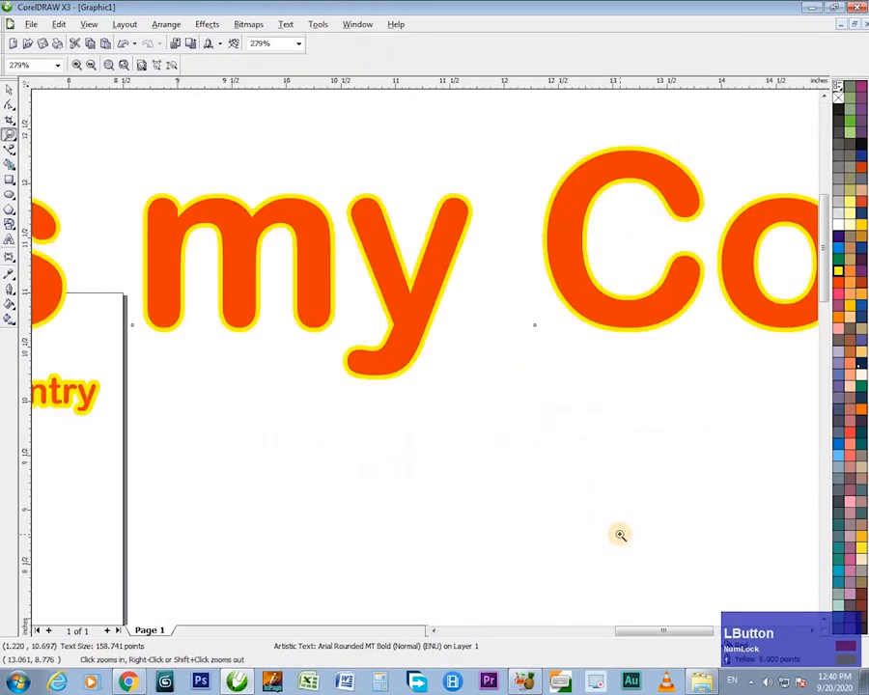
pyautogui.press('F3')
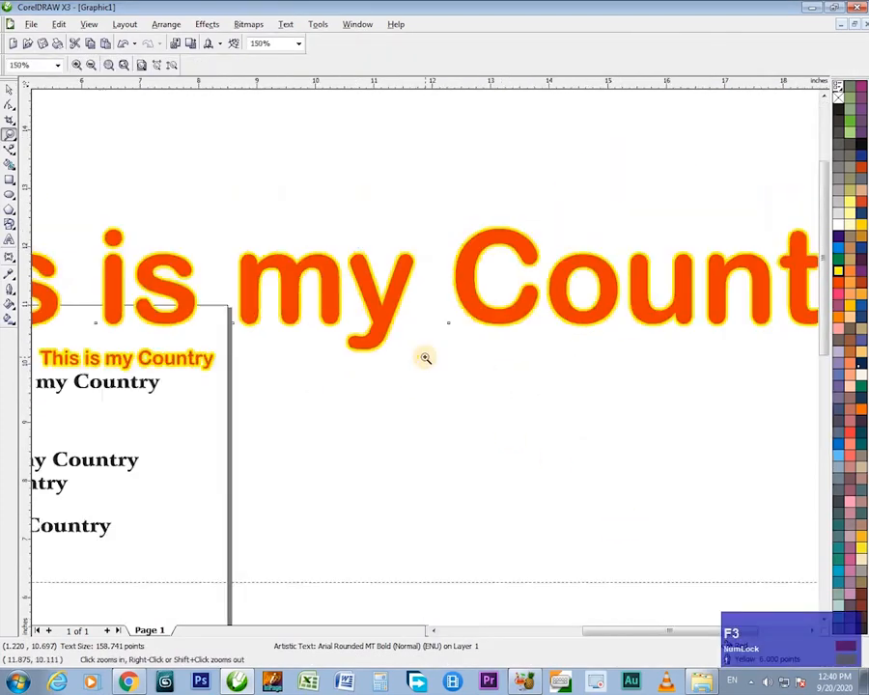
# - Undo the enlargement and the earlier shrinking of the original yellow-outlined text
pyautogui.click(303, 375)
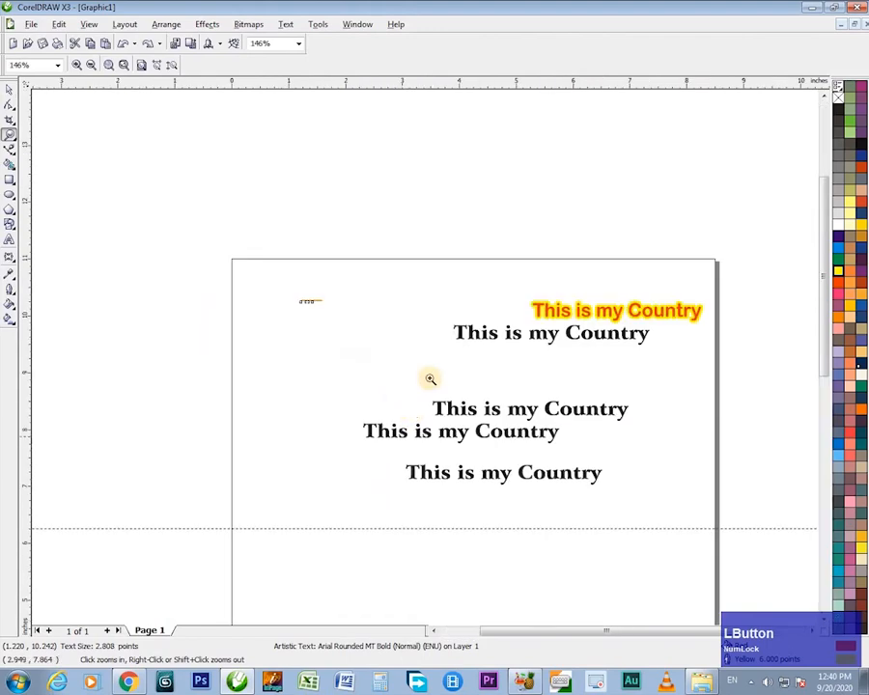
pyautogui.press('z')
pyautogui.press('z')
pyautogui.click(480, 353)
pyautogui.press('space')
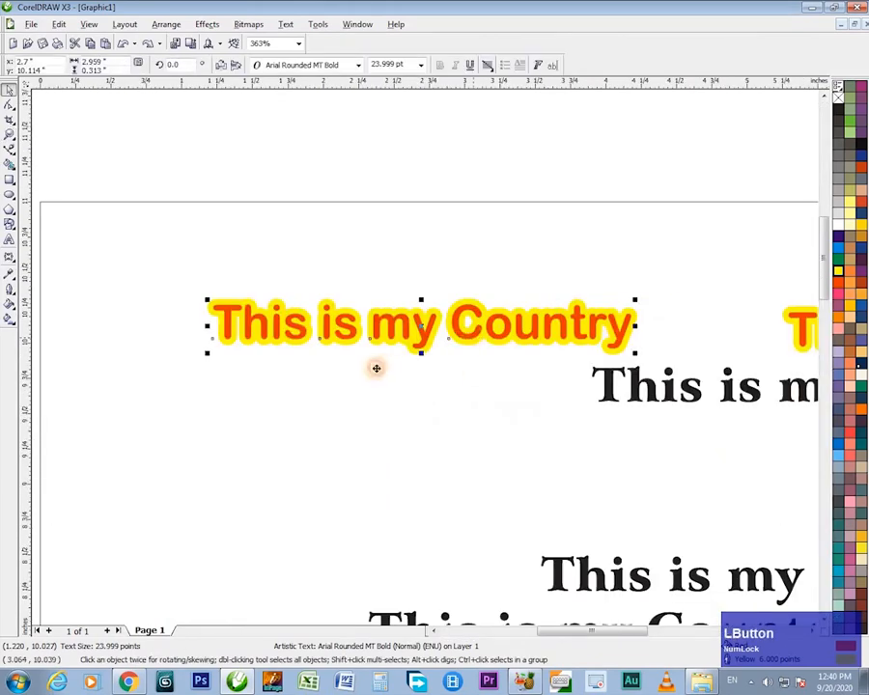
# - Move the original outlined text about 0.7 inches left and 0.2 inches down, and set its outline width to 4 pt
pyautogui.moveTo(623, 322); pyautogui.dragTo(527, 355)
pyautogui.press('F12')
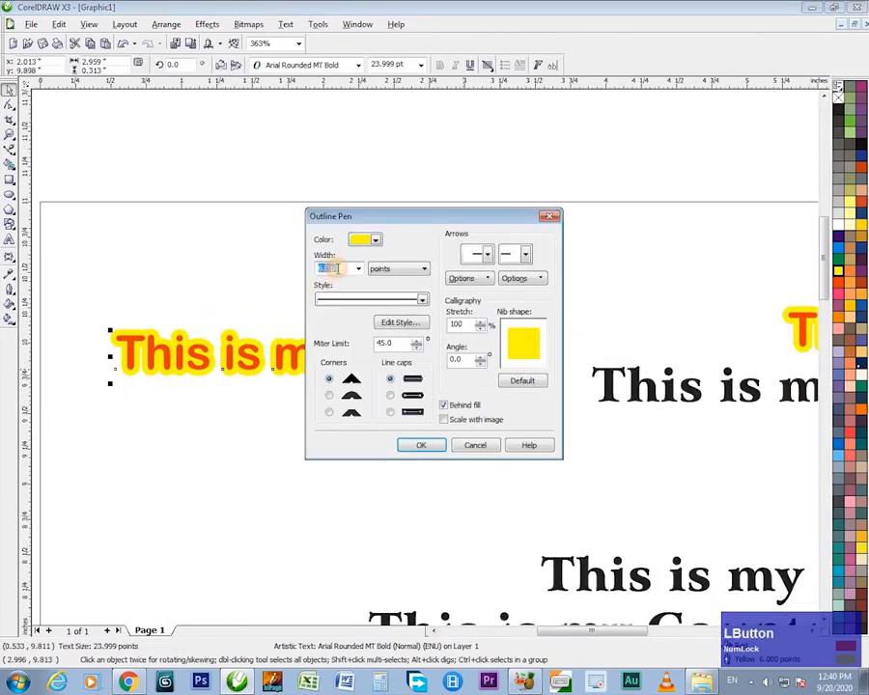
pyautogui.press('Return')
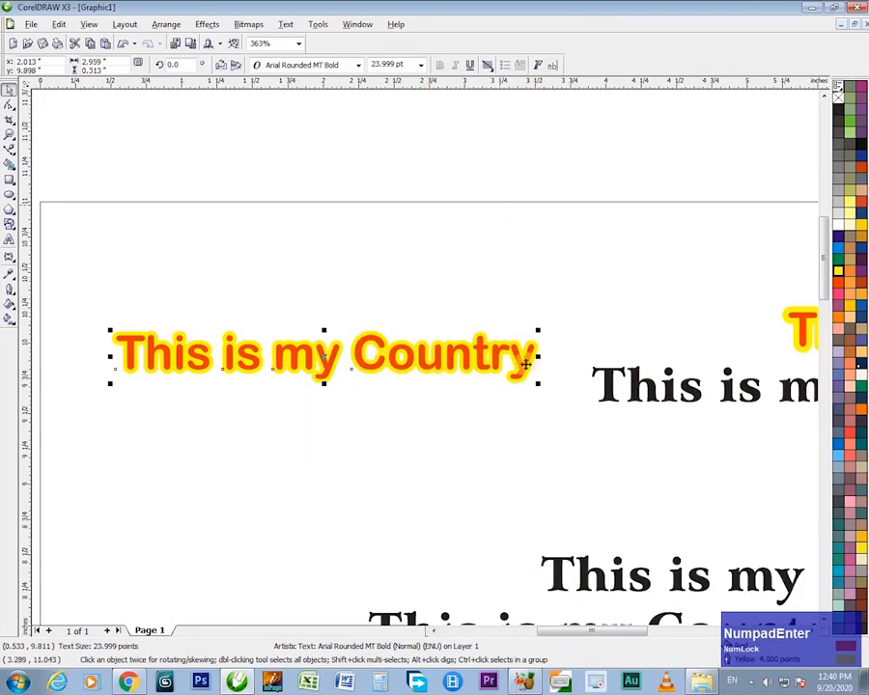
# - Resize the original outlined text to about 23.9 pt and make its outline scale with the image
pyautogui.moveTo(540, 385); pyautogui.dragTo(596, 567)
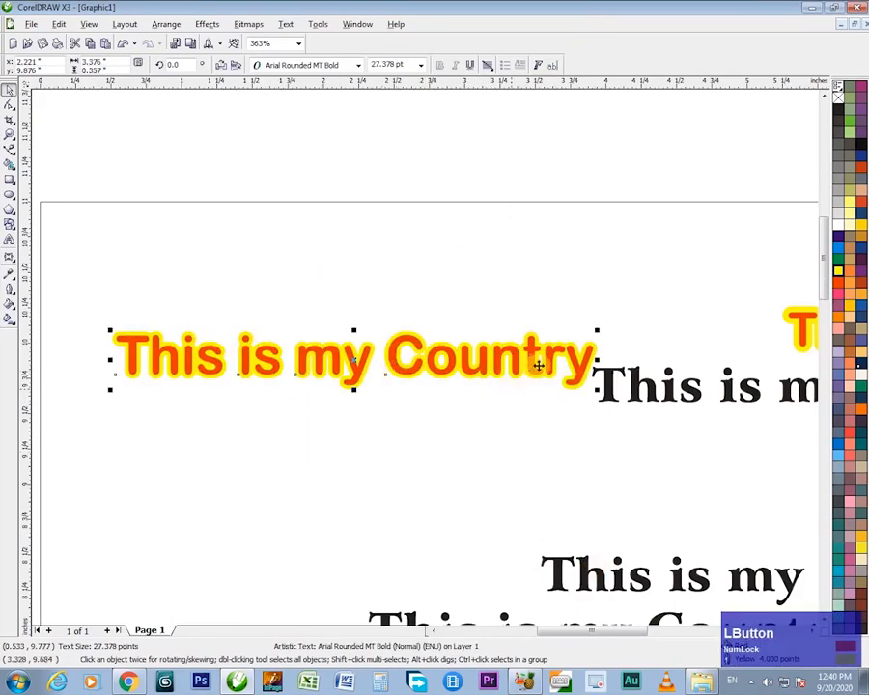
pyautogui.moveTo(598, 388); pyautogui.dragTo(534, 395)
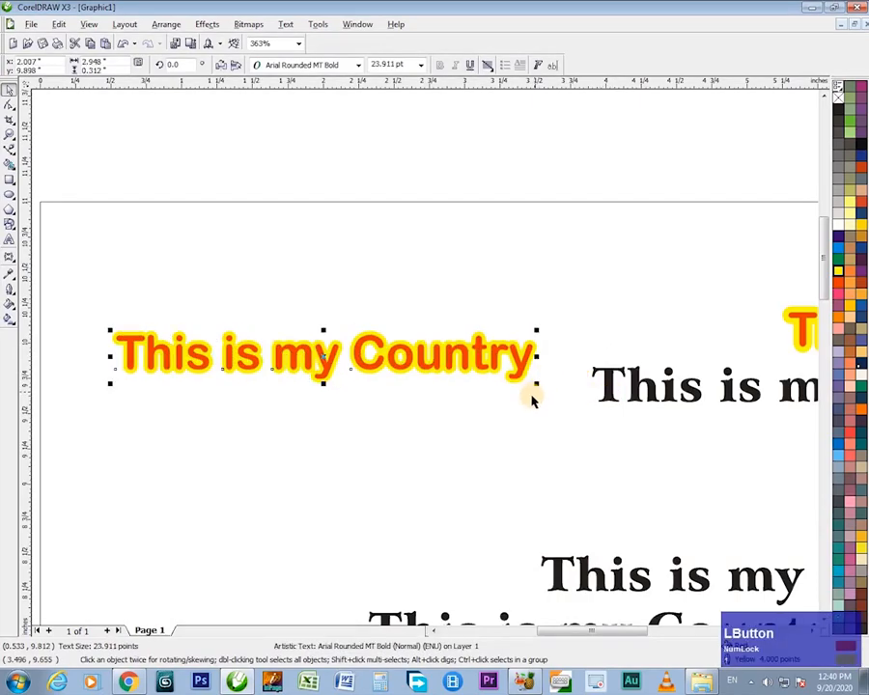
pyautogui.press('F12')
pyautogui.moveTo(416, 226); pyautogui.dragTo(474, 129)
pyautogui.click(502, 328)
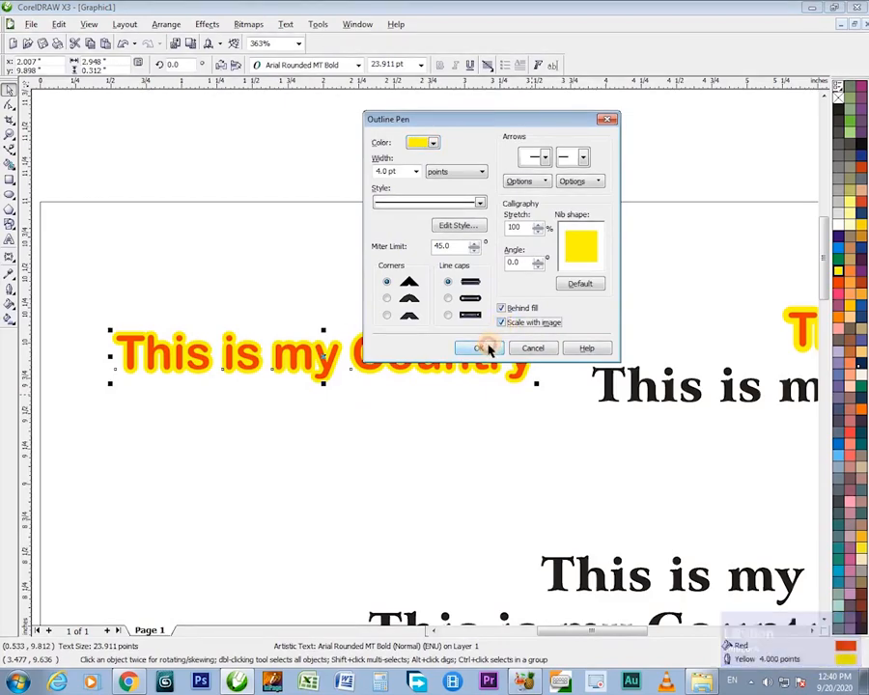
pyautogui.click(483, 348)
# - Enlarge the original outlined text proportionally to about 126 pt
pyautogui.press('F3')
pyautogui.press('F3')
pyautogui.moveTo(423, 355); pyautogui.dragTo(844, 637)
pyautogui.press('F3')
pyautogui.press('h')
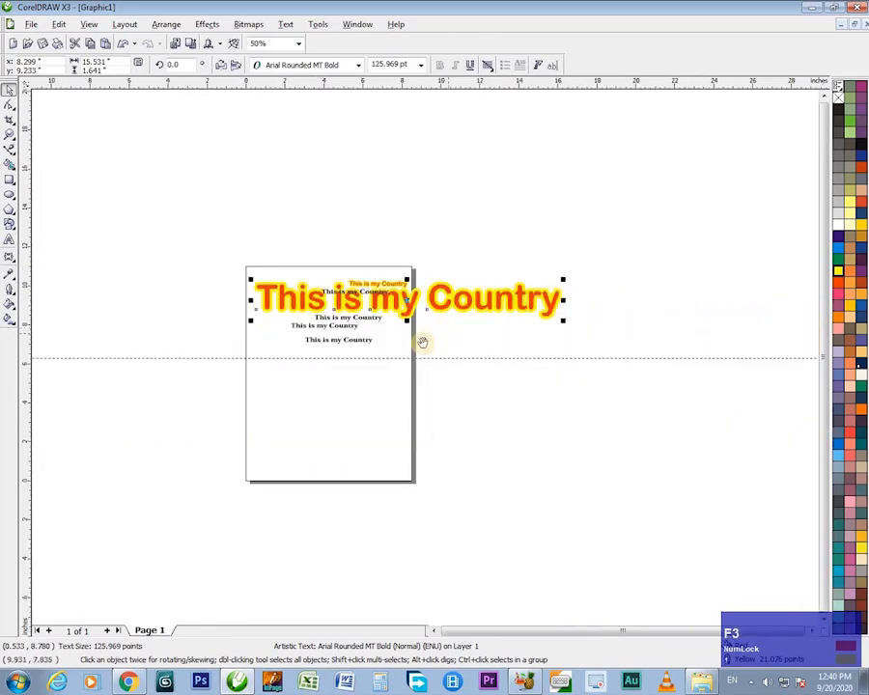
pyautogui.moveTo(568, 349); pyautogui.dragTo(399, 330)
# - Undo the last enlargement and check the text's outline width without changing it
pyautogui.hotkey('ctrl', 'z')
pyautogui.press('z')
pyautogui.moveTo(75, 231); pyautogui.dragTo(263, 375)
pyautogui.press('F12')
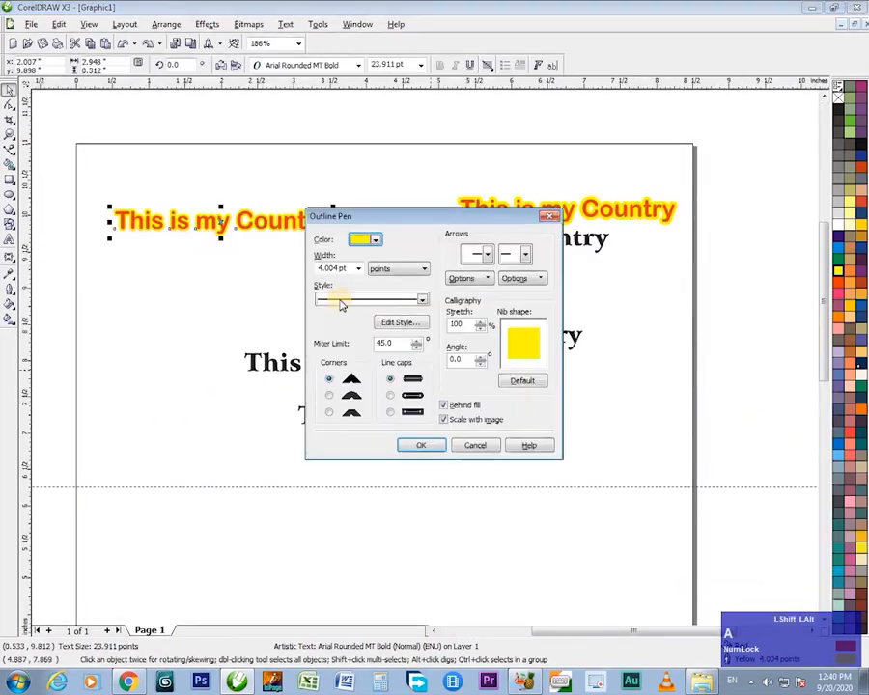
pyautogui.click(469, 444)
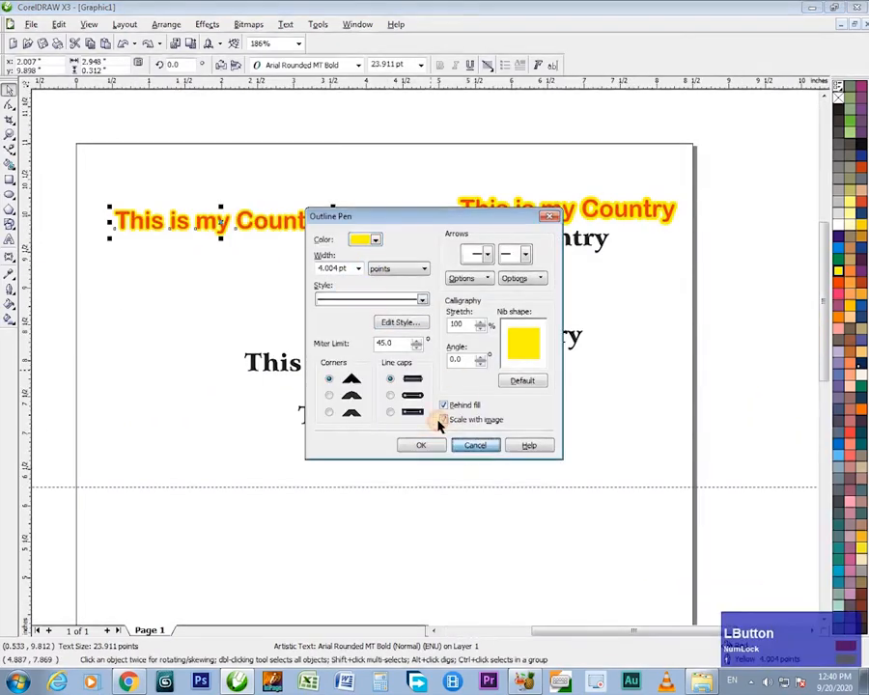
# - Enlarge the original outlined text to about 219 pt and check its outline width
pyautogui.press('F3')
pyautogui.press('F3')
pyautogui.click(413, 332)
pyautogui.click(406, 320)
pyautogui.moveTo(411, 328); pyautogui.dragTo(688, 496)
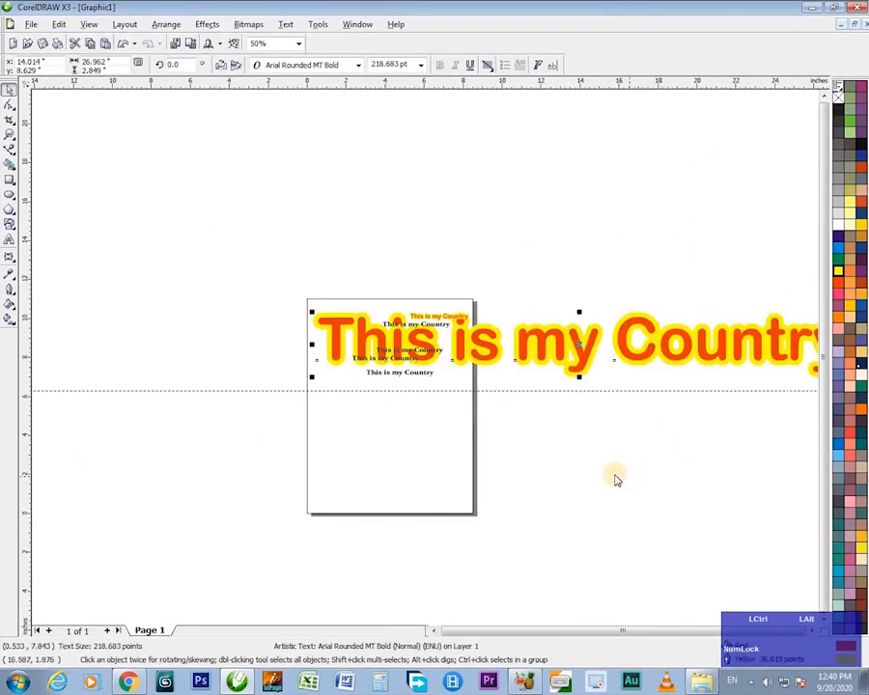
pyautogui.press('F12')
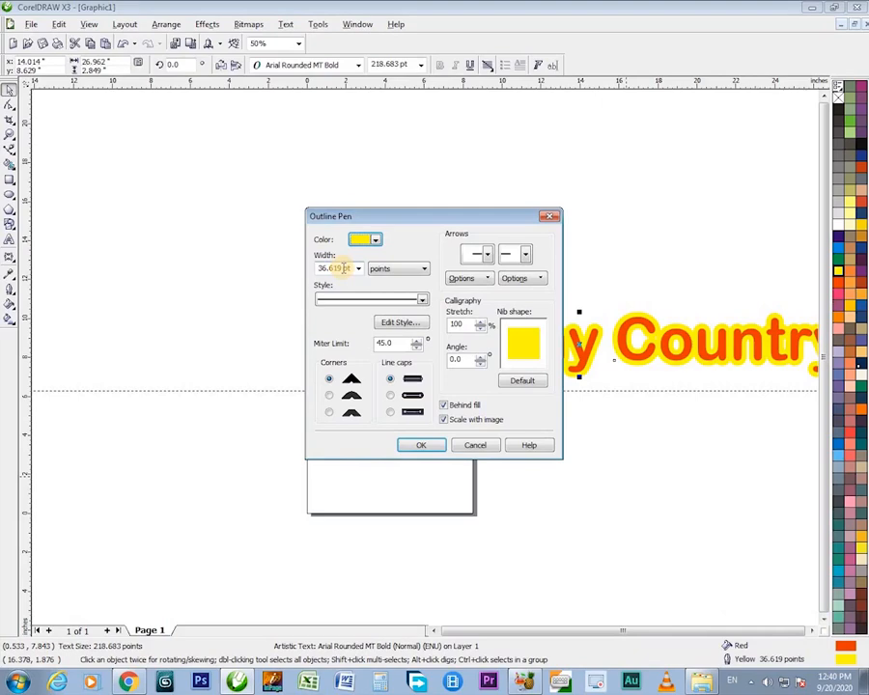
pyautogui.click(478, 446)
# - Shrink the enlarged outlined text to about 8.4 pt and inspect it up close
pyautogui.press('space')
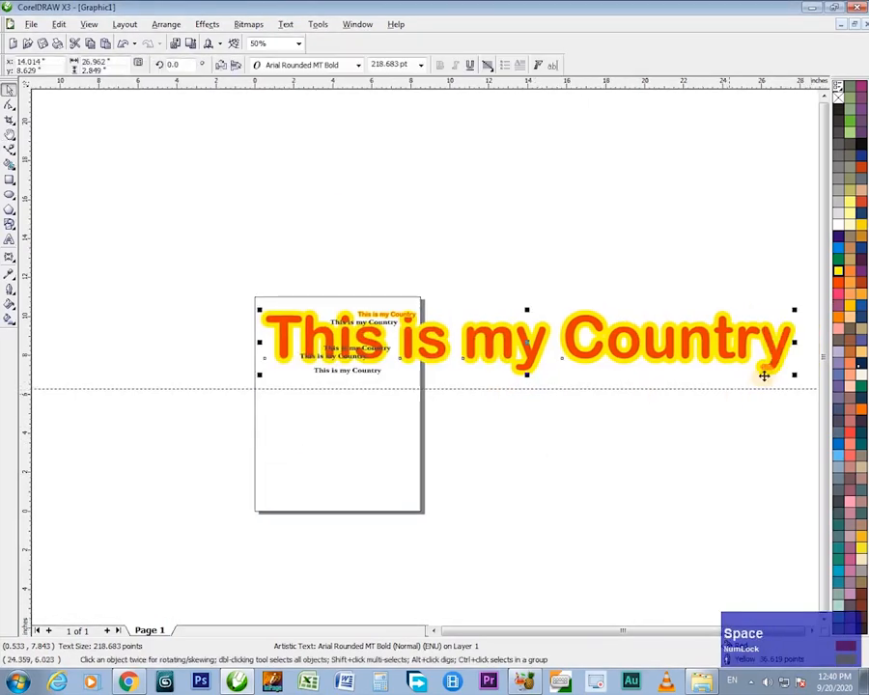
pyautogui.moveTo(794, 374); pyautogui.dragTo(280, 413)
pyautogui.press('z')
pyautogui.moveTo(250, 301); pyautogui.dragTo(339, 338)
pyautogui.moveTo(164, 293); pyautogui.dragTo(403, 397)
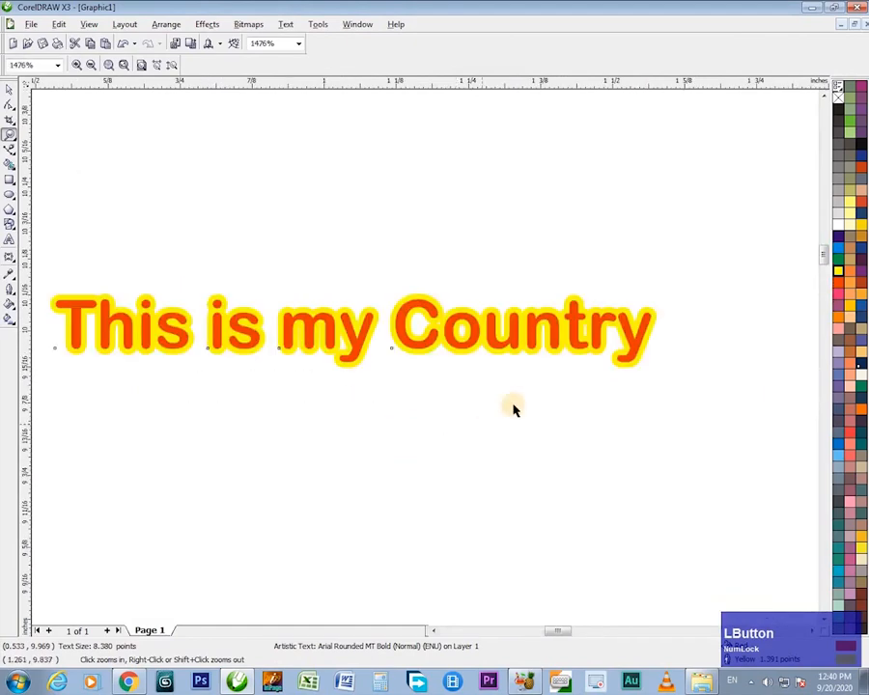
# - Shrink the outlined text further to about 1.9 pt and check its outline width
pyautogui.press('space')
pyautogui.moveTo(654, 370); pyautogui.dragTo(193, 317)
pyautogui.press('space')
pyautogui.moveTo(86, 270); pyautogui.dragTo(302, 384)
pyautogui.press('space')
pyautogui.press('a')
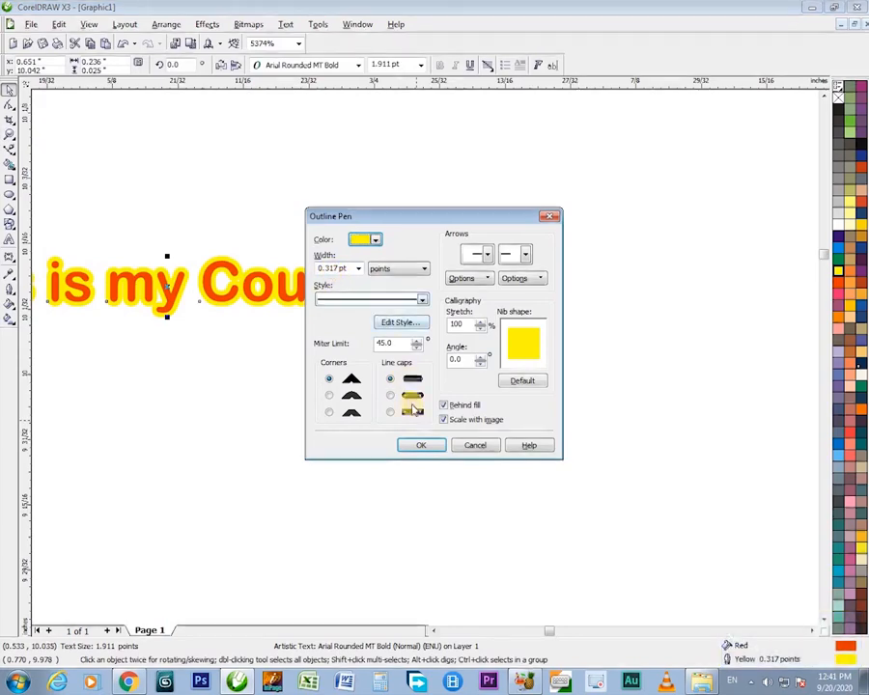
pyautogui.click(474, 446)
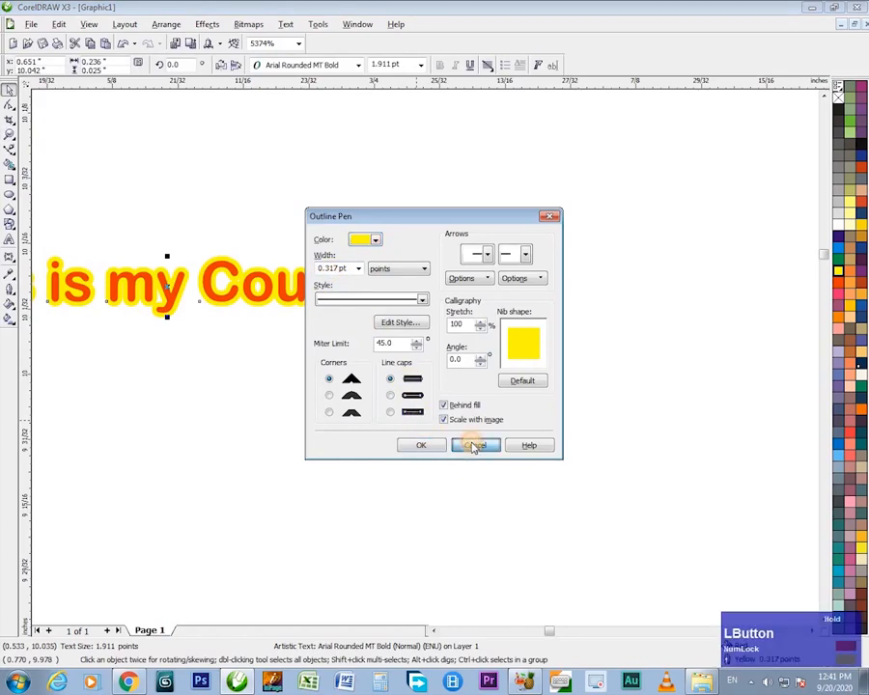
pyautogui.click(474, 445)
# - Enlarge the tiny outlined text proportionally to about 24.2 pt
pyautogui.press('F3')
pyautogui.press('F3')
pyautogui.press('F3')
pyautogui.moveTo(425, 355); pyautogui.dragTo(748, 492)
pyautogui.press('h')
pyautogui.moveTo(600, 454); pyautogui.dragTo(321, 393)
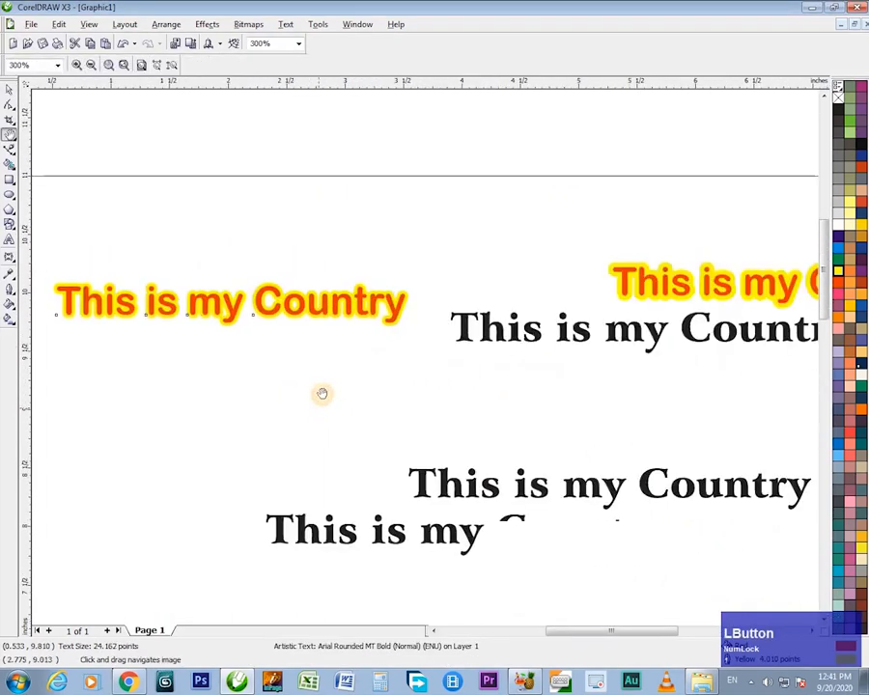
# - Delete both red text objects with yellow outlines, leaving the black text lines on the page
pyautogui.press('space')
pyautogui.press('F3')
pyautogui.press('h')
pyautogui.moveTo(448, 355); pyautogui.dragTo(381, 358)
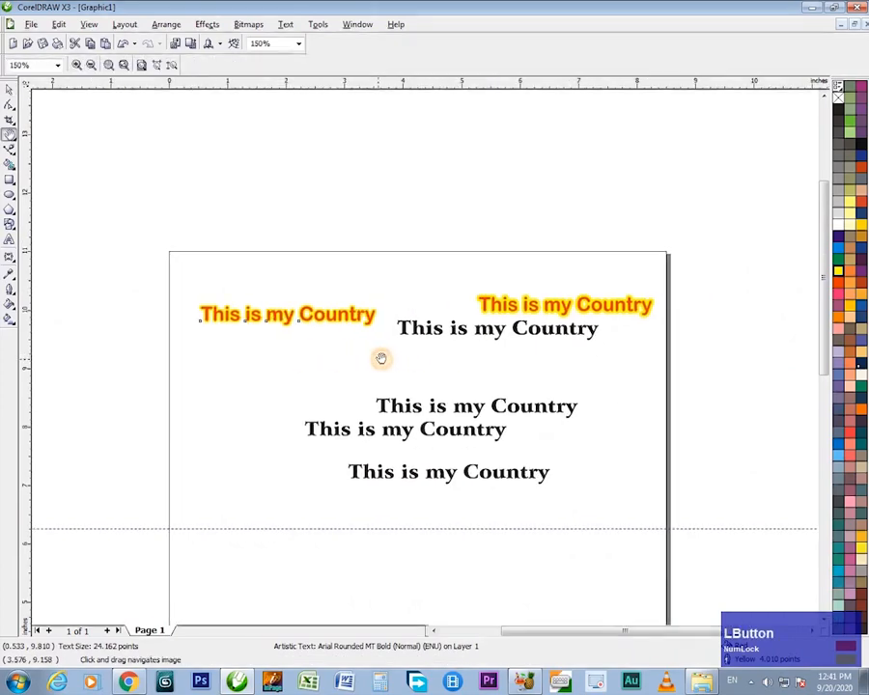
pyautogui.press('space')
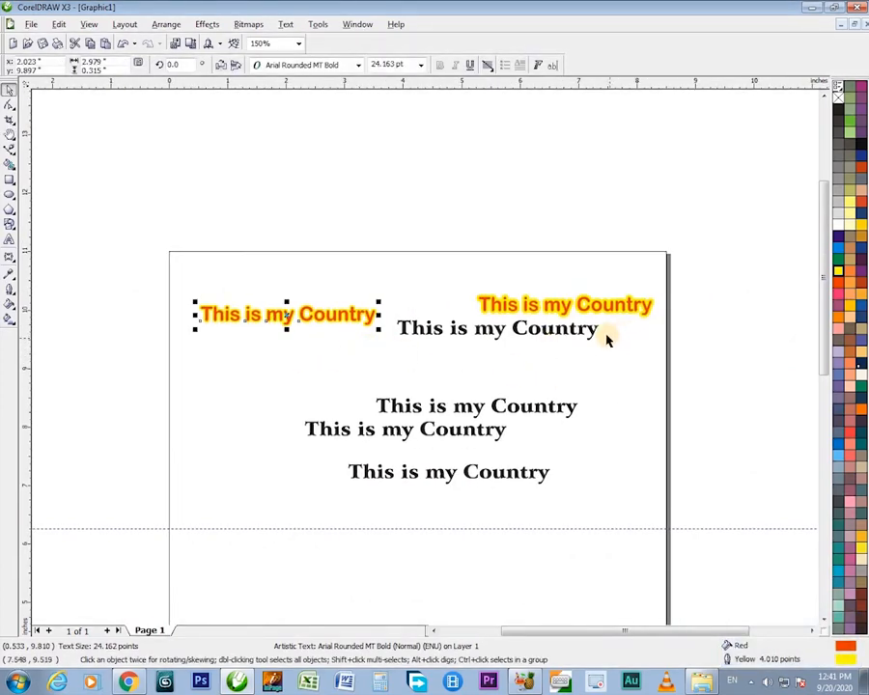
pyautogui.click(545, 332)
pyautogui.moveTo(152, 234); pyautogui.dragTo(355, 315)
pyautogui.press('Delete')
pyautogui.click(540, 307)
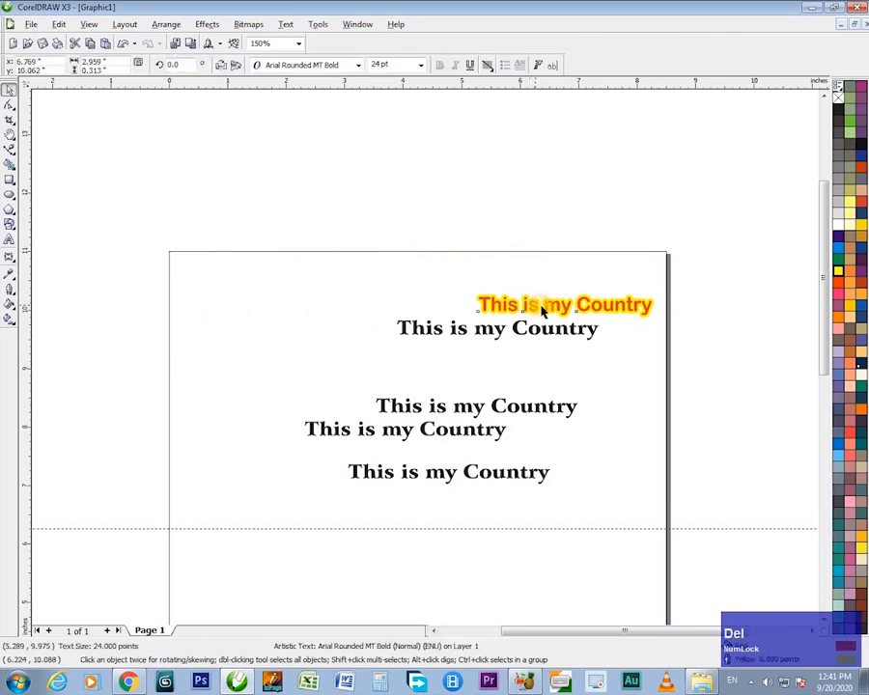
pyautogui.press('Delete')
# - Try widening the character spacing of the uppermost black text line with the Shape tool
pyautogui.press('z')
pyautogui.moveTo(317, 256); pyautogui.dragTo(768, 451)
pyautogui.press('s')
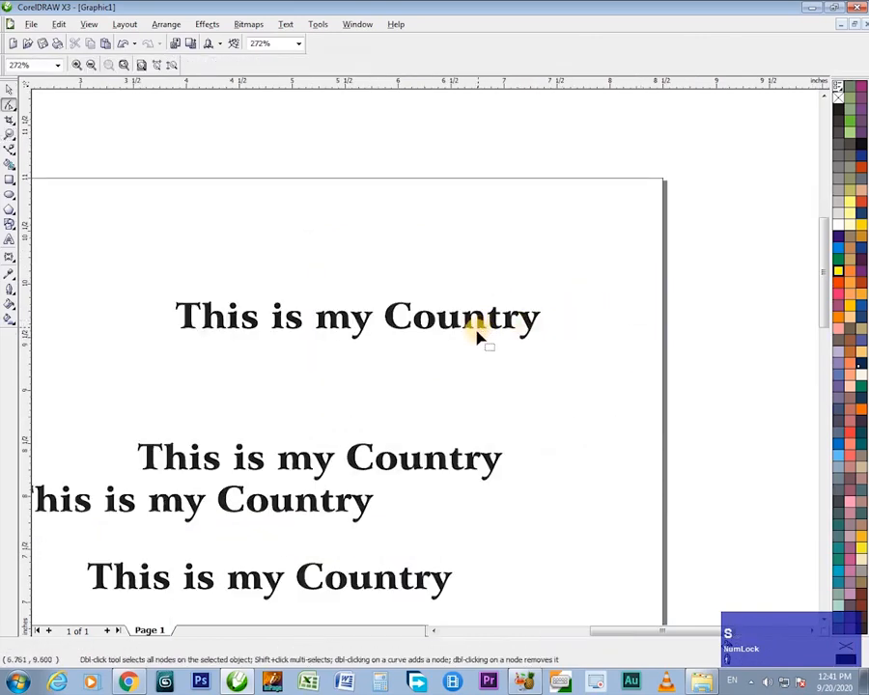
pyautogui.click(478, 326)
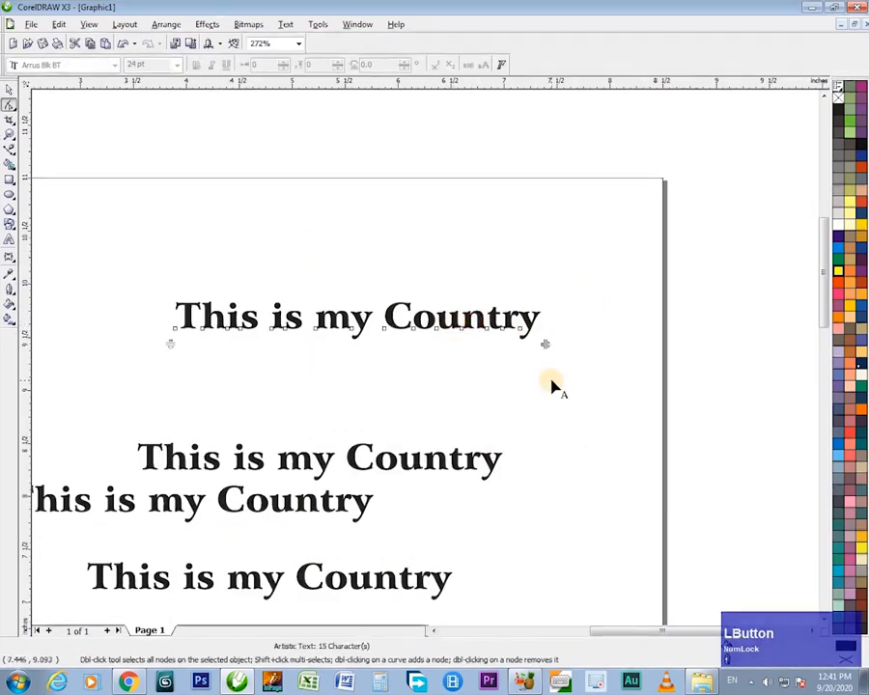
pyautogui.moveTo(544, 345); pyautogui.dragTo(602, 343)
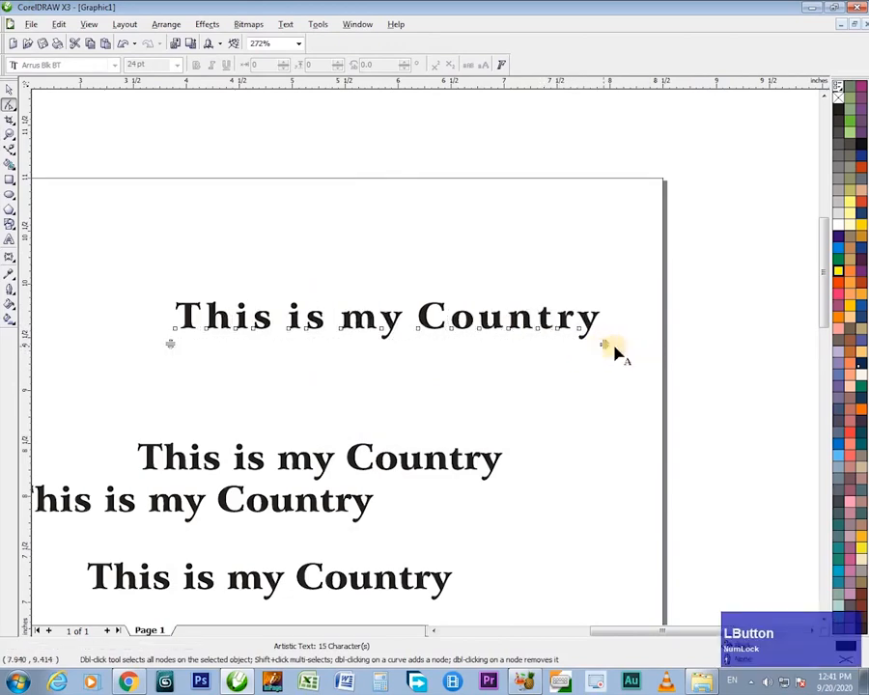
pyautogui.hotkey('ctrl', 'z')
pyautogui.press('space')
pyautogui.click(480, 335)
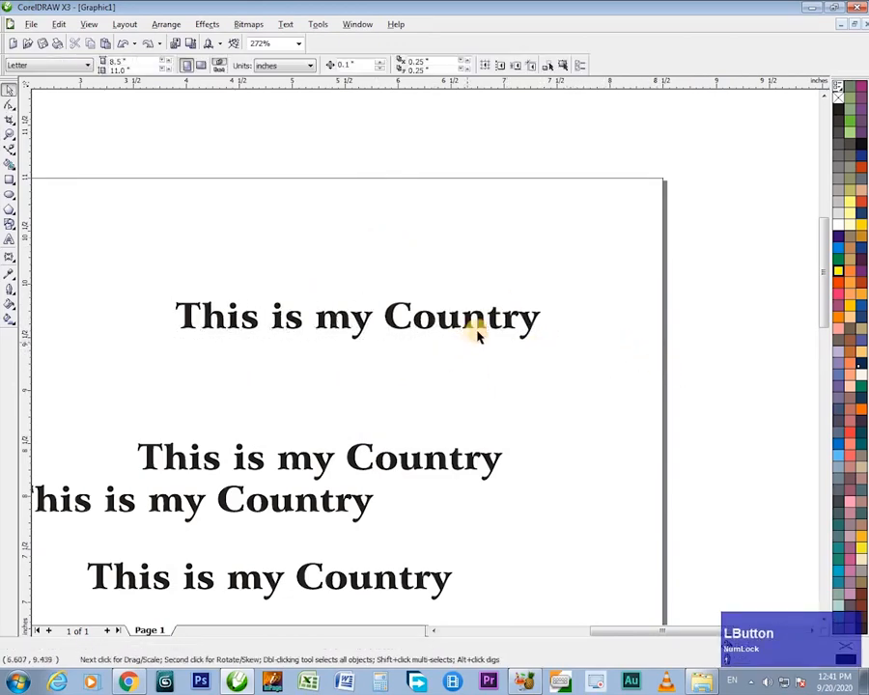
pyautogui.click(467, 323)
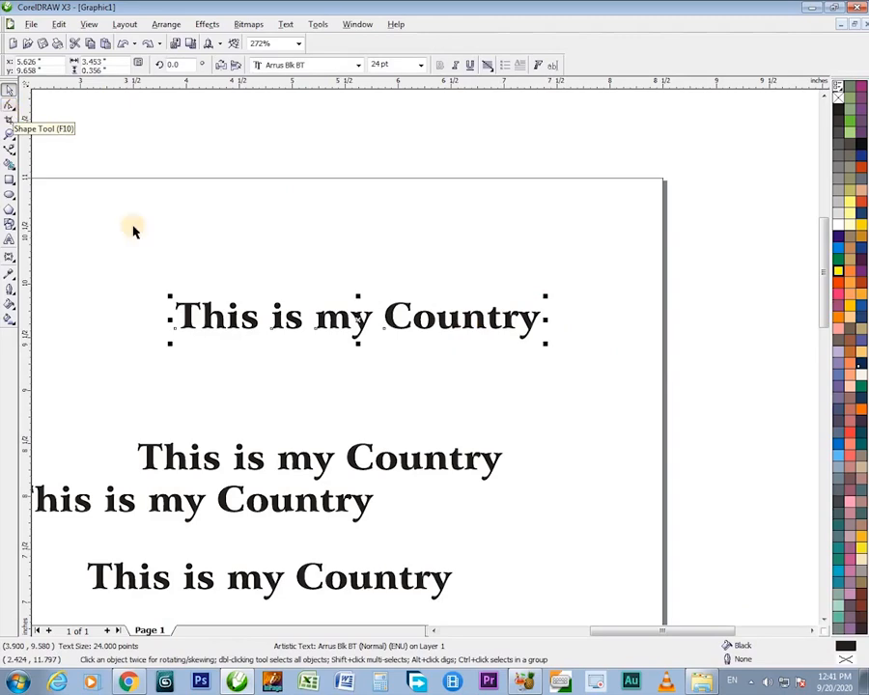
pyautogui.press('s')
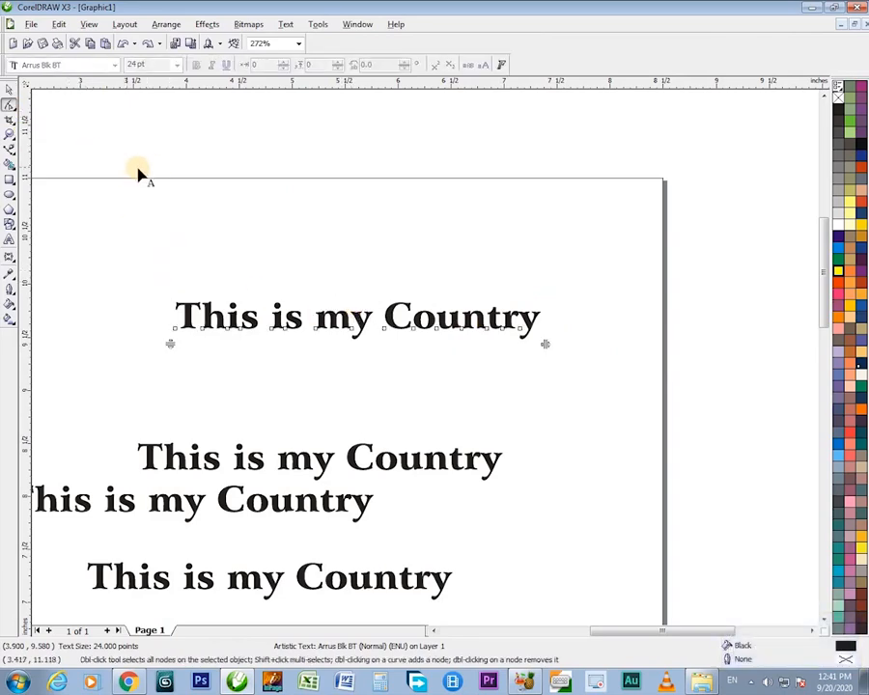
pyautogui.press('space')
pyautogui.click(32, 107)
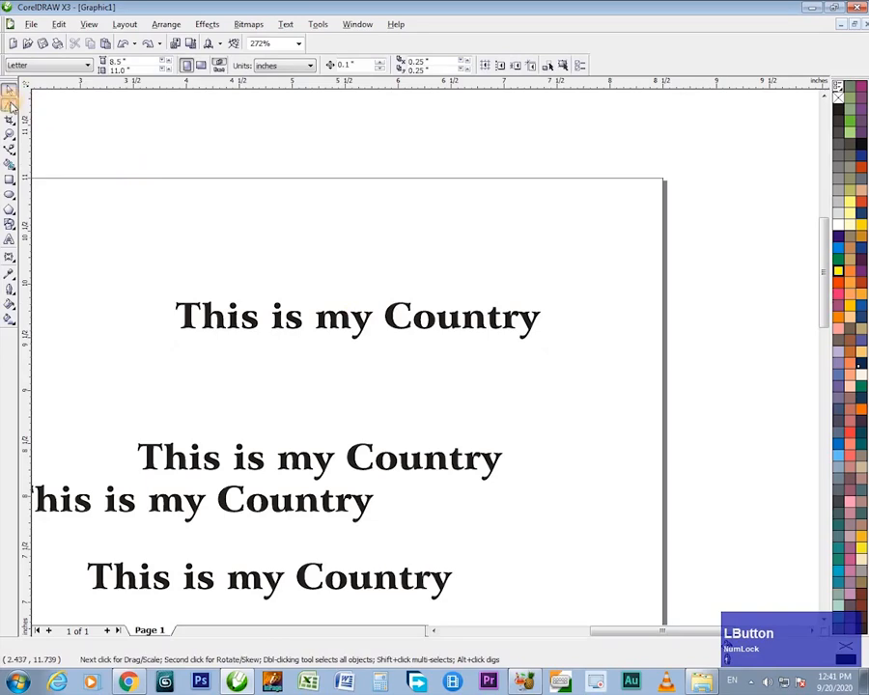
# - Widen the character spacing of the uppermost text line with the Shape tool so it extends past the page's edge
pyautogui.click(10, 105)
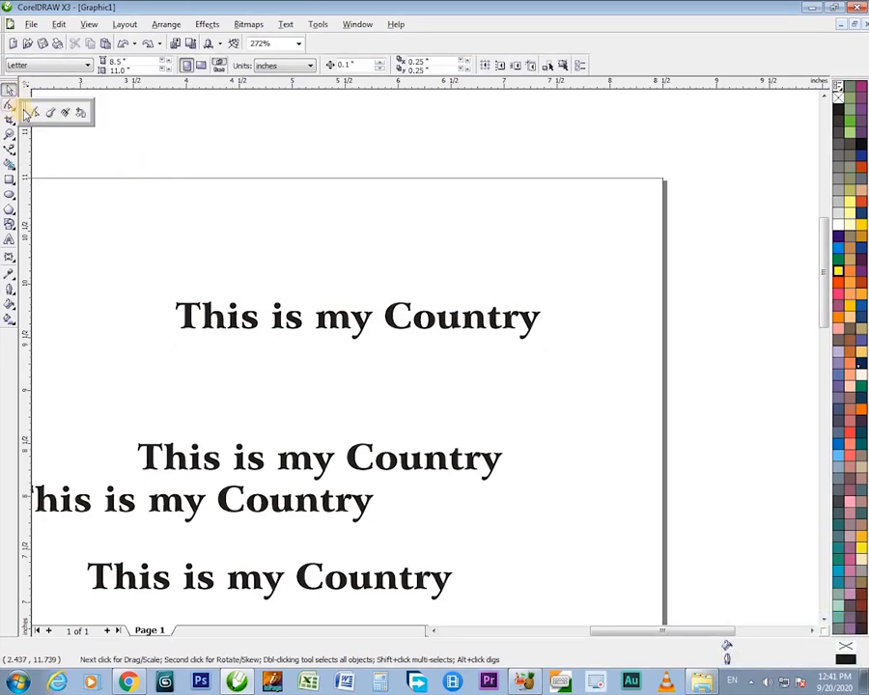
pyautogui.click(37, 114)
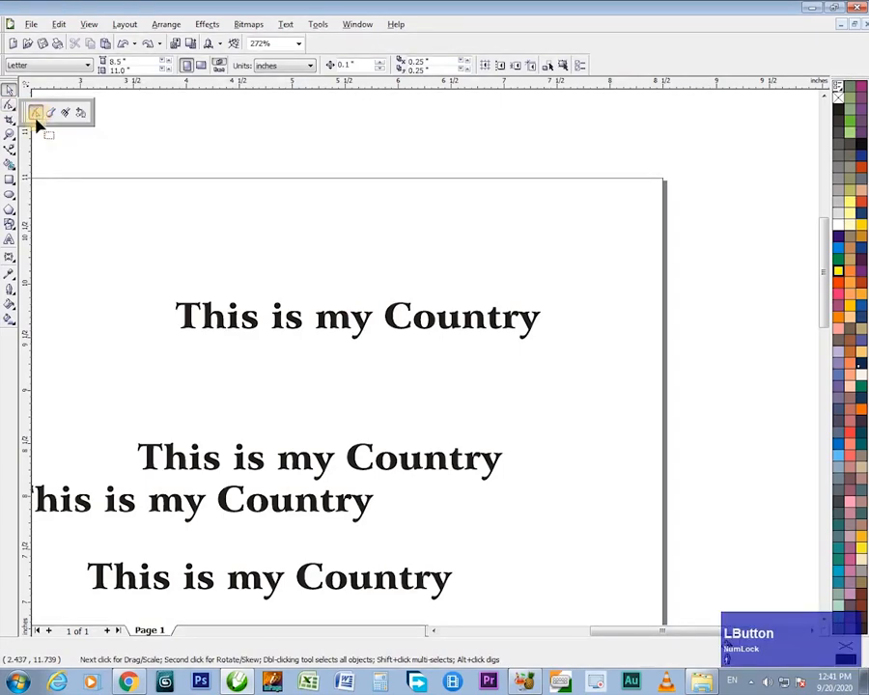
pyautogui.click(457, 330)
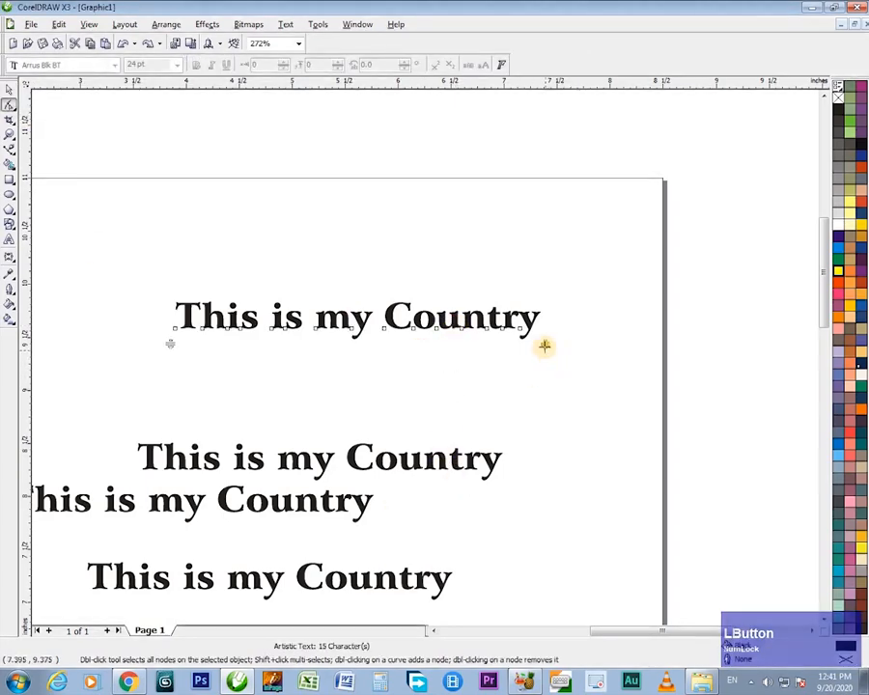
pyautogui.moveTo(543, 345); pyautogui.dragTo(806, 346)
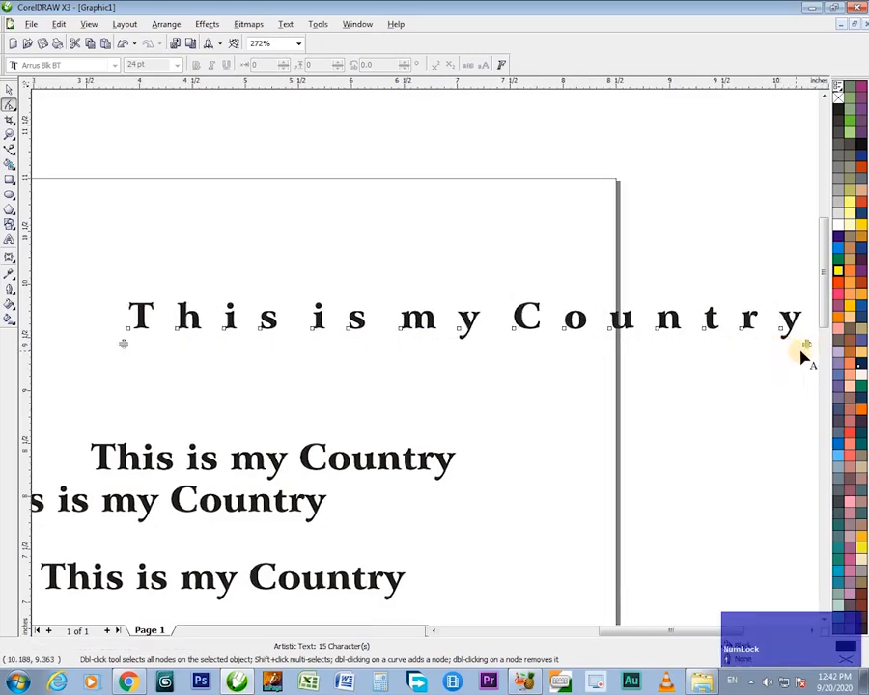
pyautogui.moveTo(805, 345); pyautogui.dragTo(719, 353)
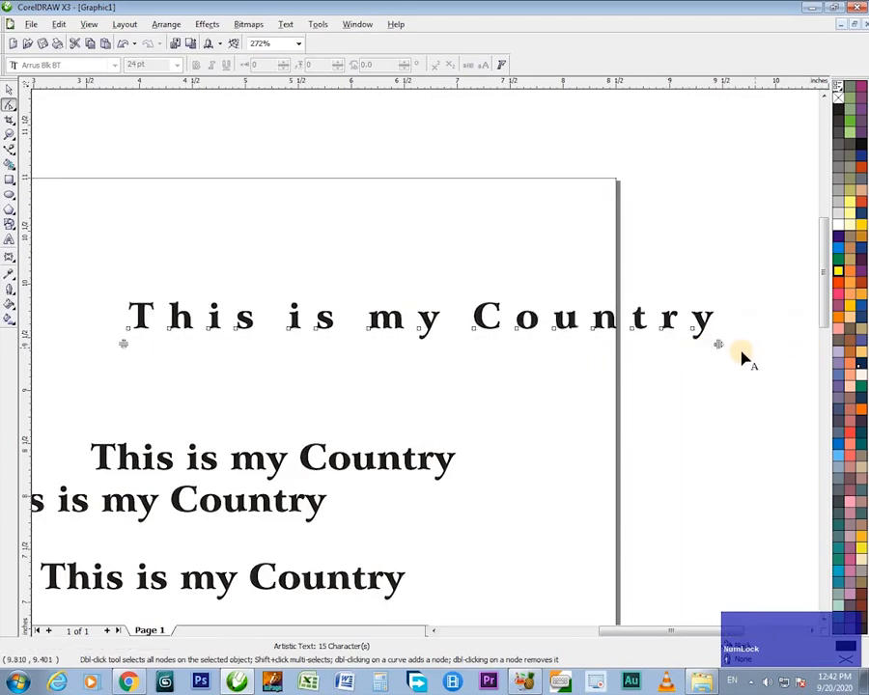
# - Spread the uppermost line's letters further apart and adjust its word spacing so the four words stand clearly separated
pyautogui.press('h')
pyautogui.press('F3')
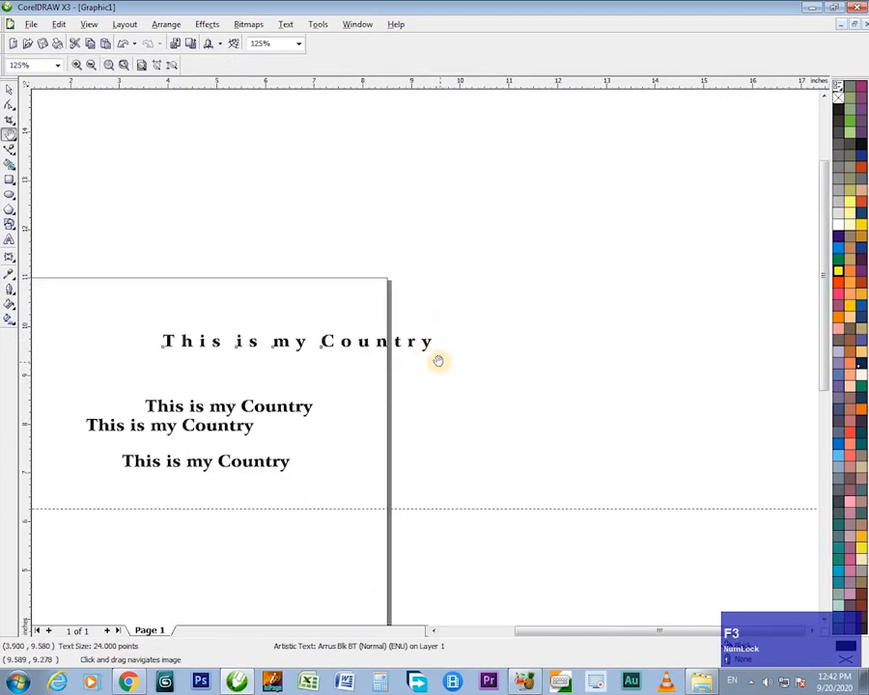
pyautogui.press('F10')
pyautogui.moveTo(432, 358); pyautogui.dragTo(591, 368)
pyautogui.moveTo(536, 355); pyautogui.dragTo(494, 358)
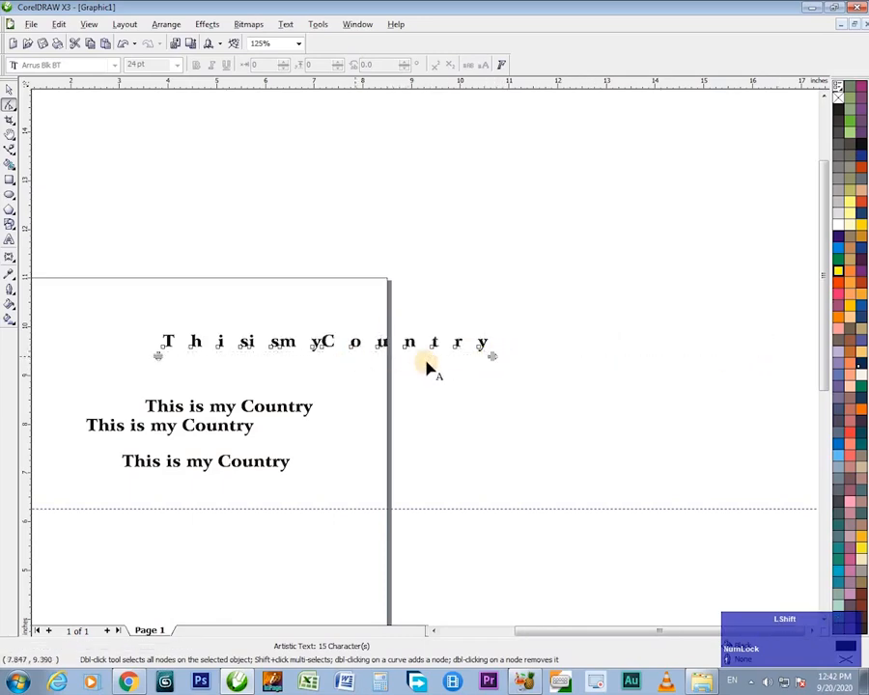
pyautogui.moveTo(490, 357); pyautogui.dragTo(799, 356)
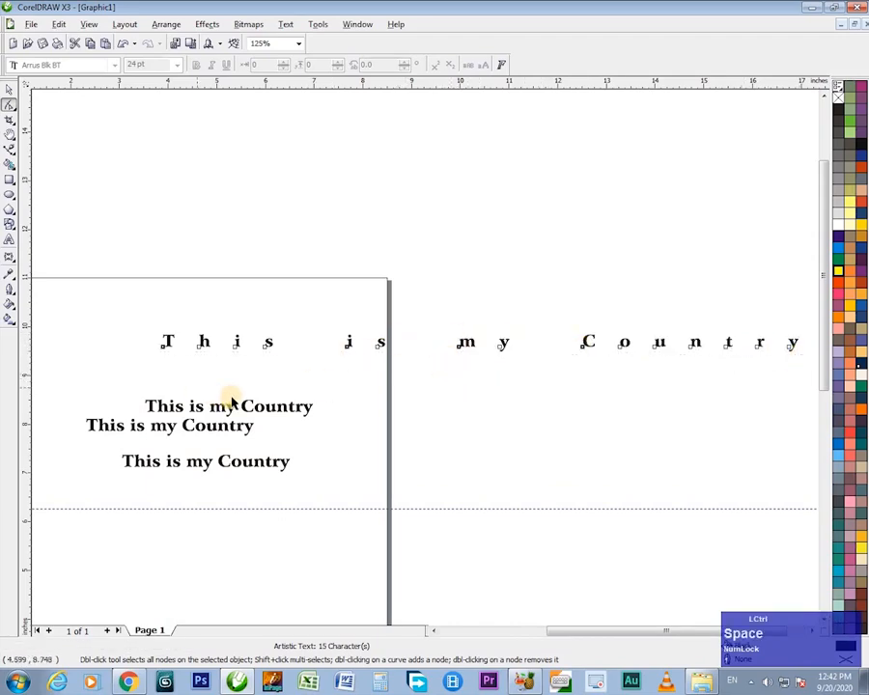
# - Move the second text line up slightly and restyle it in Arial Rounded MT Bold at about 44.9 pt
pyautogui.press('space')
pyautogui.moveTo(280, 415); pyautogui.dragTo(297, 400)
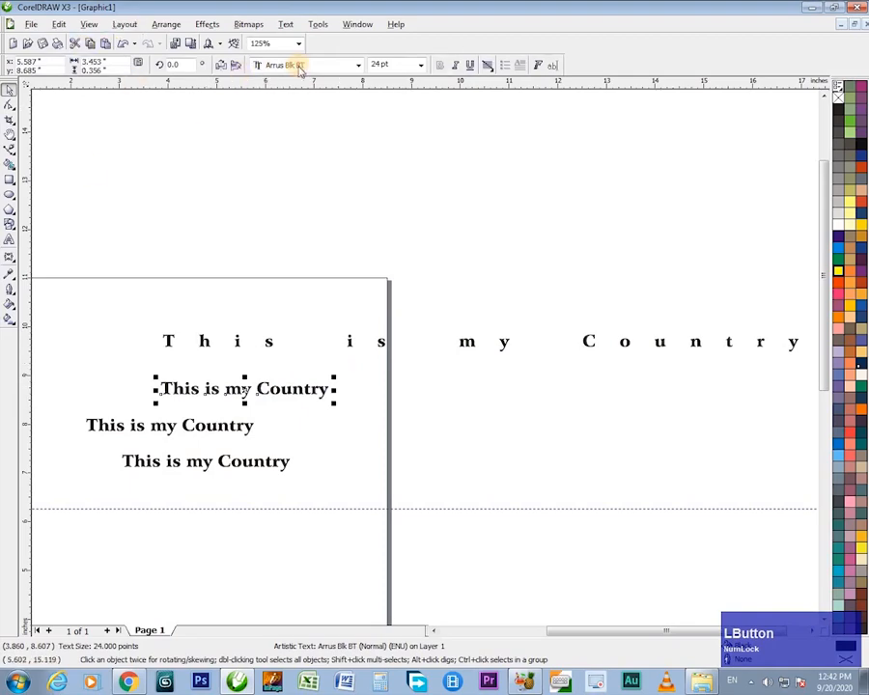
pyautogui.click(358, 65)
pyautogui.moveTo(349, 136)
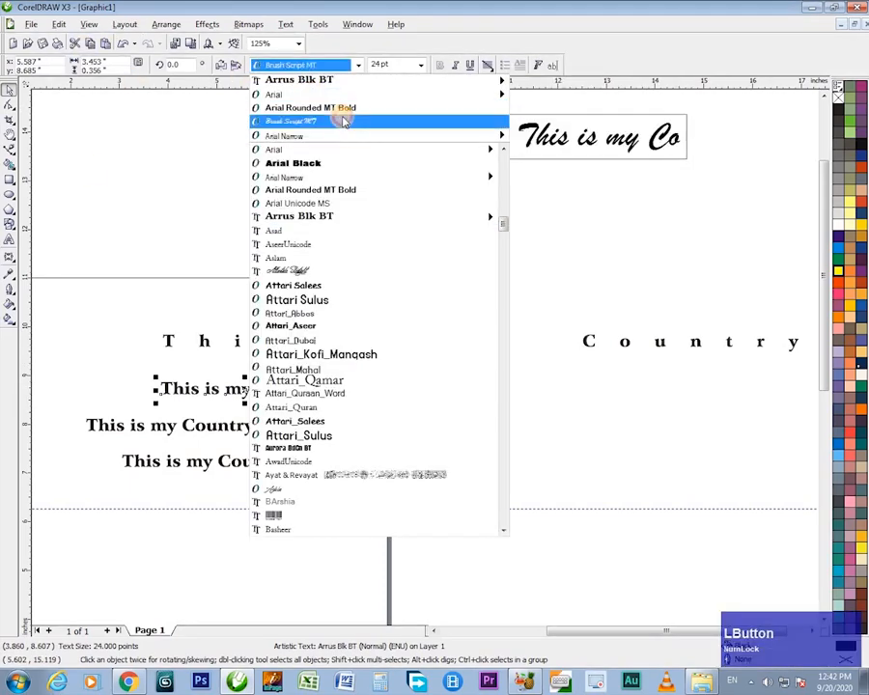
pyautogui.click(335, 107)
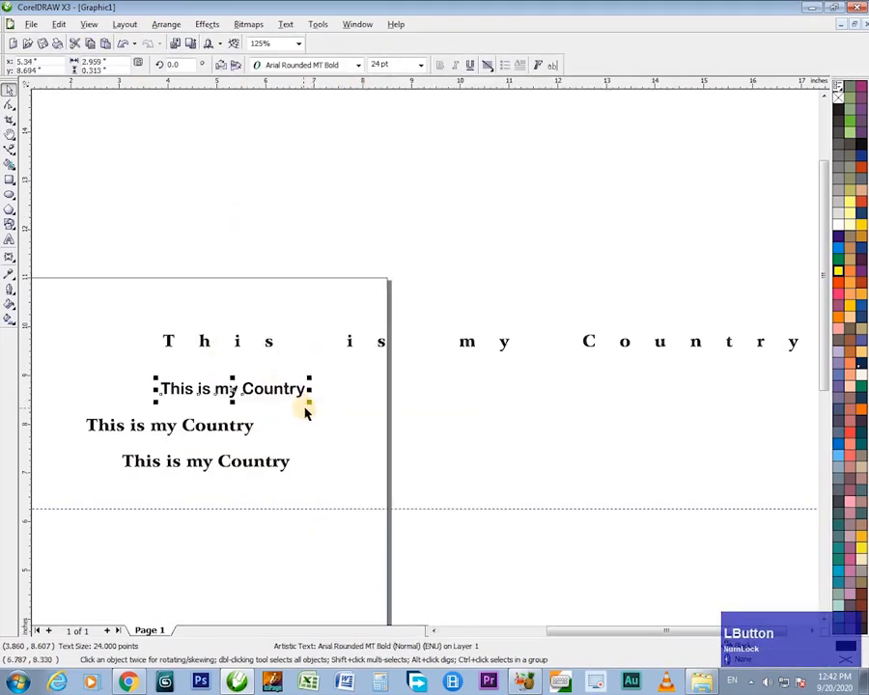
pyautogui.moveTo(314, 403); pyautogui.dragTo(425, 429)
# - Widen only the spacing between words in the Arial Rounded MT Bold line, using the Shape tool
pyautogui.press('space')
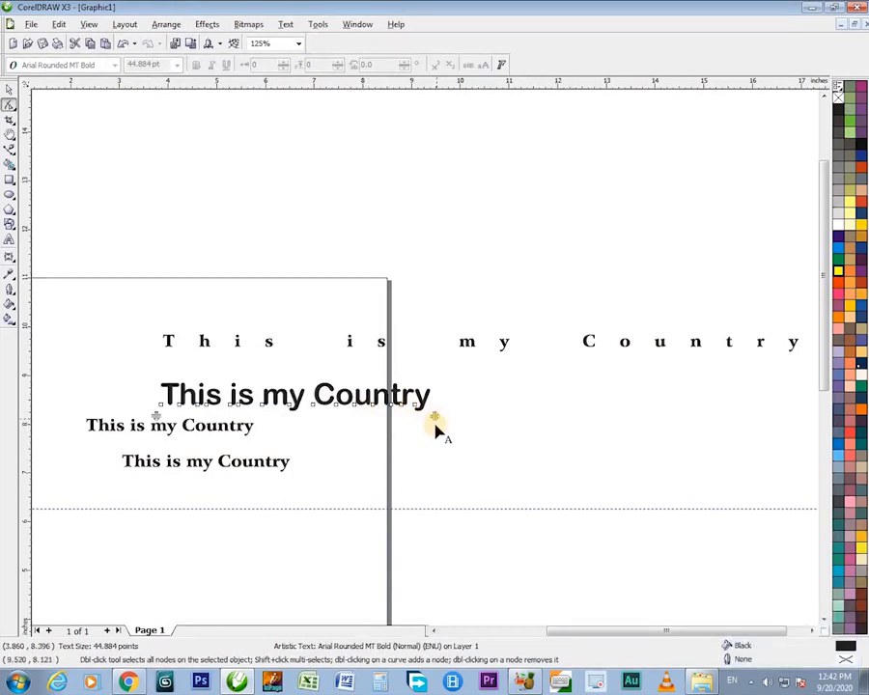
pyautogui.hotkey('ctrl', '1')
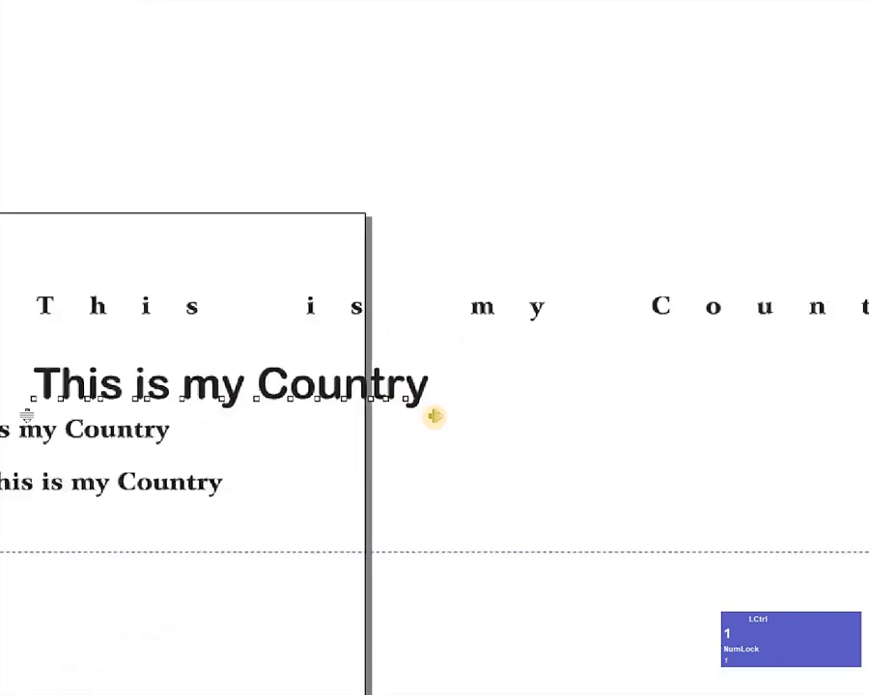
pyautogui.press('Escape')
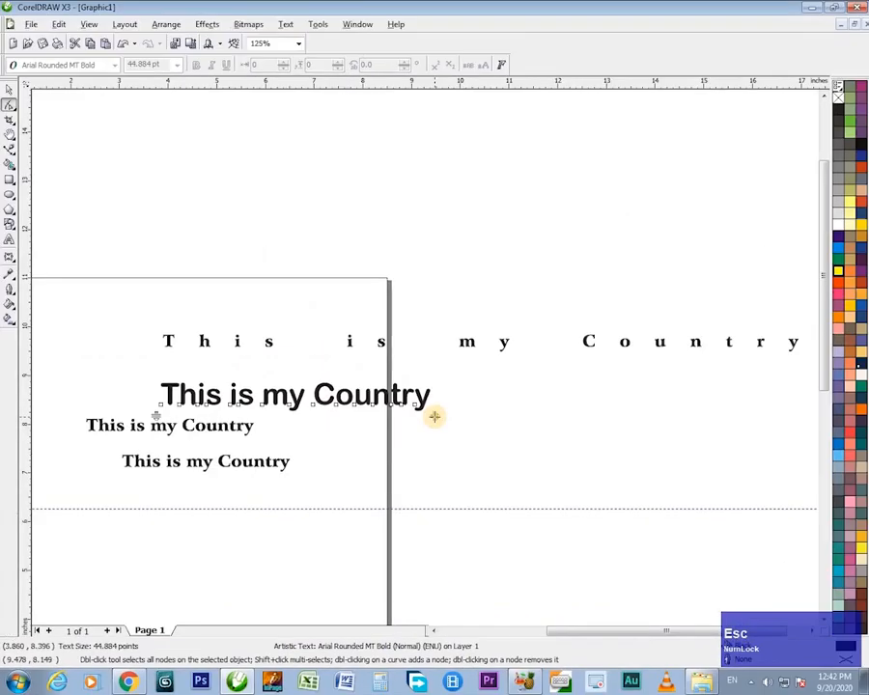
pyautogui.moveTo(433, 416); pyautogui.dragTo(790, 422)
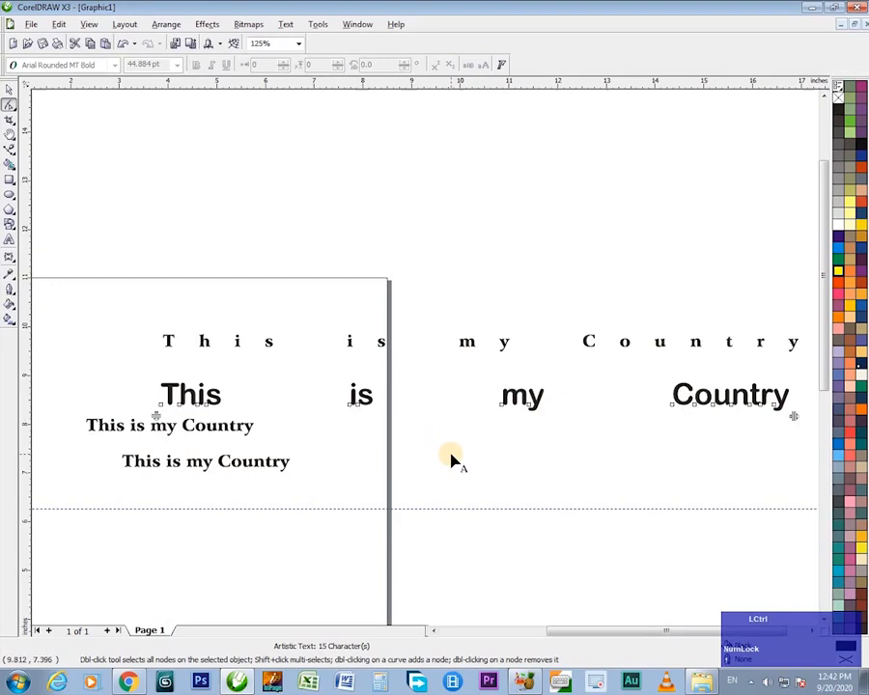
# - Undo the word spacing changes on the Arial Rounded MT Bold line
pyautogui.hotkey('ctrl', 'z')
pyautogui.hotkey('ctrl', 'z')
pyautogui.hotkey('ctrl', 'z')
pyautogui.hotkey('ctrl', 'z')
pyautogui.hotkey('ctrl', 'z')
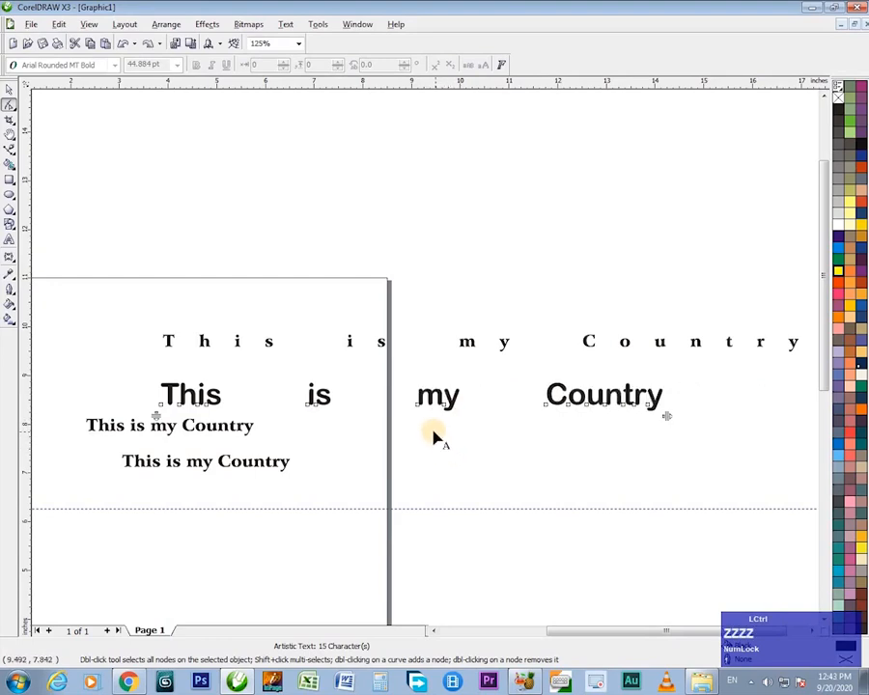
pyautogui.hotkey('ctrl', 'z')
pyautogui.hotkey('ctrl', 'z')
pyautogui.hotkey('ctrl', 'z')
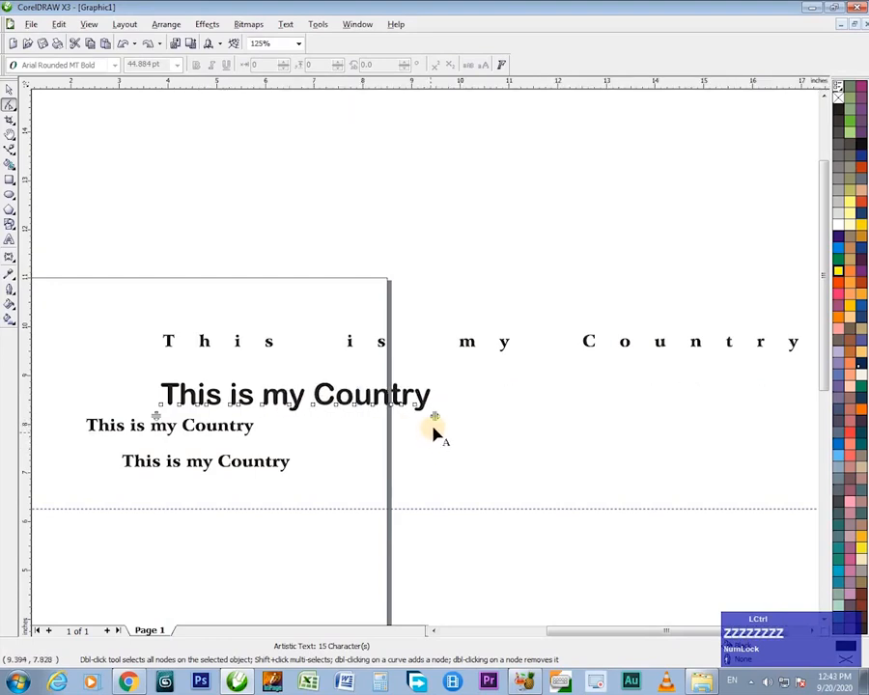
# - Spread the characters of the Arial Rounded MT Bold line with the Shape tool, and widen the gaps between its words
pyautogui.moveTo(436, 418); pyautogui.dragTo(610, 425)
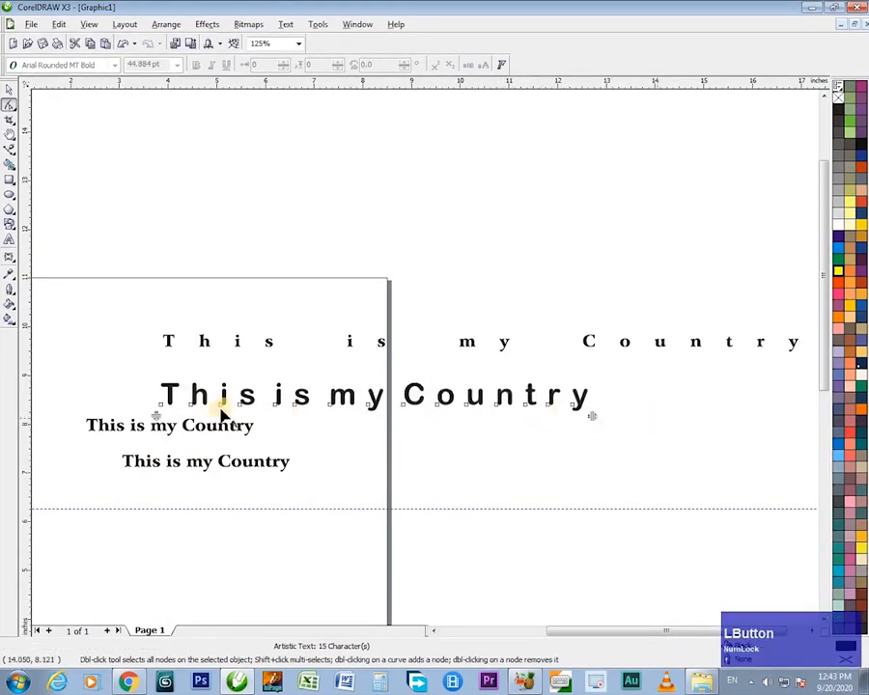
pyautogui.moveTo(589, 415); pyautogui.dragTo(718, 431)
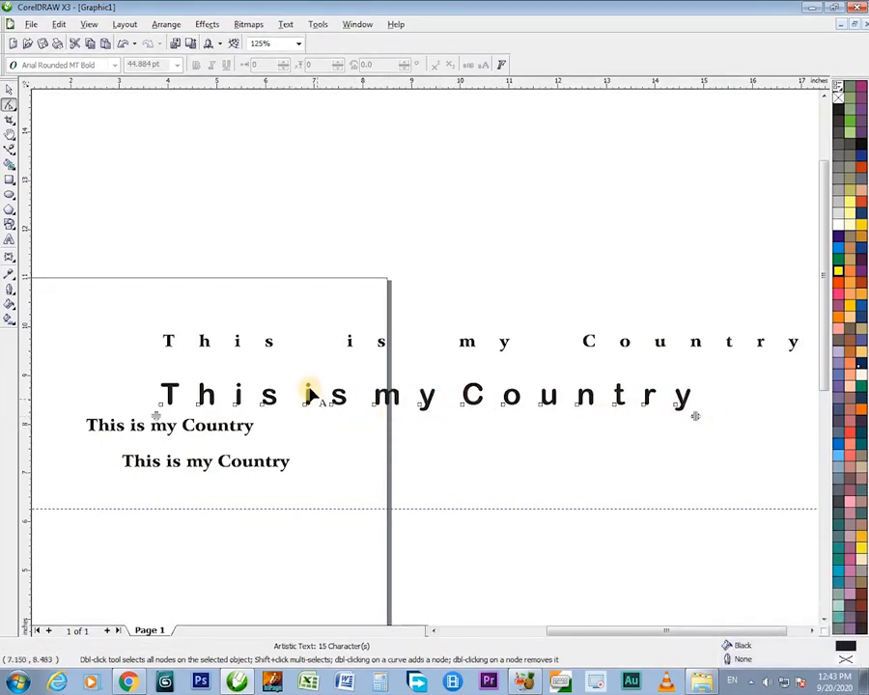
pyautogui.press('shift')
pyautogui.moveTo(695, 415); pyautogui.dragTo(772, 429)
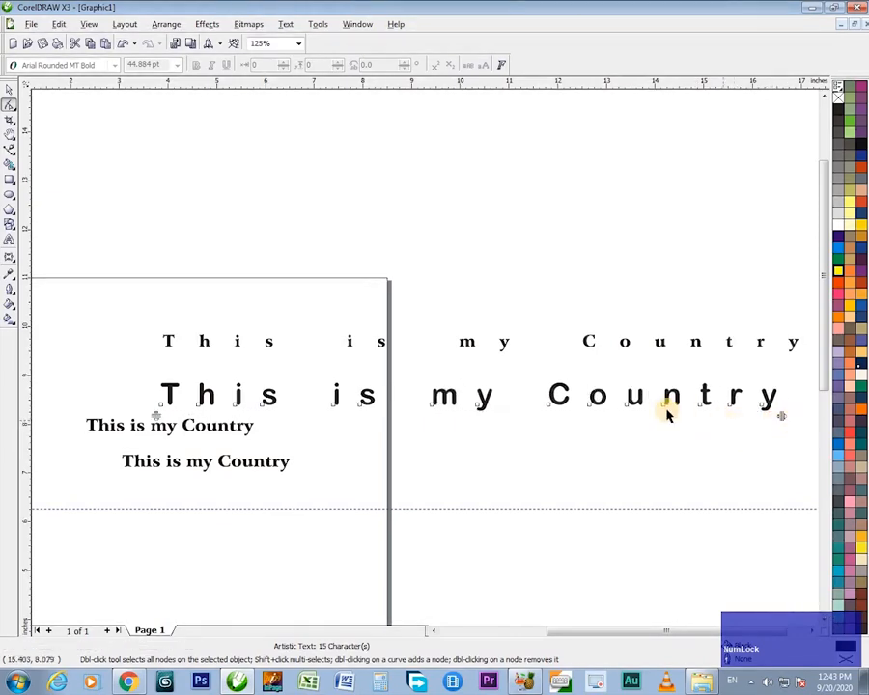
pyautogui.press('space')
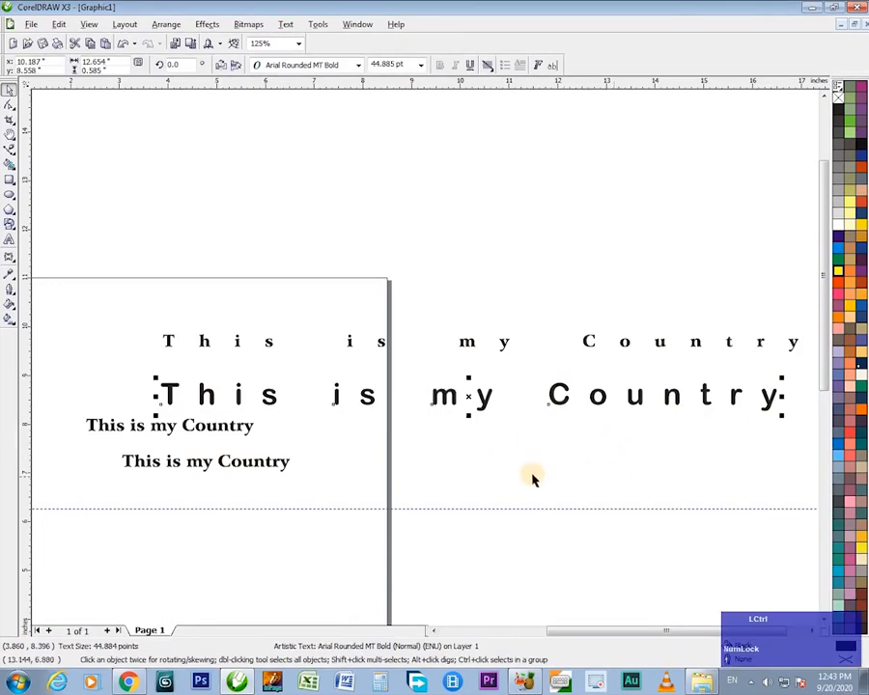
# - Undo the character and word spacing changes on the Arial Rounded MT Bold line
pyautogui.hotkey('ctrl', 'z')
pyautogui.hotkey('ctrl', 'z')
pyautogui.hotkey('ctrl', 'z')
pyautogui.hotkey('ctrl', 'z')
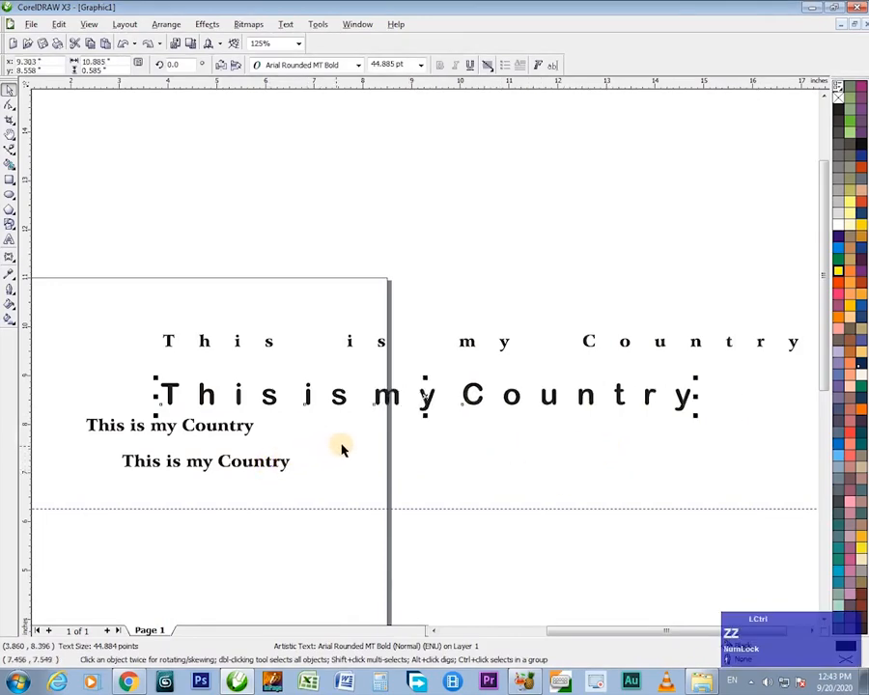
pyautogui.hotkey('ctrl', 'z')
pyautogui.hotkey('ctrl', 'z')
# - Shift the letter m of the Arial Rounded MT Bold line with the Shape tool, about -13 horizontally and -3 vertically
pyautogui.press('z')
pyautogui.moveTo(154, 349); pyautogui.dragTo(421, 469)
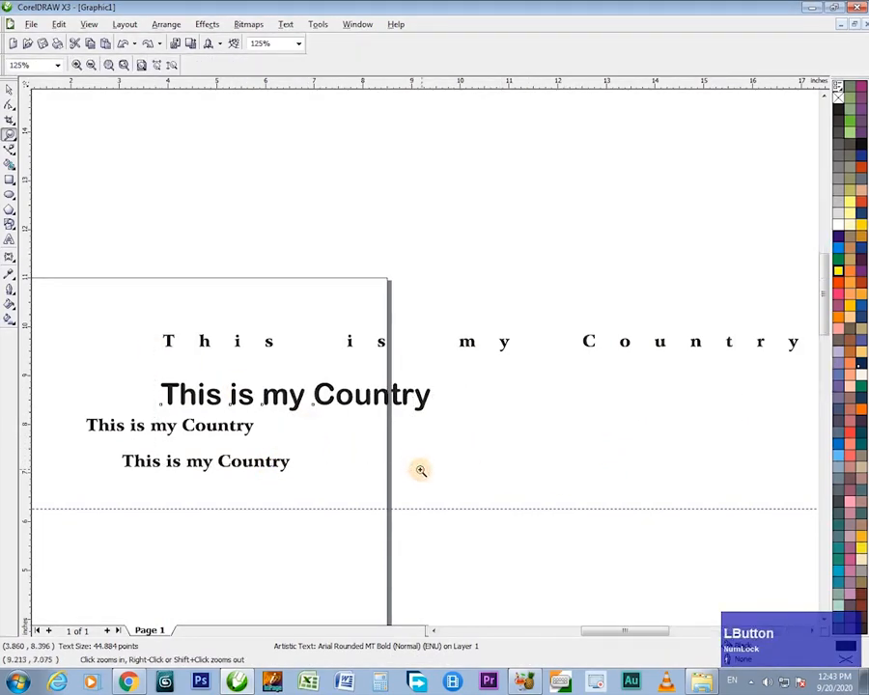
pyautogui.press('s')
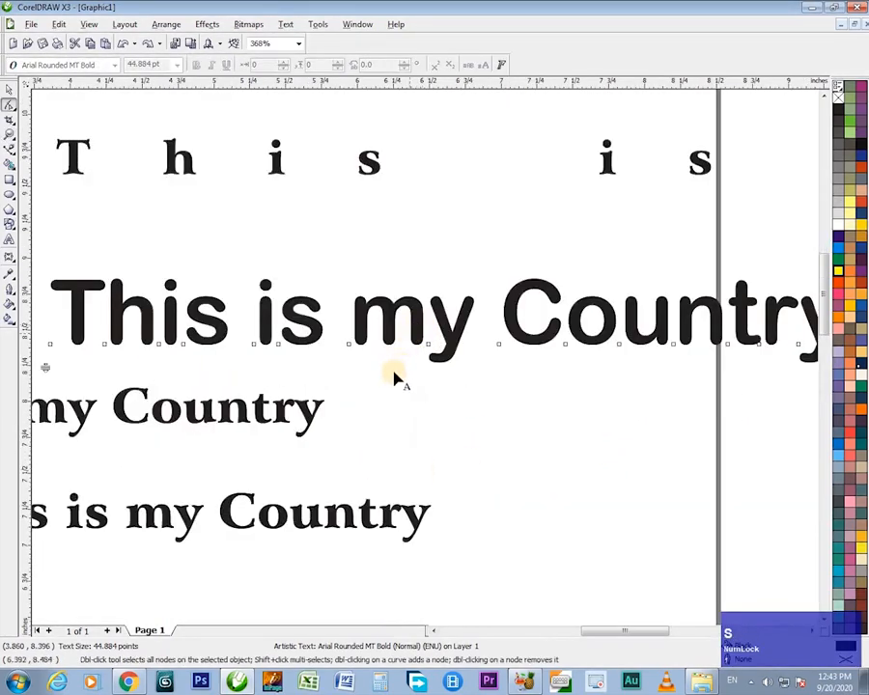
pyautogui.click(350, 347)
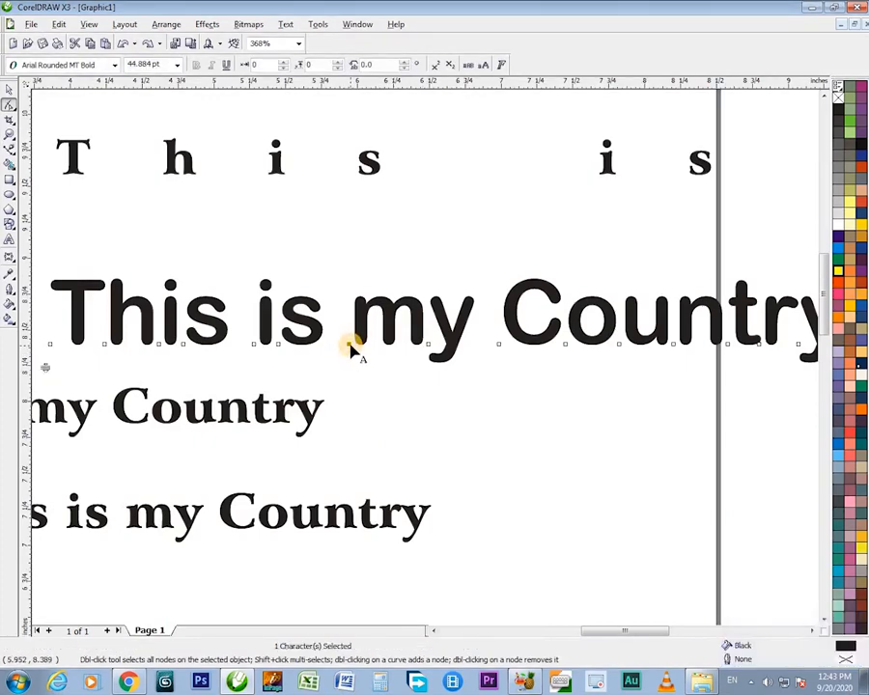
pyautogui.press('ctrl')
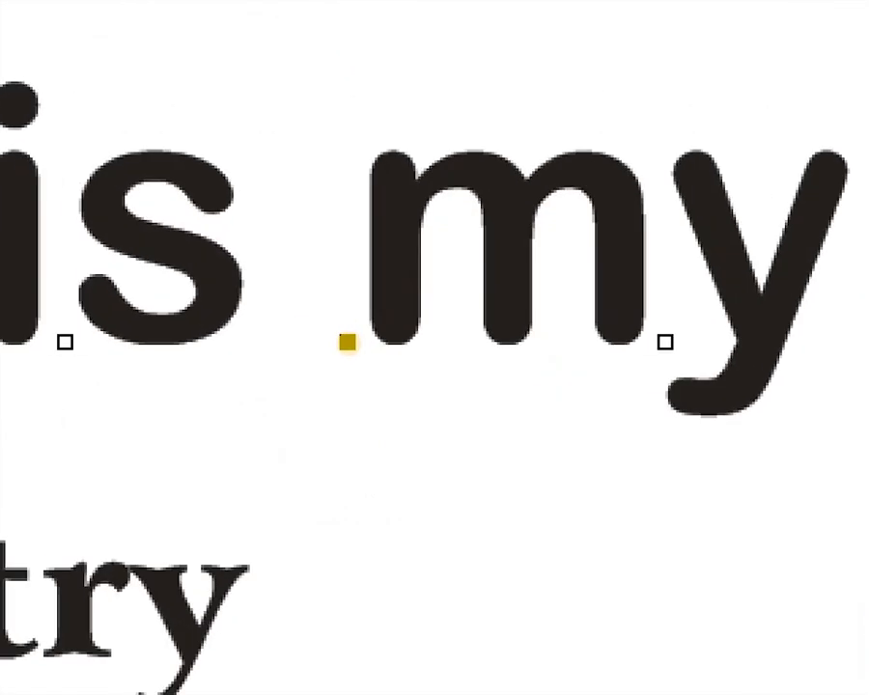
pyautogui.press('Escape')
pyautogui.click(361, 369)
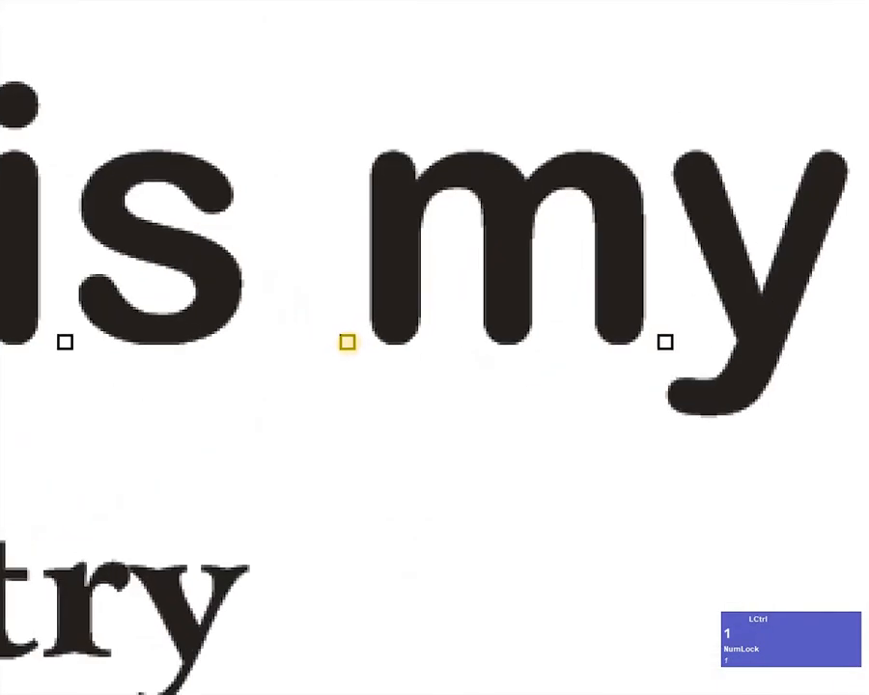
pyautogui.press('Escape')
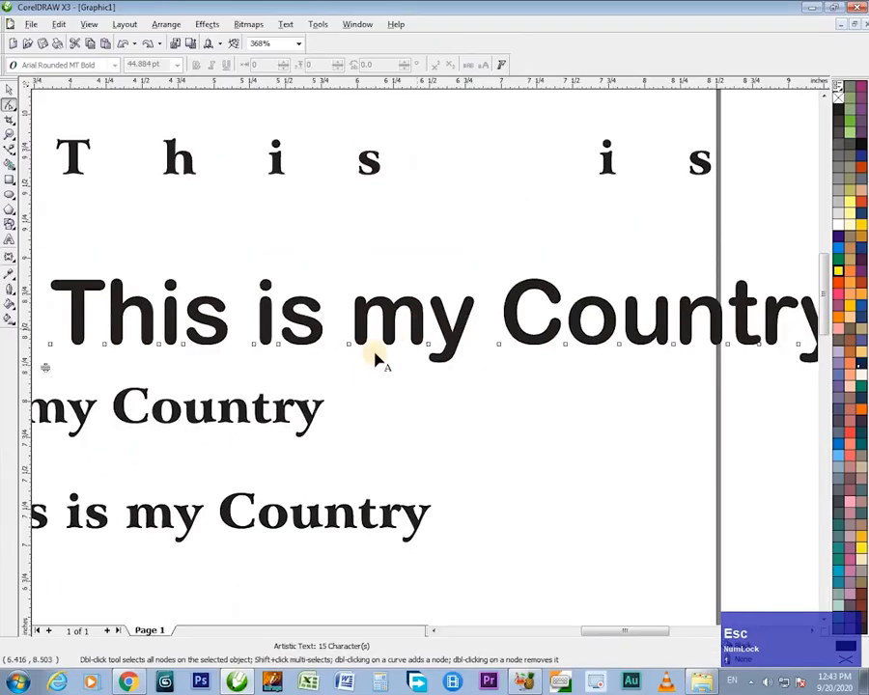
pyautogui.moveTo(349, 346); pyautogui.dragTo(332, 371)
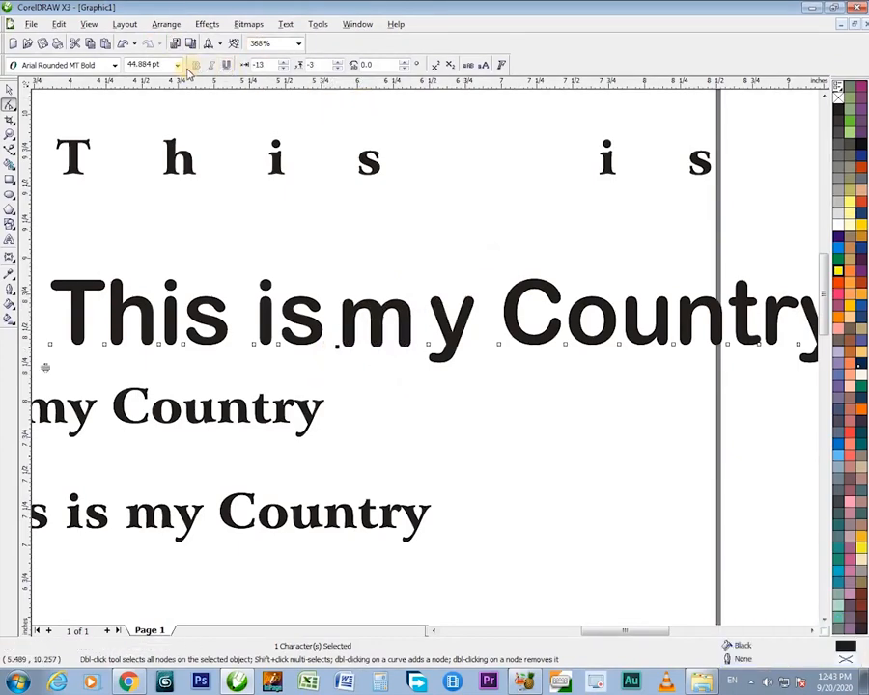
# - Try sizes of 100 pt and 9 pt on the selected letter m, and settle on 14 pt
pyautogui.click(177, 64)
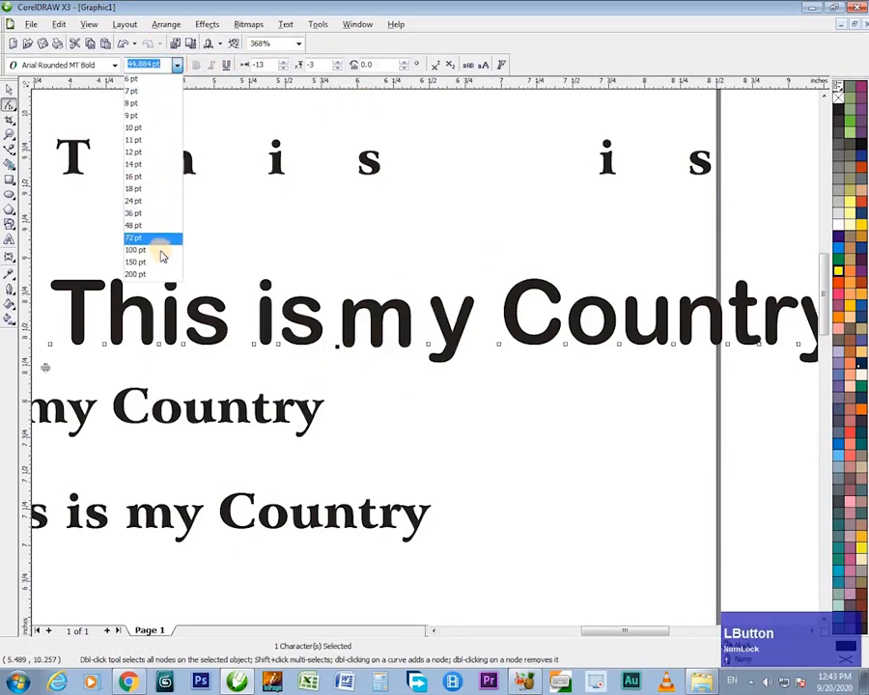
pyautogui.click(160, 253)
pyautogui.click(178, 65)
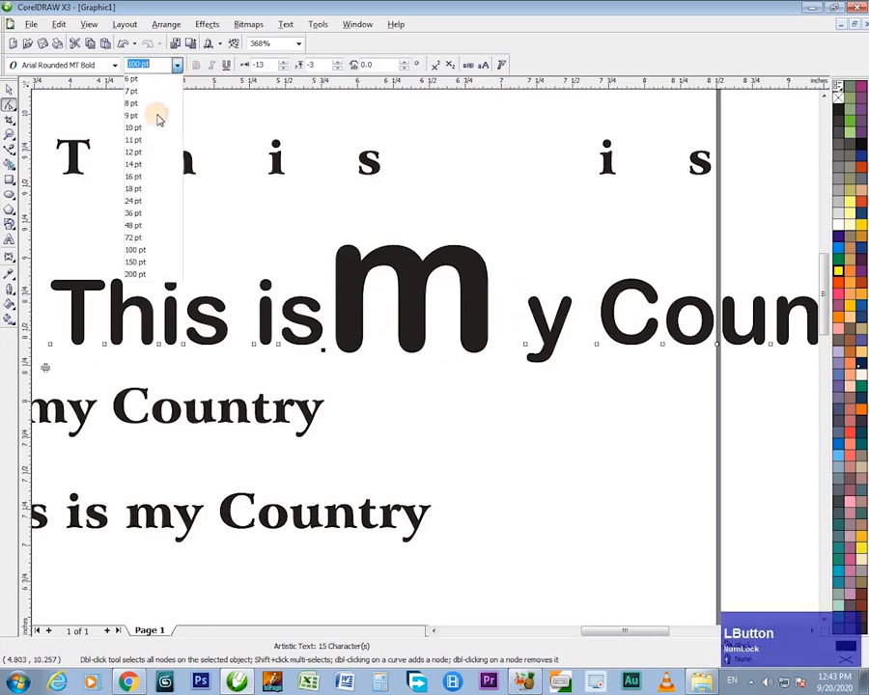
pyautogui.click(160, 116)
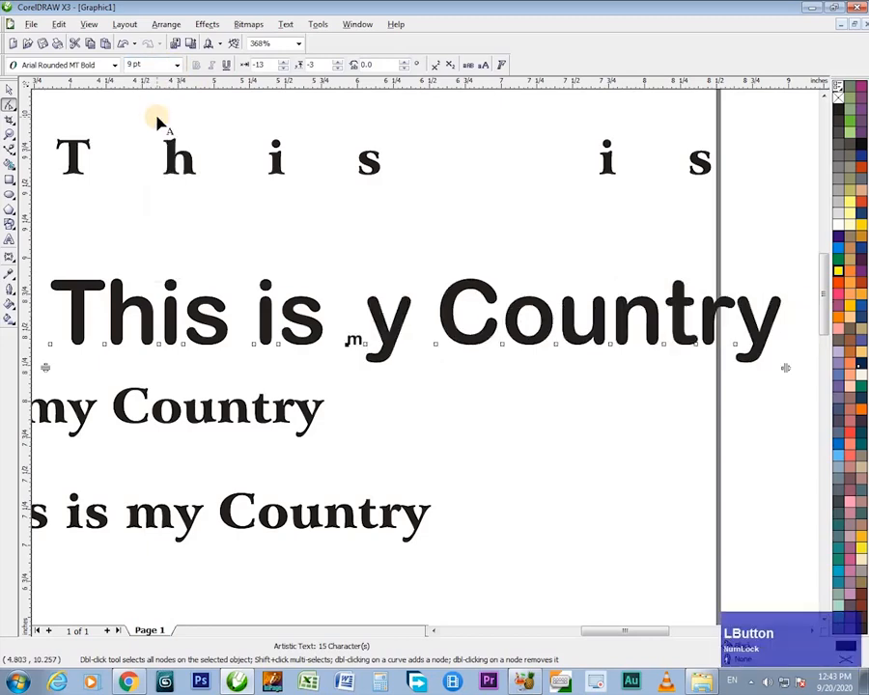
pyautogui.click(178, 65)
pyautogui.click(169, 164)
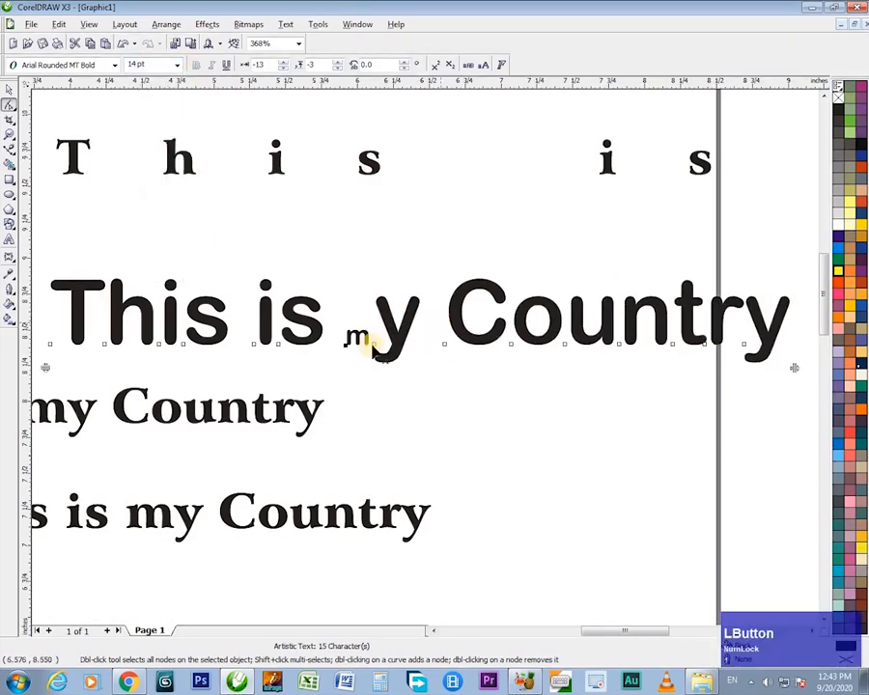
# - Raise the small letter m so it sits just above the y, and return to the Pick tool
pyautogui.moveTo(344, 348); pyautogui.dragTo(450, 304)
pyautogui.press('h')
pyautogui.press('space')
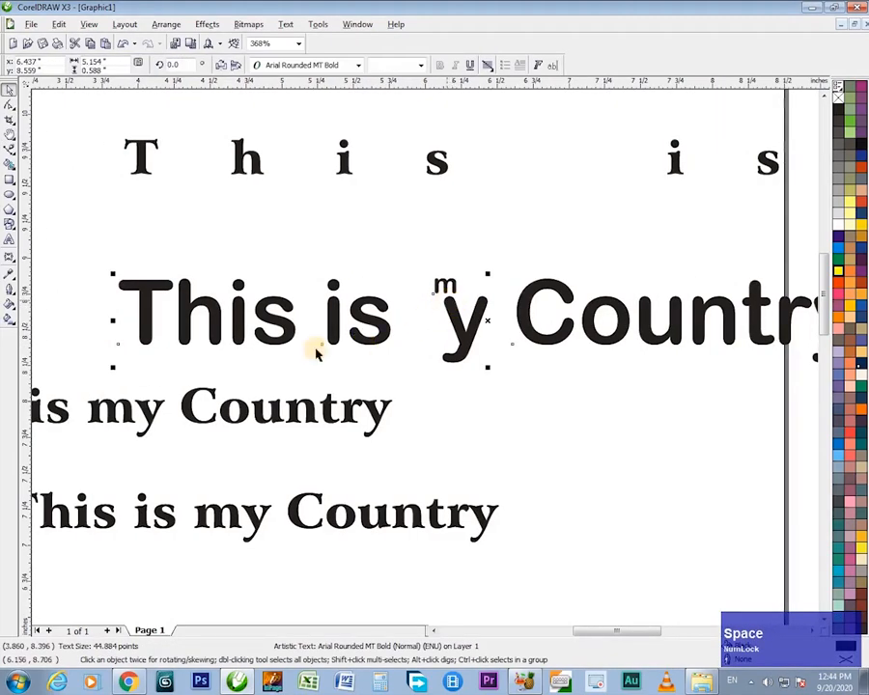
# - Move the Arial Rounded MT Bold line up and left, and move both lower "This is my Country" lines farther down
pyautogui.moveTo(296, 343); pyautogui.dragTo(266, 298)
pyautogui.click(400, 372)
pyautogui.press('F3')
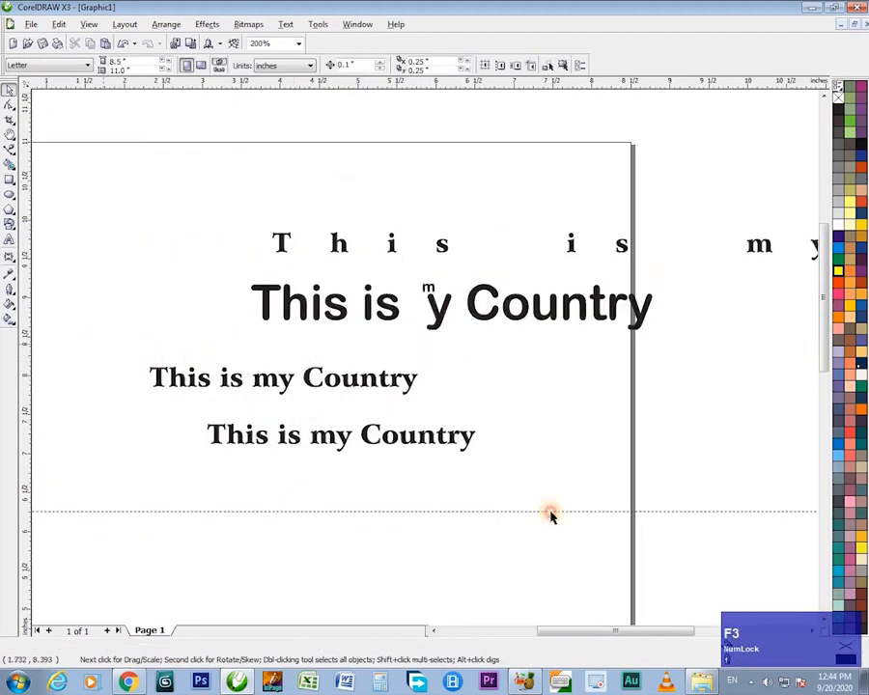
pyautogui.moveTo(551, 513); pyautogui.dragTo(549, 512)
pyautogui.moveTo(367, 381); pyautogui.dragTo(367, 481)
# - Move the Arial Rounded MT Bold line around as a single object, placing it slightly lower than before
pyautogui.press('z')
pyautogui.click(421, 285)
pyautogui.press('space')
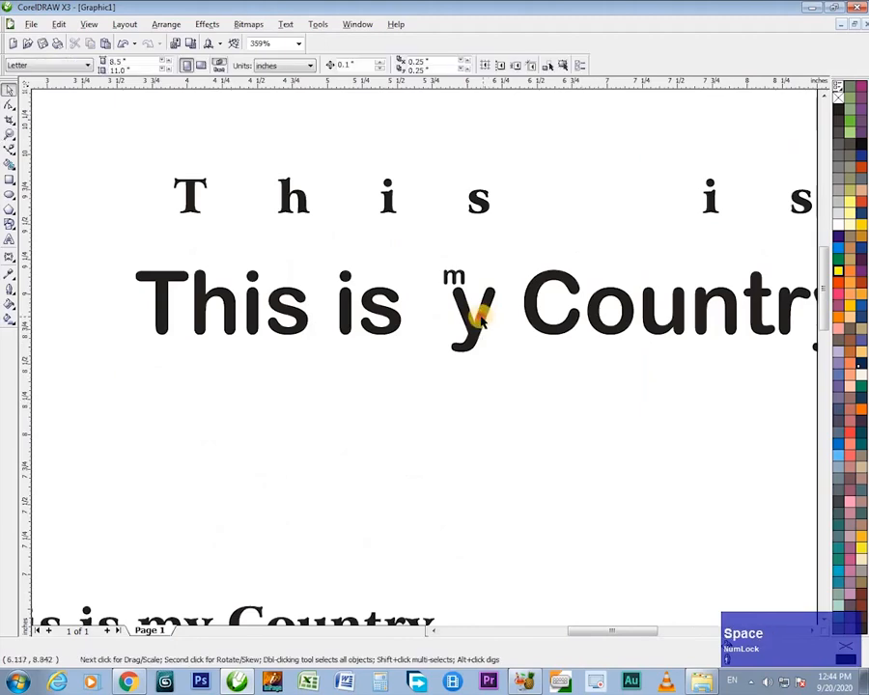
pyautogui.click(467, 313)
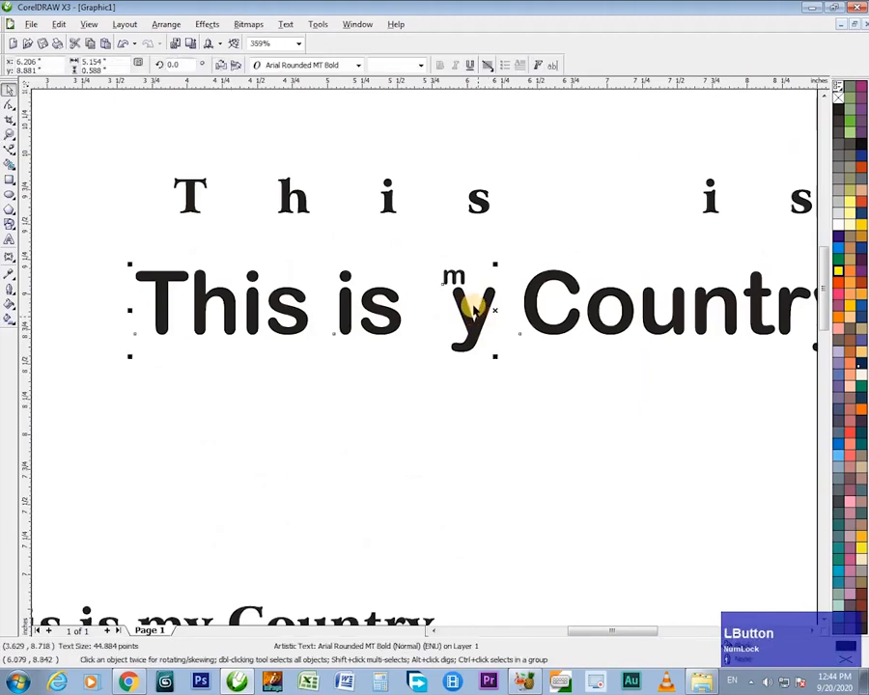
pyautogui.click(305, 386)
pyautogui.moveTo(288, 324); pyautogui.dragTo(279, 425)
pyautogui.moveTo(279, 425); pyautogui.dragTo(305, 431)
pyautogui.click(323, 427)
pyautogui.moveTo(305, 432); pyautogui.dragTo(310, 303)
pyautogui.moveTo(303, 308); pyautogui.dragTo(295, 333)
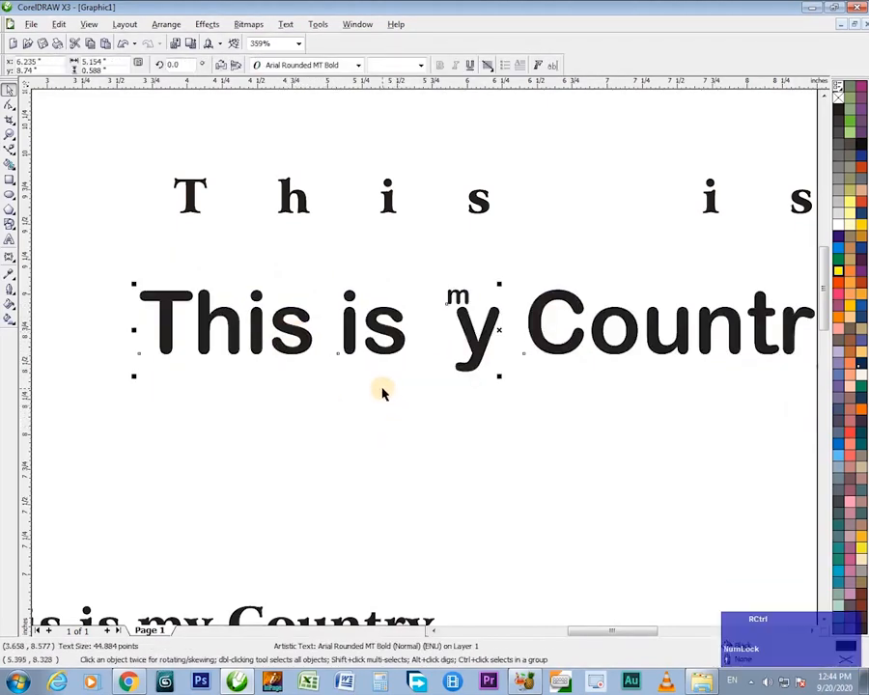
# - Break the Arial Rounded MT Bold line apart into words, and move "my" slightly down and "Country" slightly up
pyautogui.hotkey('ctrl', 'k')
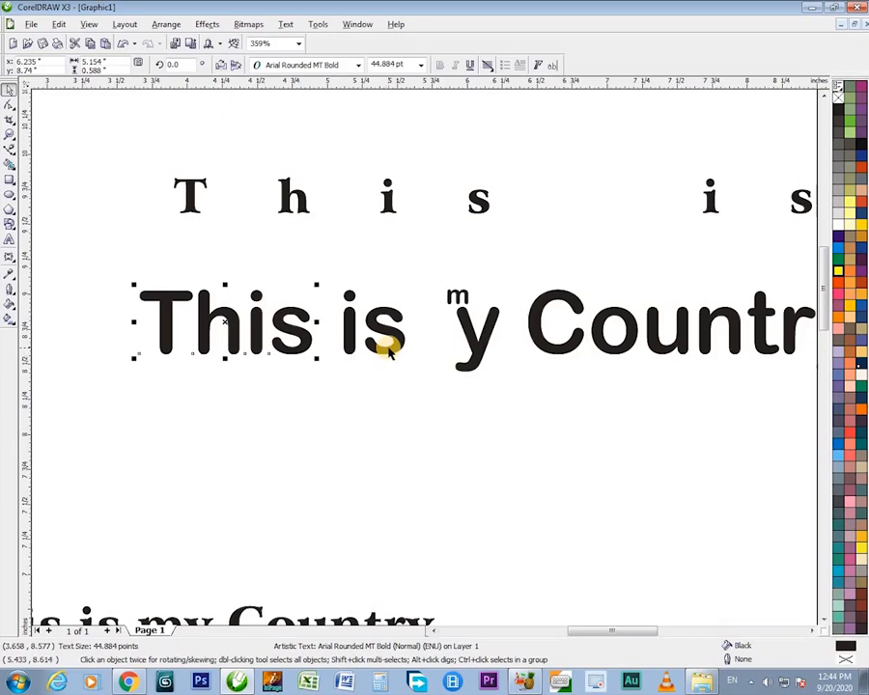
pyautogui.click(349, 320)
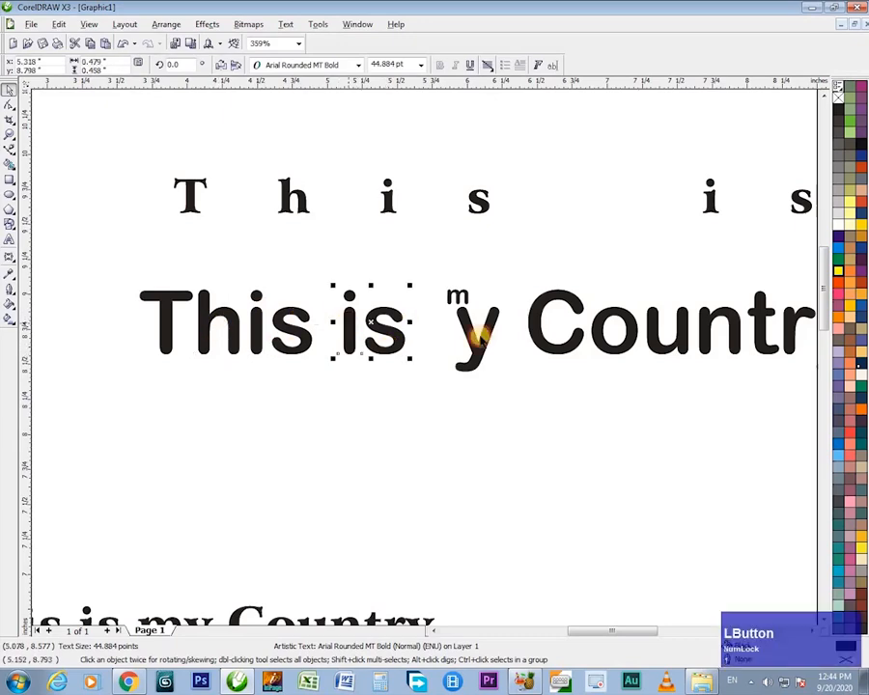
pyautogui.moveTo(476, 340); pyautogui.dragTo(486, 366)
pyautogui.moveTo(553, 350); pyautogui.dragTo(545, 324)
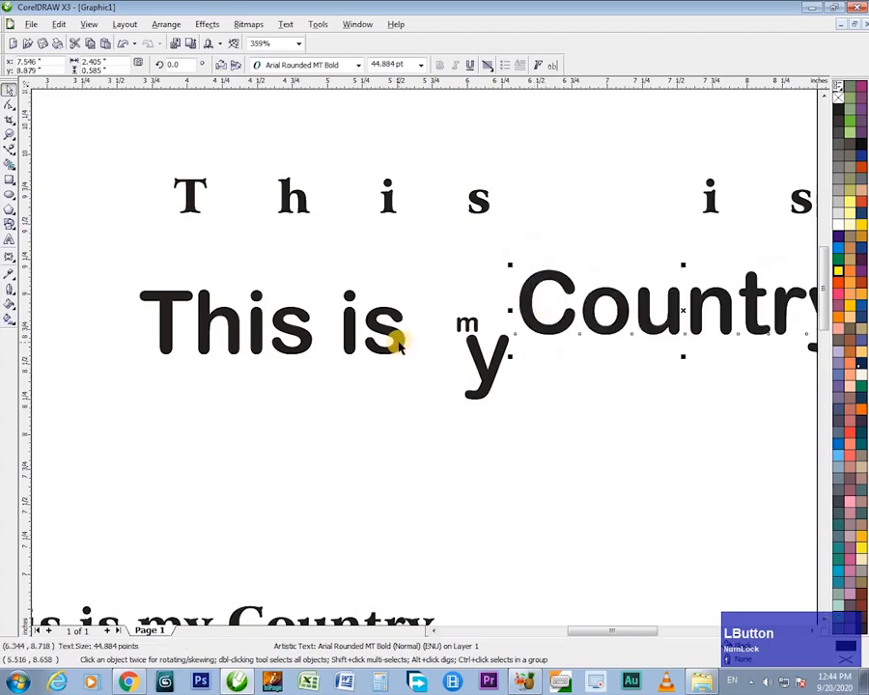
pyautogui.click(395, 339)
# - Break the word "This" apart into letters, and move the T up and left and the h down
pyautogui.click(300, 353)
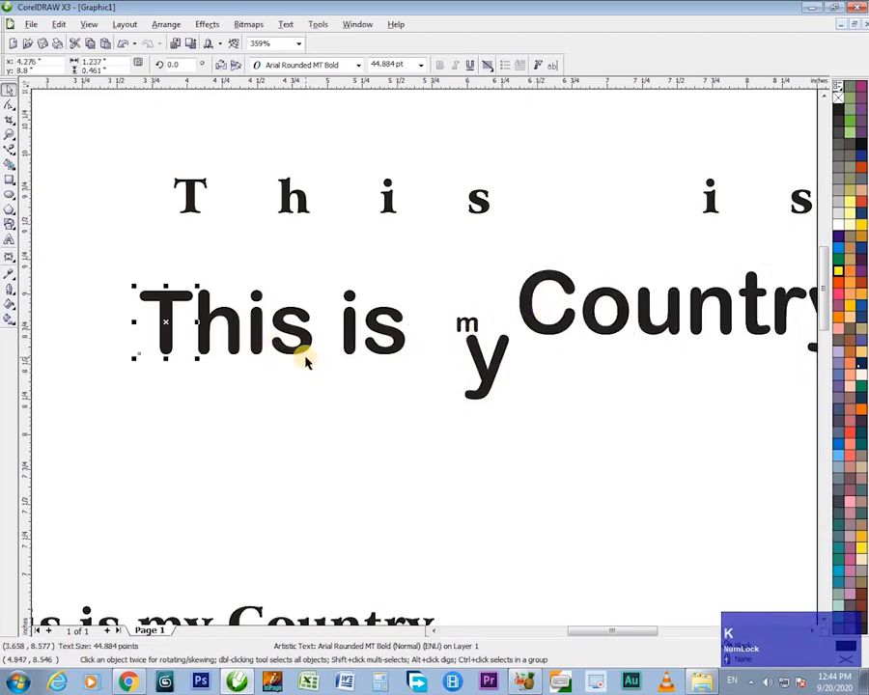
pyautogui.moveTo(209, 326); pyautogui.dragTo(99, 298)
pyautogui.moveTo(197, 355); pyautogui.dragTo(184, 410)
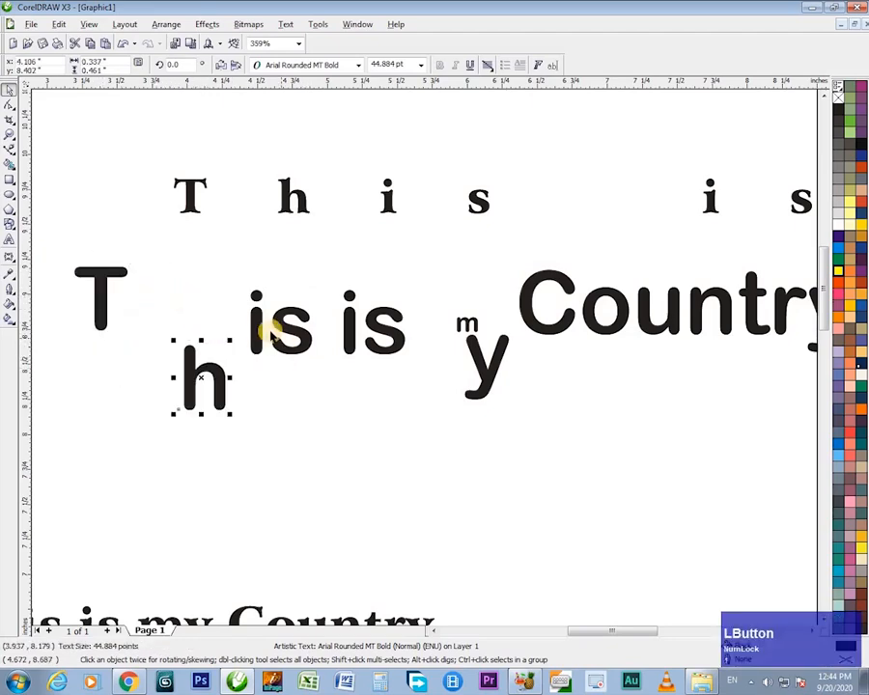
# - Stack the i and the h over the T, with the i filled brown, the T orange and the h green
pyautogui.moveTo(253, 329); pyautogui.dragTo(219, 344)
pyautogui.moveTo(219, 354); pyautogui.dragTo(108, 292)
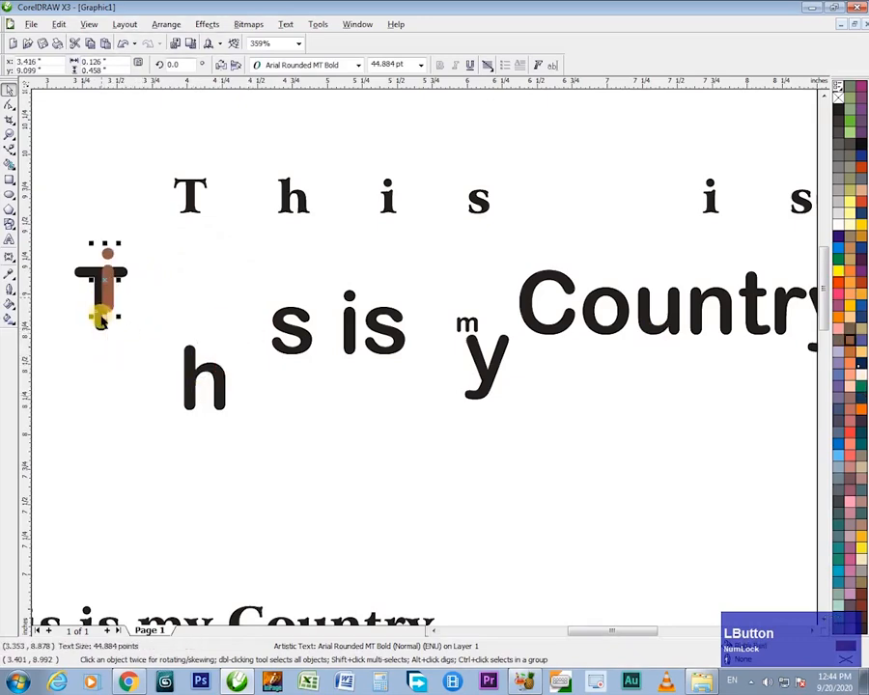
pyautogui.click(836, 307)
pyautogui.click(202, 379)
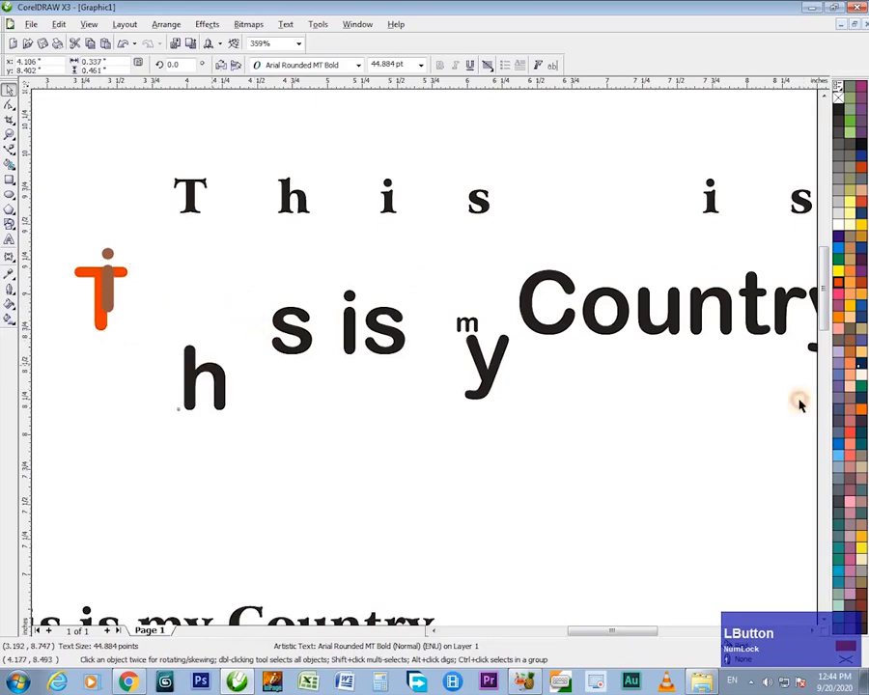
pyautogui.click(838, 259)
pyautogui.moveTo(207, 382); pyautogui.dragTo(120, 307)
pyautogui.press('a')
pyautogui.moveTo(371, 336); pyautogui.dragTo(321, 359)
pyautogui.press('space')
pyautogui.click(497, 349)
pyautogui.press('a')
pyautogui.moveTo(258, 382); pyautogui.dragTo(409, 386)
pyautogui.press('z')
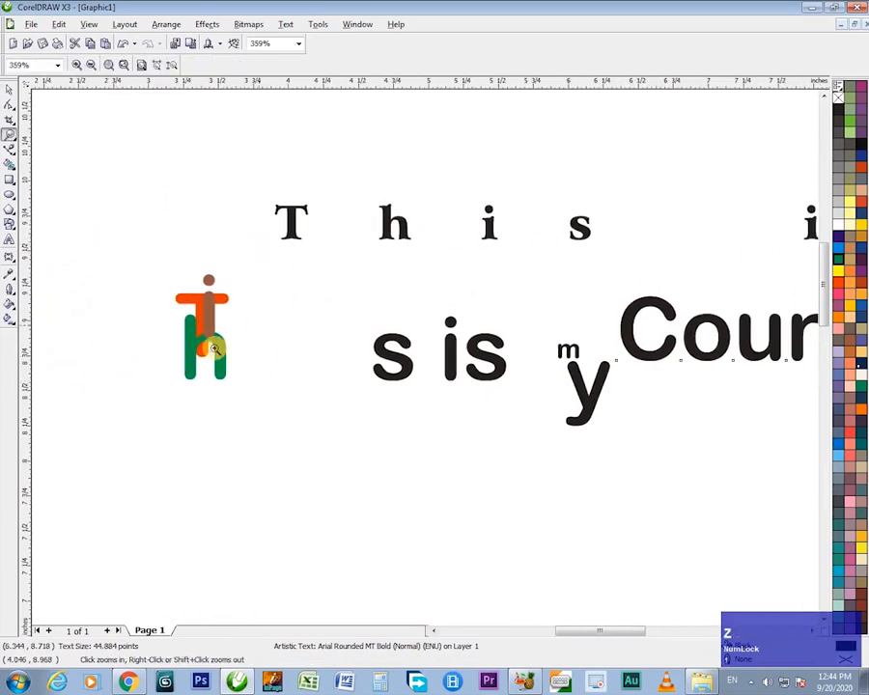
pyautogui.press('F3')
pyautogui.press('a')
pyautogui.moveTo(382, 346); pyautogui.dragTo(257, 311)
pyautogui.press('space')
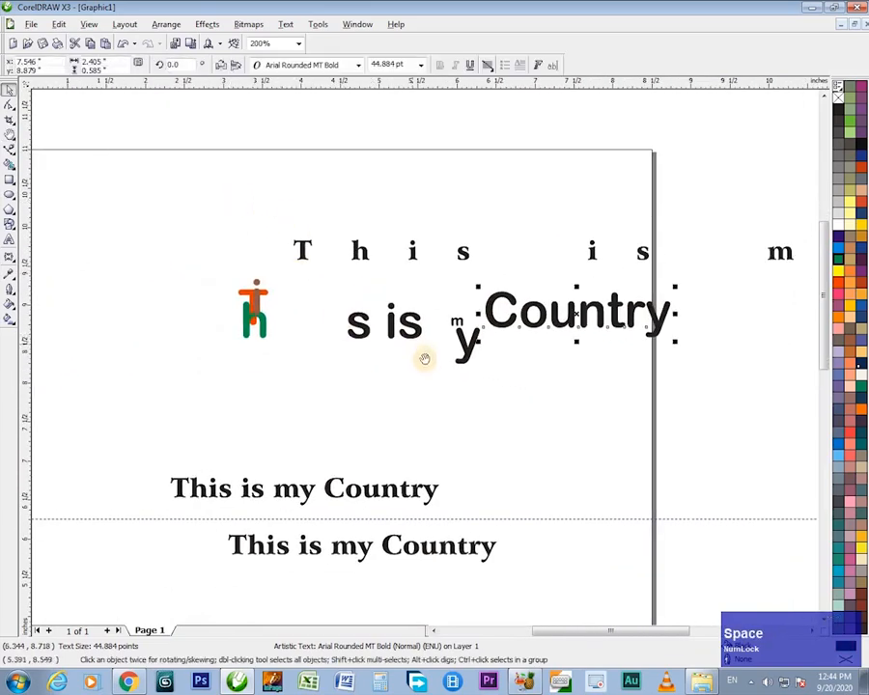
pyautogui.moveTo(424, 355); pyautogui.dragTo(336, 315)
pyautogui.press('F3')
pyautogui.moveTo(417, 332); pyautogui.dragTo(383, 307)
pyautogui.press('space')
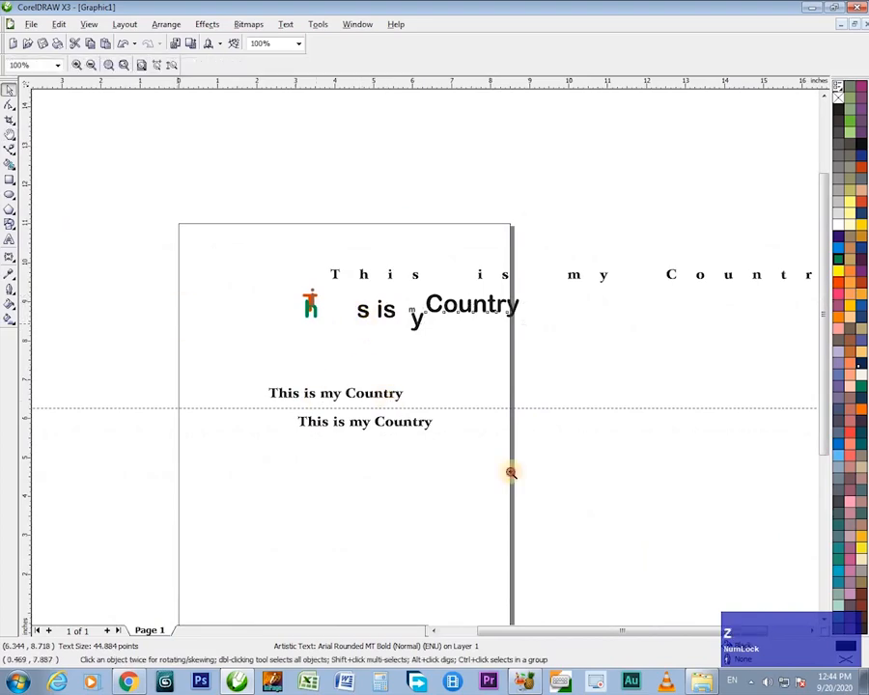
# - Add a second line reading "and I love it" to the upper of the two Arrus Blk BT lines
pyautogui.scroll(3, 313, 375)
pyautogui.moveTo(446, 405); pyautogui.dragTo(413, 341)
pyautogui.press('F8')
pyautogui.press('Return')
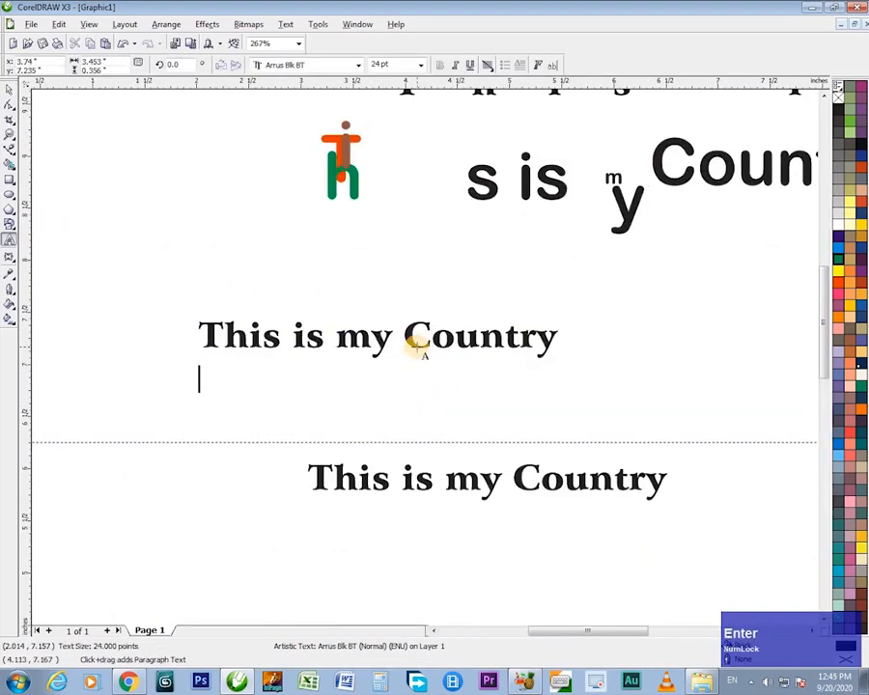
pyautogui.write('and I love it')
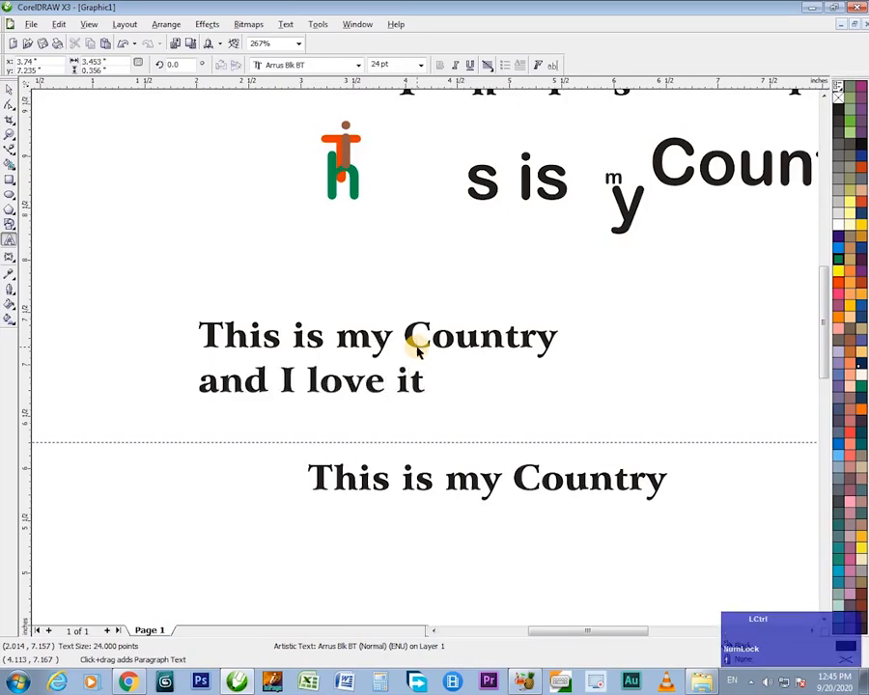
pyautogui.hotkey('ctrl', 'space')
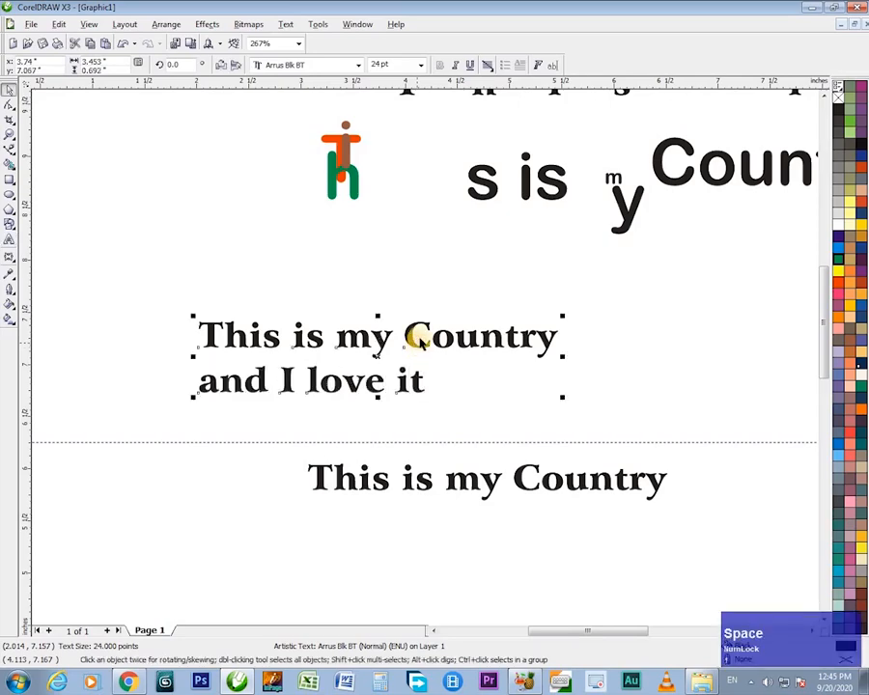
# - Try Center and Right alignment on the two-line Arrus Blk BT text
pyautogui.click(487, 66)
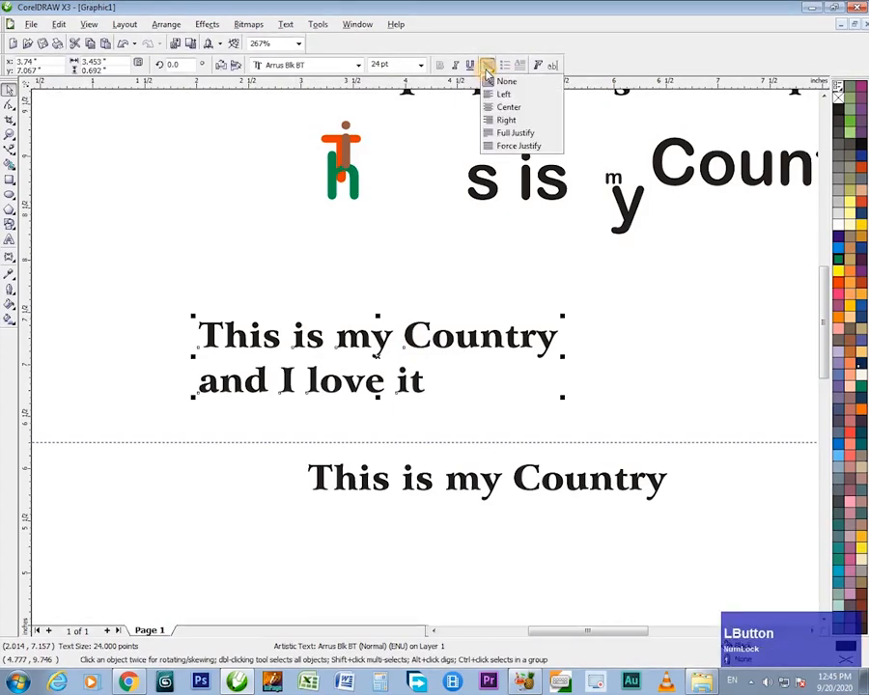
pyautogui.click(524, 113)
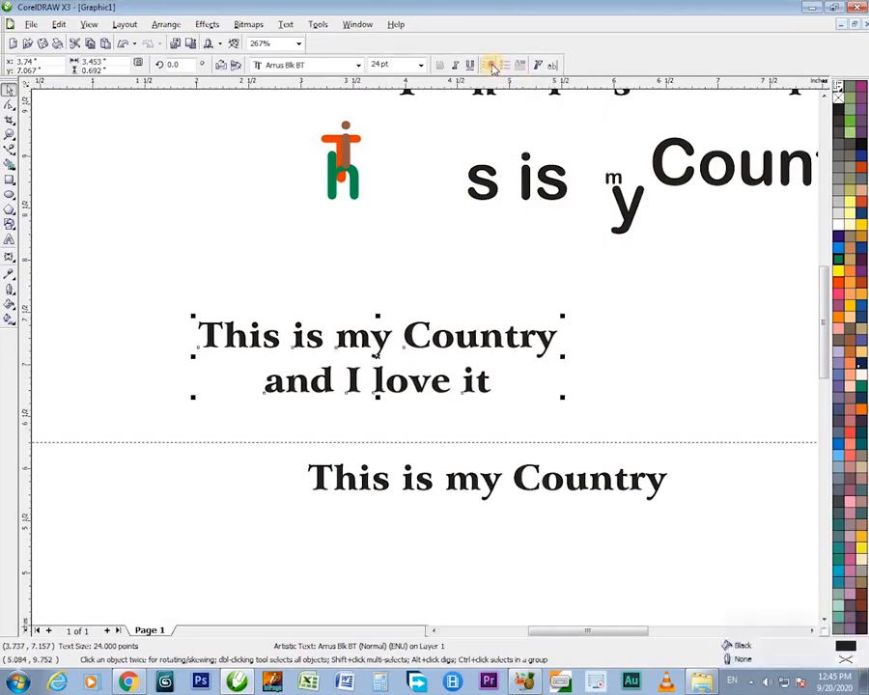
pyautogui.click(489, 64)
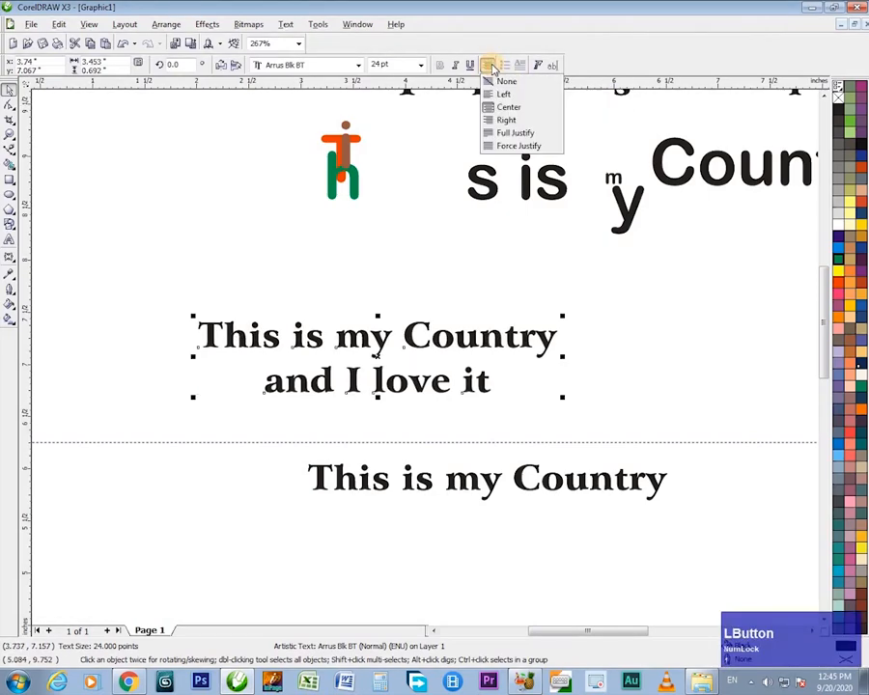
pyautogui.click(513, 121)
# - Try Full Justify on the two-line text, and set its alignment to Force Justify
pyautogui.click(487, 68)
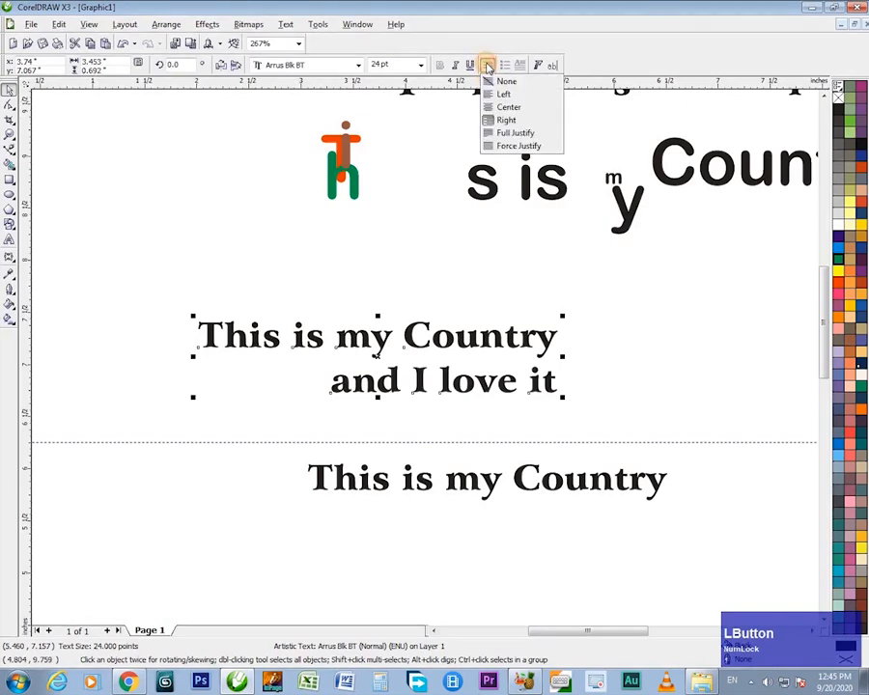
pyautogui.click(529, 132)
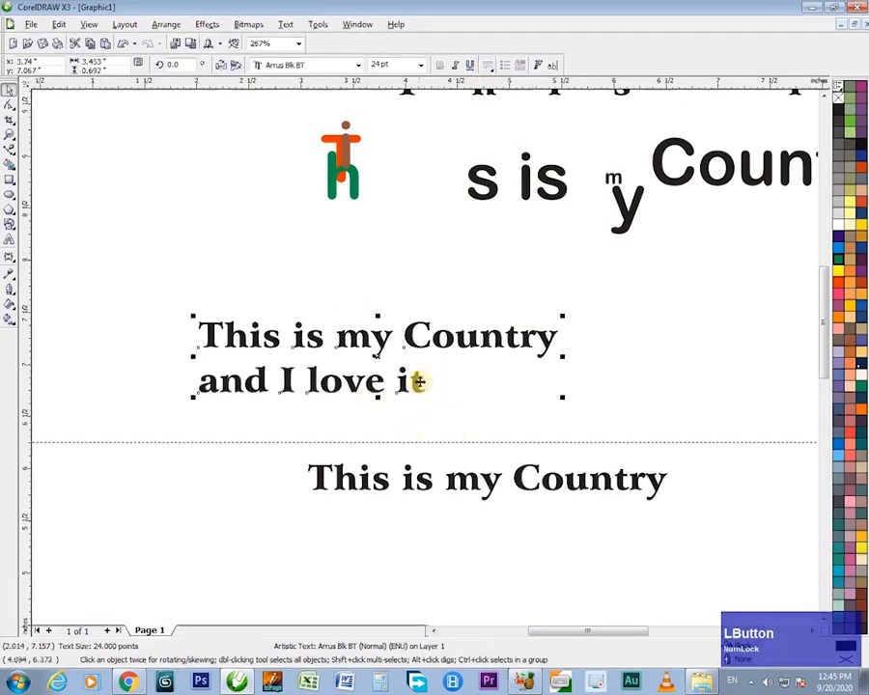
pyautogui.click(489, 68)
pyautogui.click(528, 144)
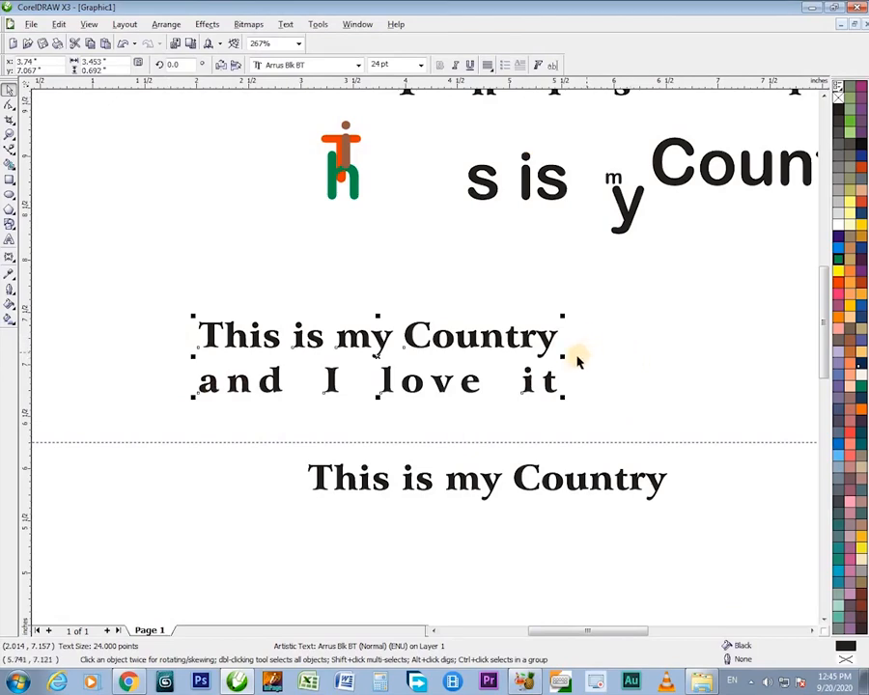
# - Undo the Force Justify alignment and move both Arrus Blk BT text objects below the horizontal guideline
pyautogui.hotkey('ctrl', 'z')
pyautogui.click(453, 301)
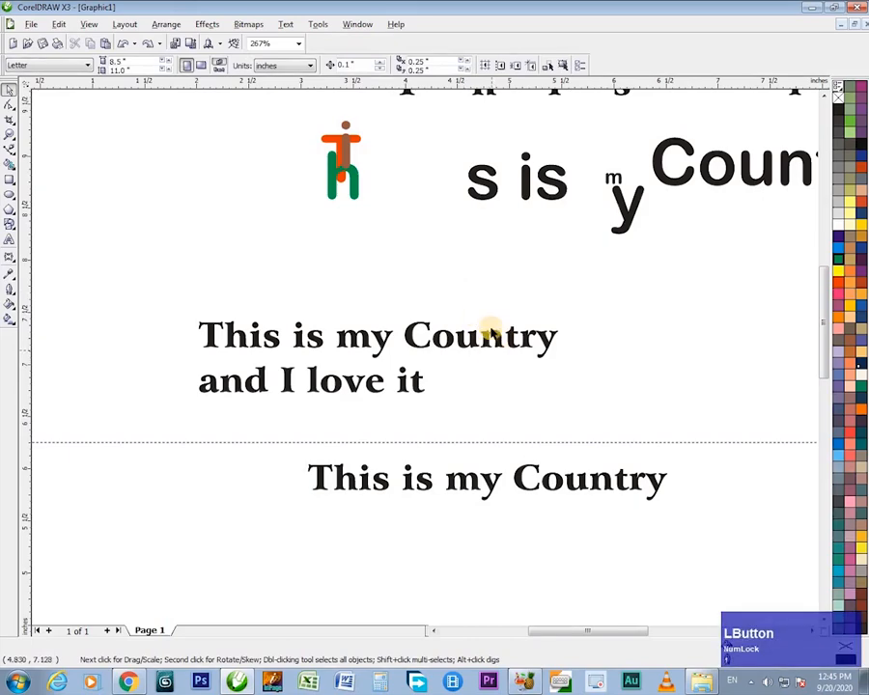
pyautogui.press('F3')
pyautogui.press('a')
pyautogui.moveTo(397, 389); pyautogui.dragTo(377, 248)
pyautogui.press('space')
pyautogui.moveTo(194, 198); pyautogui.dragTo(570, 361)
pyautogui.moveTo(399, 226); pyautogui.dragTo(386, 329)
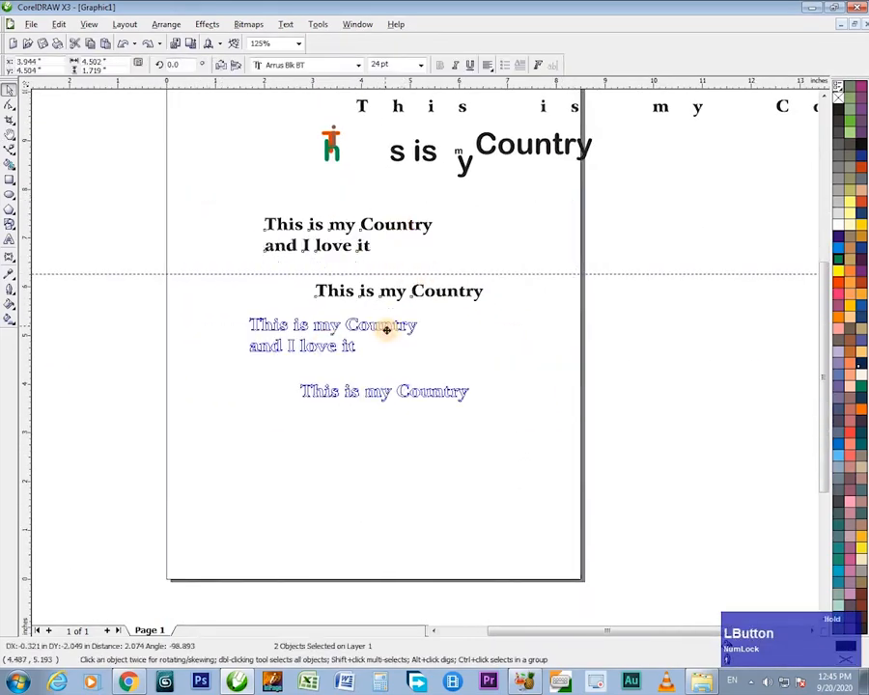
pyautogui.press('h')
pyautogui.moveTo(289, 257); pyautogui.dragTo(290, 313)
pyautogui.press('space')
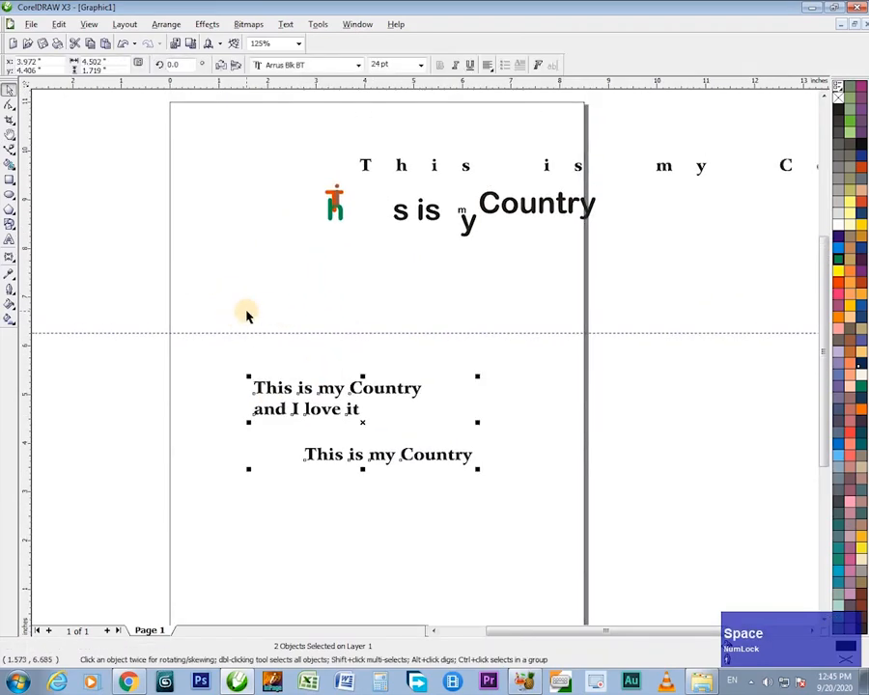
# - Draw a circle about 2.4 inches in diameter overlapping the two-line text with the Ellipse tool
pyautogui.click(11, 196)
pyautogui.click(12, 211)
pyautogui.click(12, 197)
pyautogui.click(36, 202)
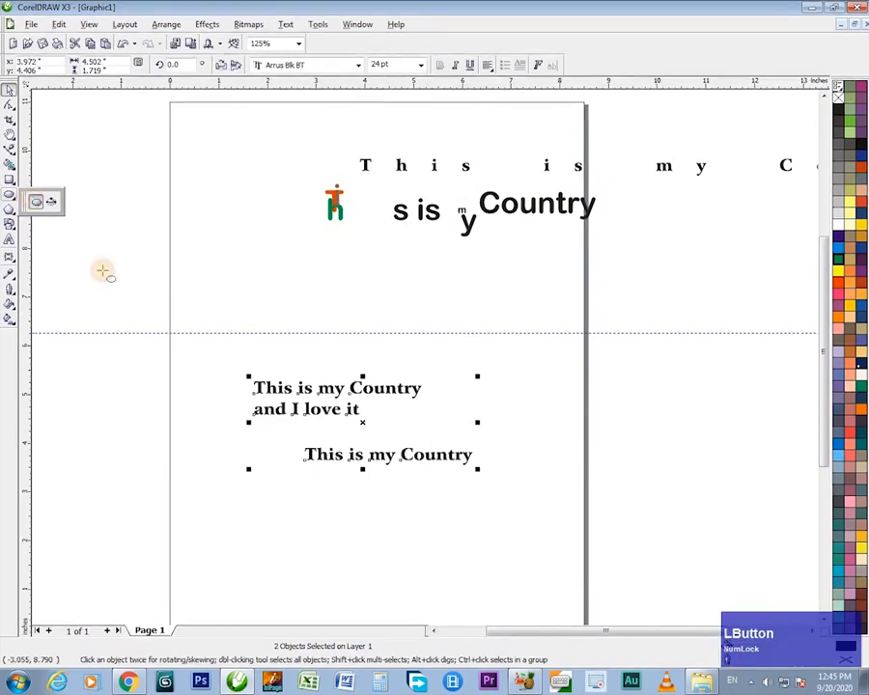
pyautogui.moveTo(249, 300); pyautogui.dragTo(294, 450)
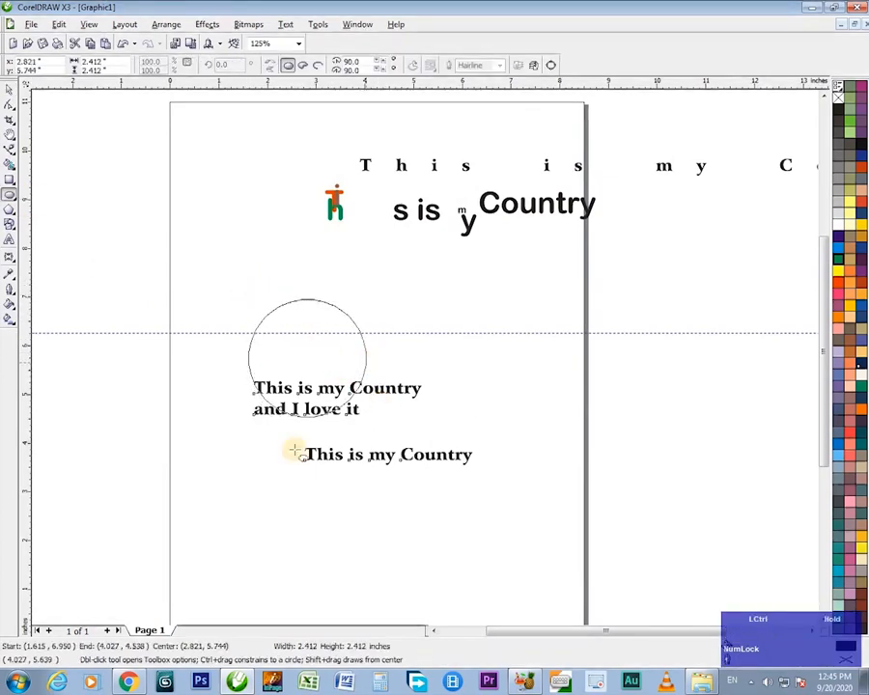
# - Draw a three-node wavy Bezier curve about 5.56 inches wide and 1.08 inches high below the text
pyautogui.press('F5')
pyautogui.click(206, 534)
pyautogui.moveTo(306, 542); pyautogui.dragTo(340, 595)
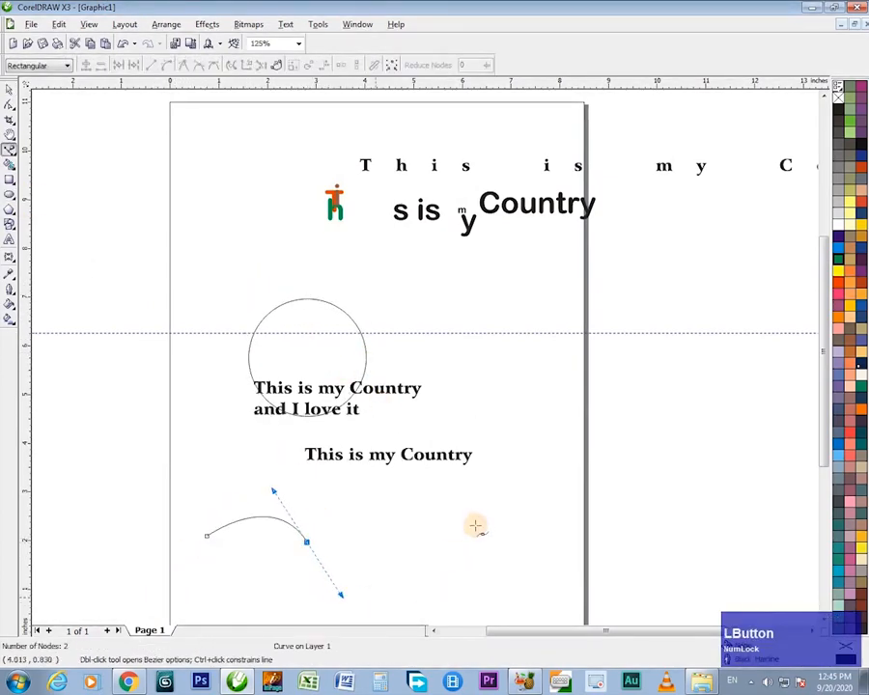
pyautogui.moveTo(475, 525); pyautogui.dragTo(515, 482)
pyautogui.press('space')
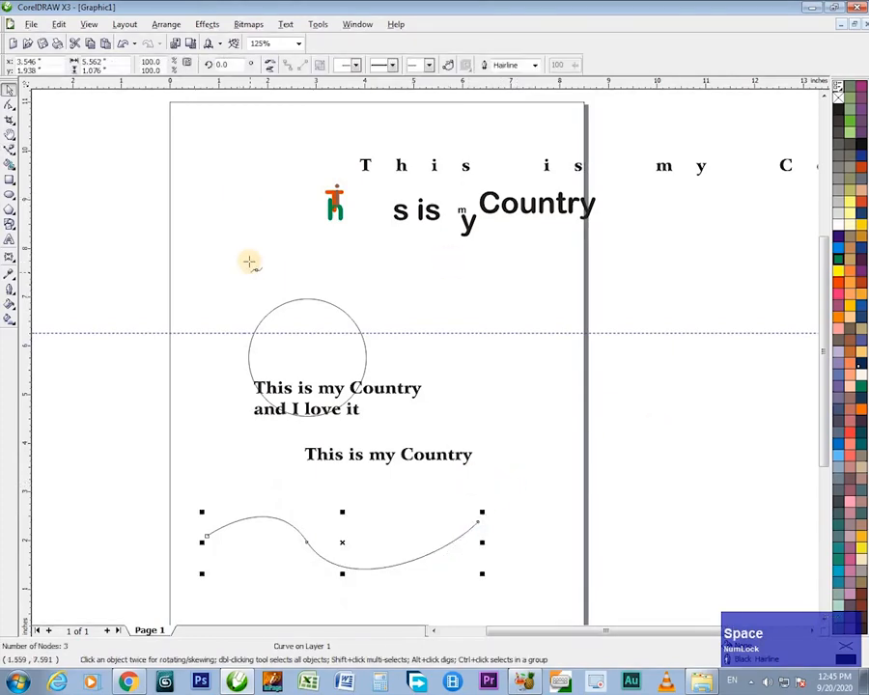
# - Draw an open two-segment angled line that passes above the circle and descends beside the text
pyautogui.press('space')
pyautogui.click(242, 255)
pyautogui.click(442, 311)
pyautogui.click(504, 483)
pyautogui.press('space')
# - Draw a straight horizontal line near the wavy curve and pull its end node down so the line slopes
pyautogui.press('space')
pyautogui.click(304, 508)
pyautogui.keyDown('ctrl'); pyautogui.click(628, 536); pyautogui.keyUp('ctrl')
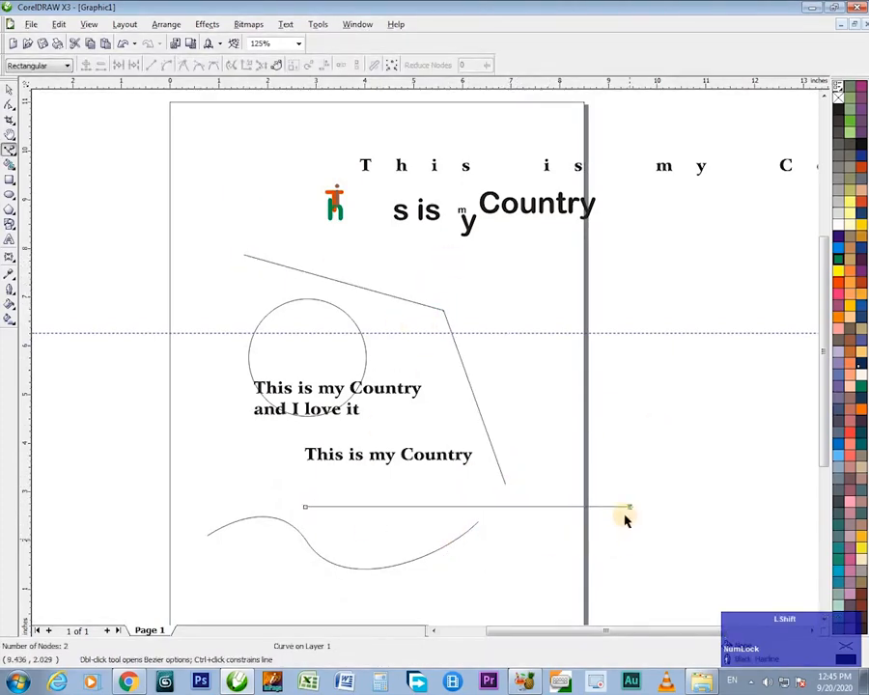
pyautogui.press('a')
pyautogui.moveTo(588, 524); pyautogui.dragTo(482, 594)
pyautogui.press('space')
pyautogui.press('F10')
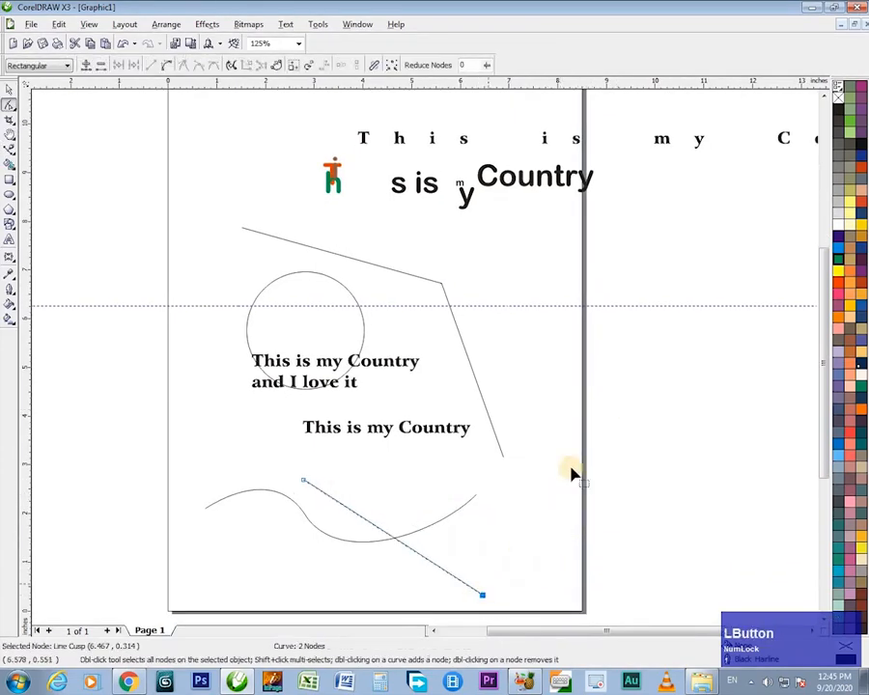
# - Move the wavy curve and the two-line text up to the upper part of the page
pyautogui.press('space')
pyautogui.moveTo(420, 523)
pyautogui.mouseDown()
pyautogui.moveTo(455, 452)
pyautogui.moveTo(307, 209)
pyautogui.mouseUp()
pyautogui.press('h')
pyautogui.moveTo(338, 322); pyautogui.dragTo(397, 352)
pyautogui.press('space')
pyautogui.moveTo(440, 402); pyautogui.dragTo(181, 144)
# - Join the two-line text into a single line reading "This is my Country and I love it"
pyautogui.press('h')
pyautogui.moveTo(318, 266); pyautogui.dragTo(367, 329)
pyautogui.press('space')
pyautogui.press('F8')
pyautogui.press('Up')
pyautogui.press('End')
pyautogui.press('Delete')
pyautogui.hotkey('ctrl', 'space')
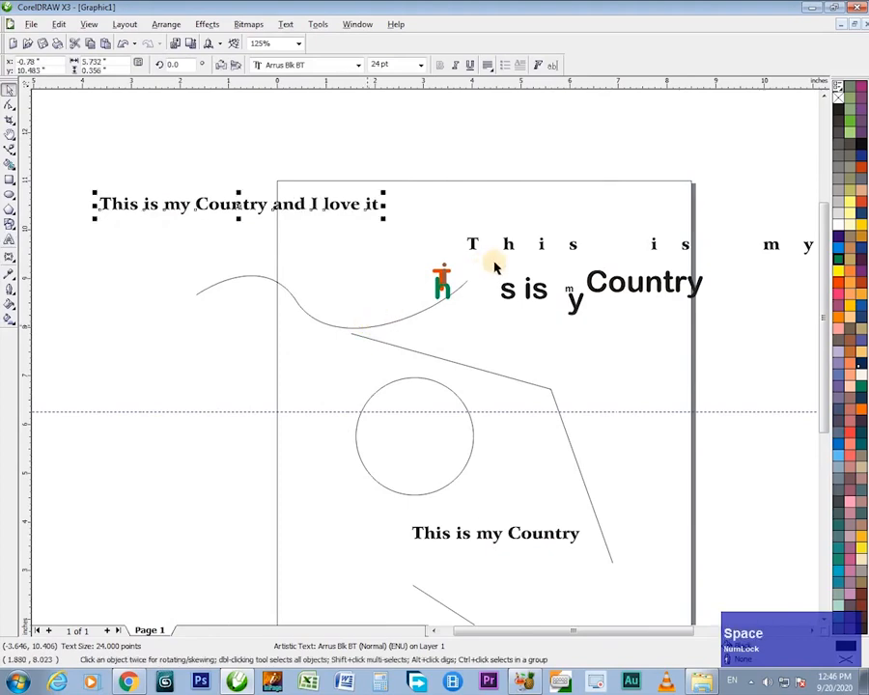
# - Delete the old widely spaced and coloured sample texts, and move the wavy curve and angled line into the cleared area
pyautogui.moveTo(419, 190); pyautogui.dragTo(717, 313)
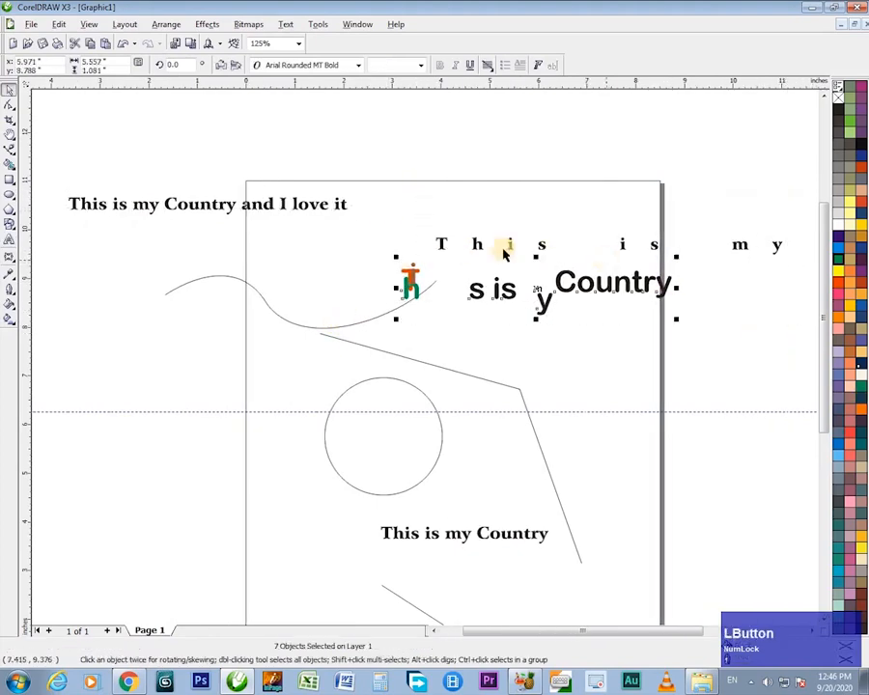
pyautogui.press('Delete')
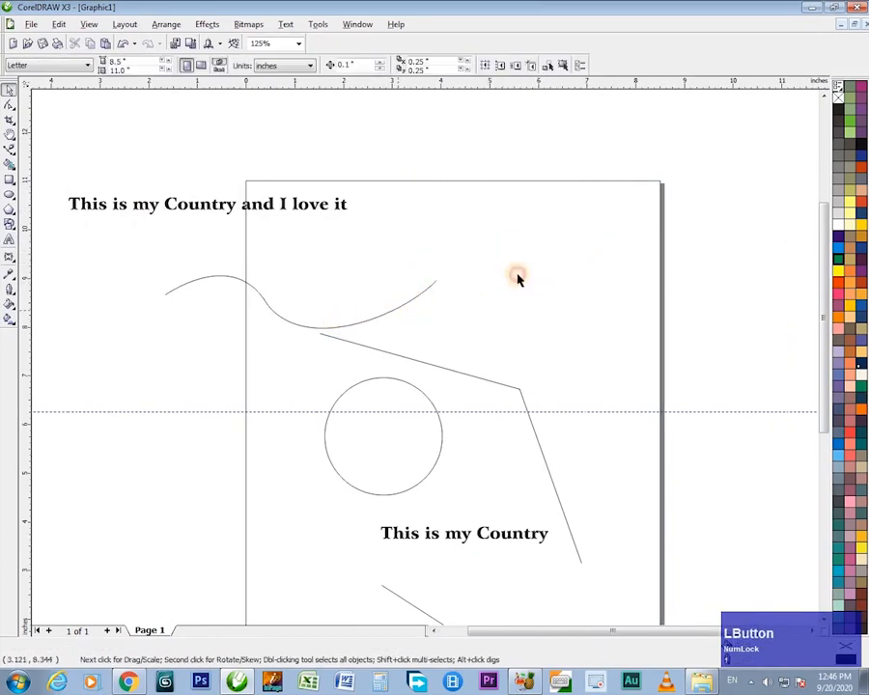
pyautogui.moveTo(355, 326); pyautogui.dragTo(473, 287)
pyautogui.moveTo(518, 384); pyautogui.dragTo(487, 340)
pyautogui.click(435, 551)
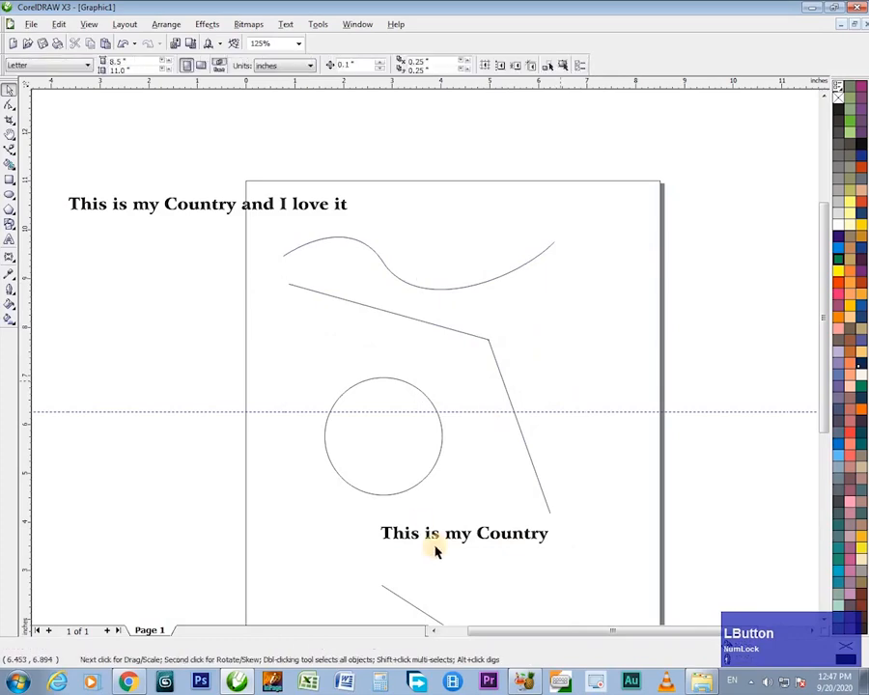
# - Move the "This is my Country" text out of the way and place the one-line text just above the wavy curve
pyautogui.moveTo(458, 538); pyautogui.dragTo(276, 586)
pyautogui.moveTo(269, 213); pyautogui.dragTo(456, 232)
pyautogui.press('z')
pyautogui.click(450, 297)
pyautogui.press('space')
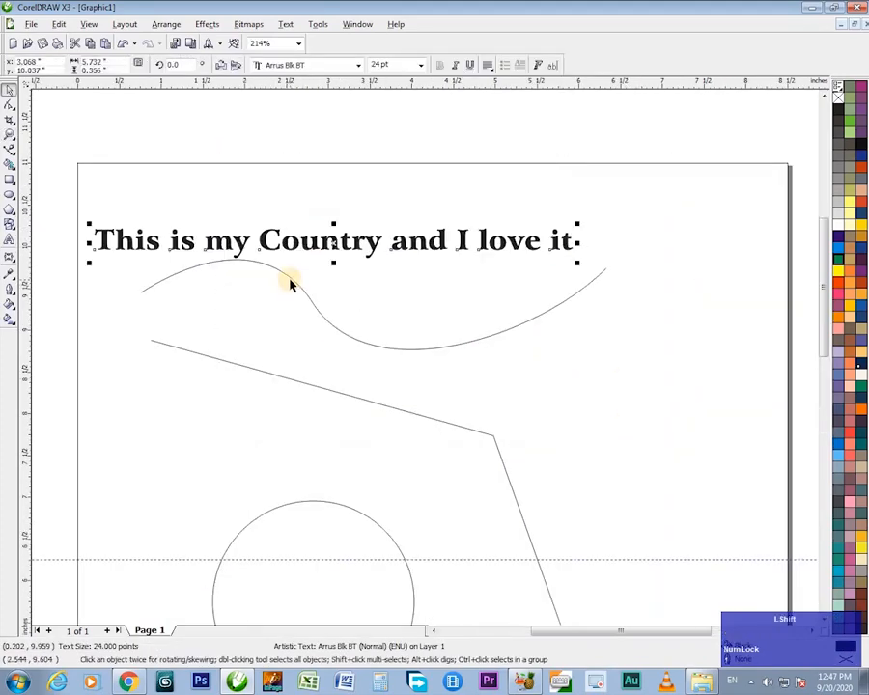
pyautogui.keyDown('shift'); pyautogui.click(289, 280); pyautogui.keyUp('shift')
pyautogui.click(354, 213)
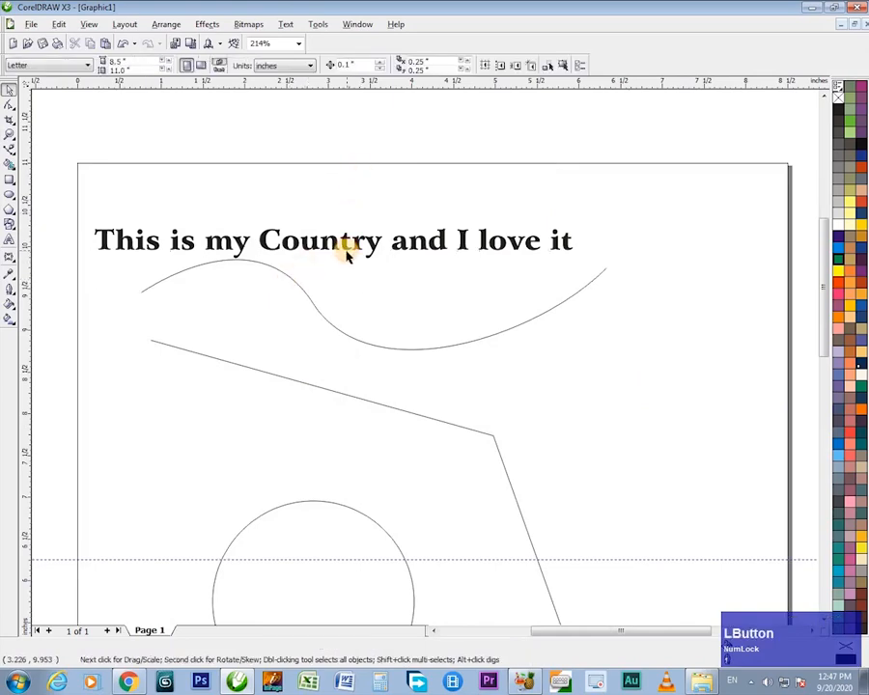
pyautogui.moveTo(345, 240); pyautogui.dragTo(350, 218)
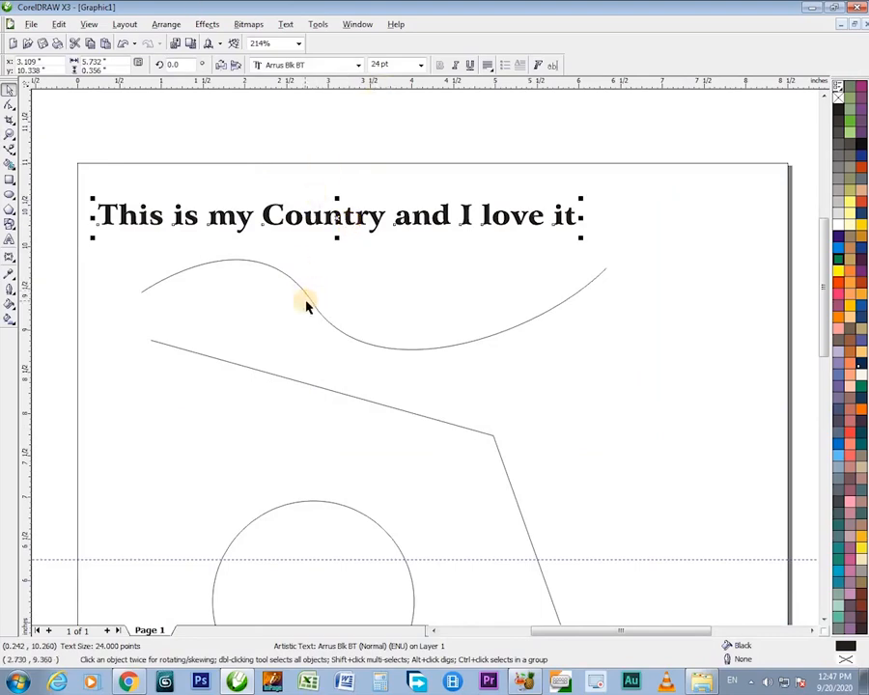
# - Fit the text "This is my Country and I love it" to the wavy curve with Fit Text To Path
pyautogui.press('shift')
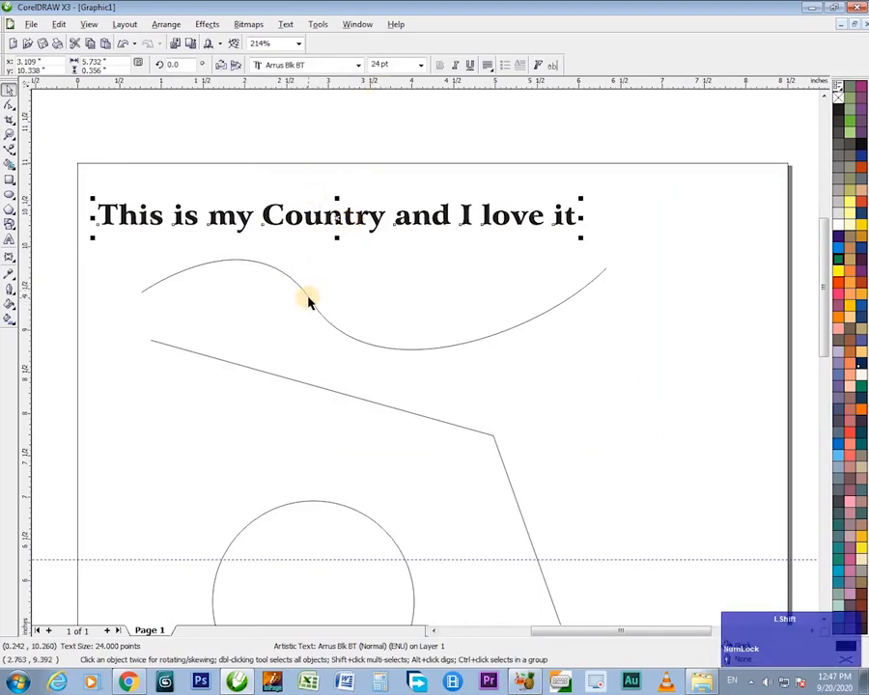
pyautogui.keyDown('shift'); pyautogui.click(308, 297); pyautogui.keyUp('shift')
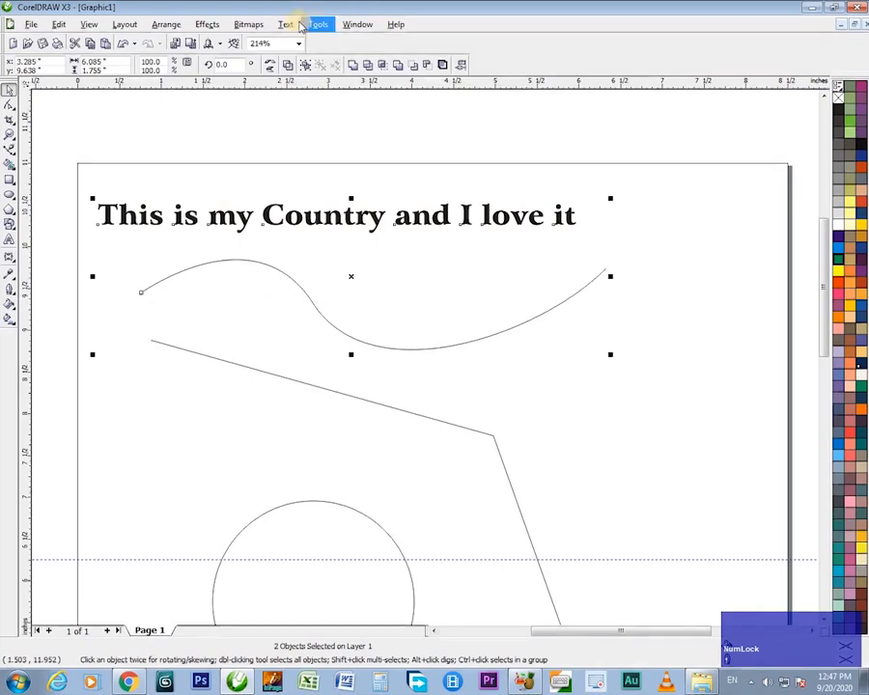
pyautogui.hotkey('ctrl', '1')
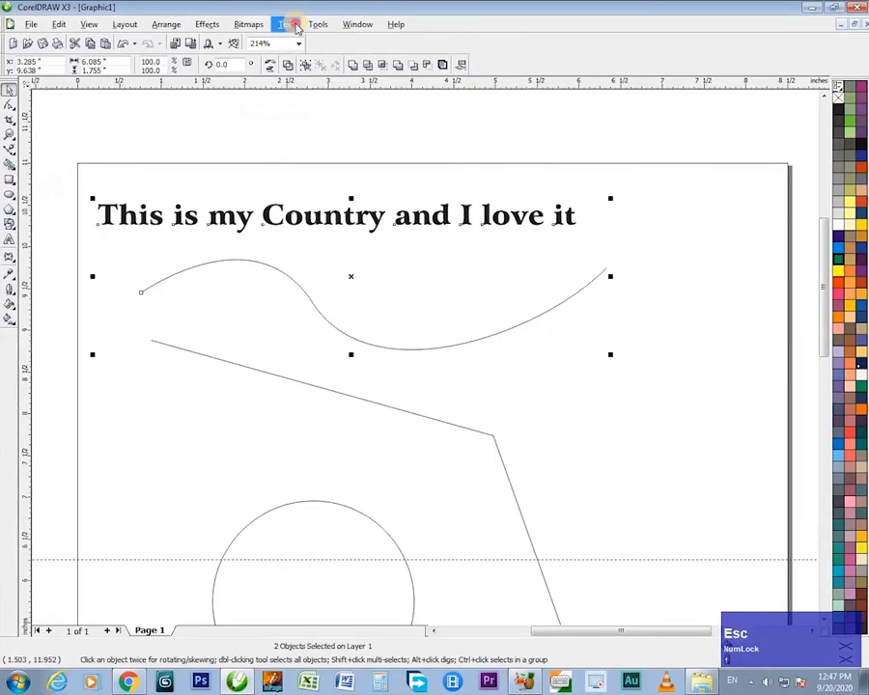
pyautogui.click(278, 96)
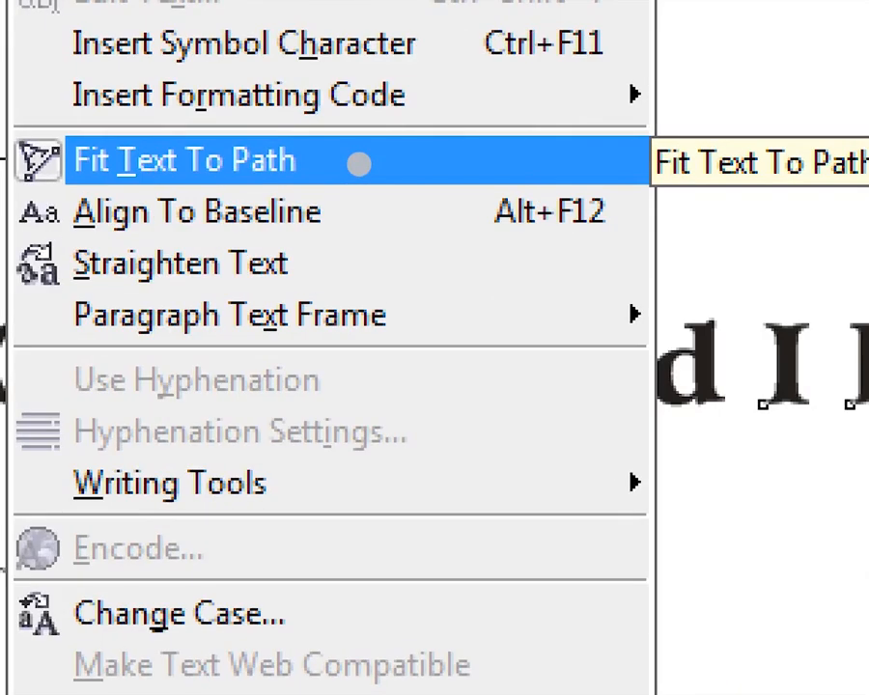
pyautogui.press('Escape')
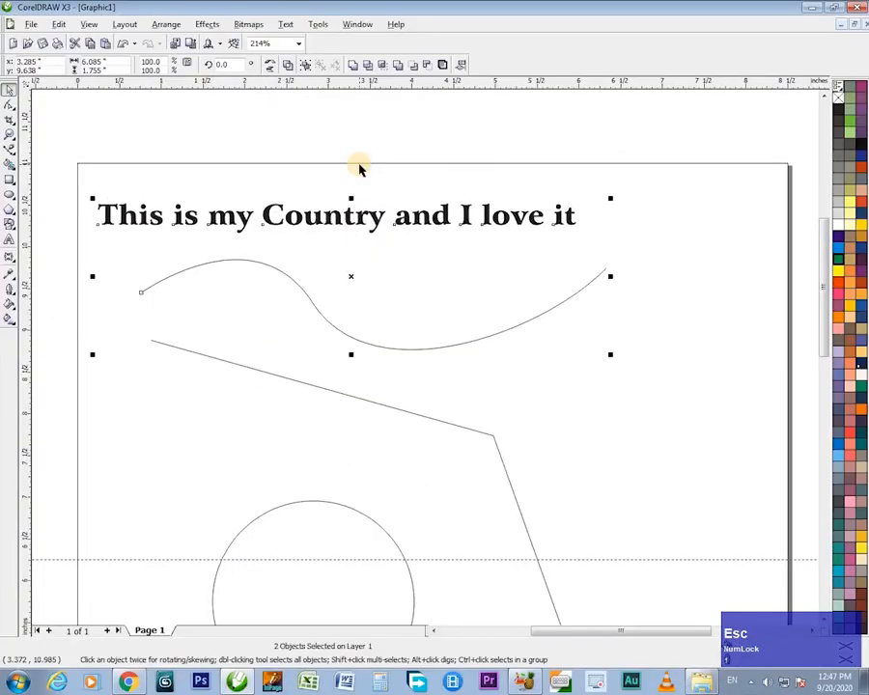
pyautogui.click(314, 24)
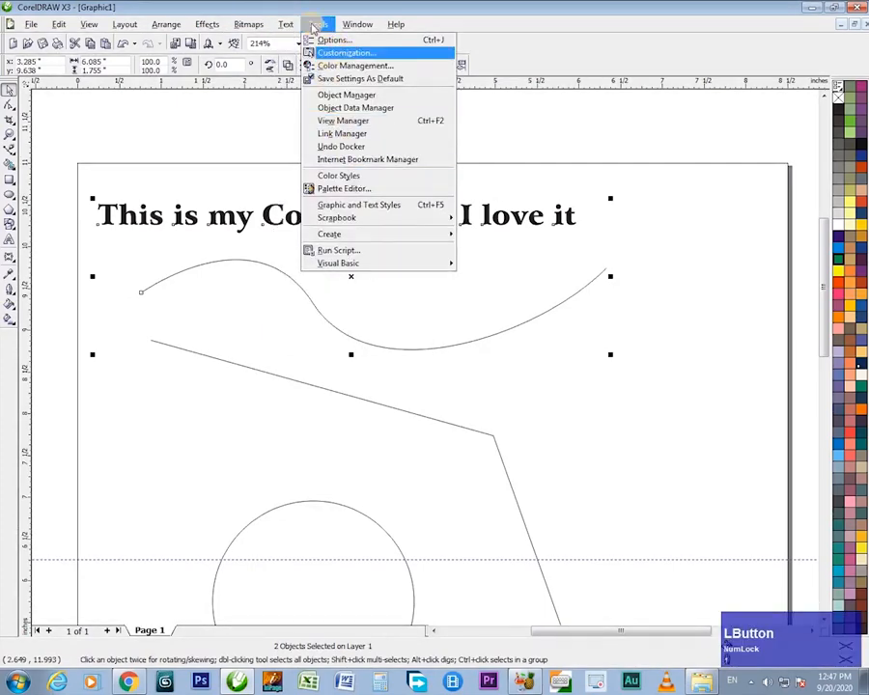
pyautogui.click(338, 163)
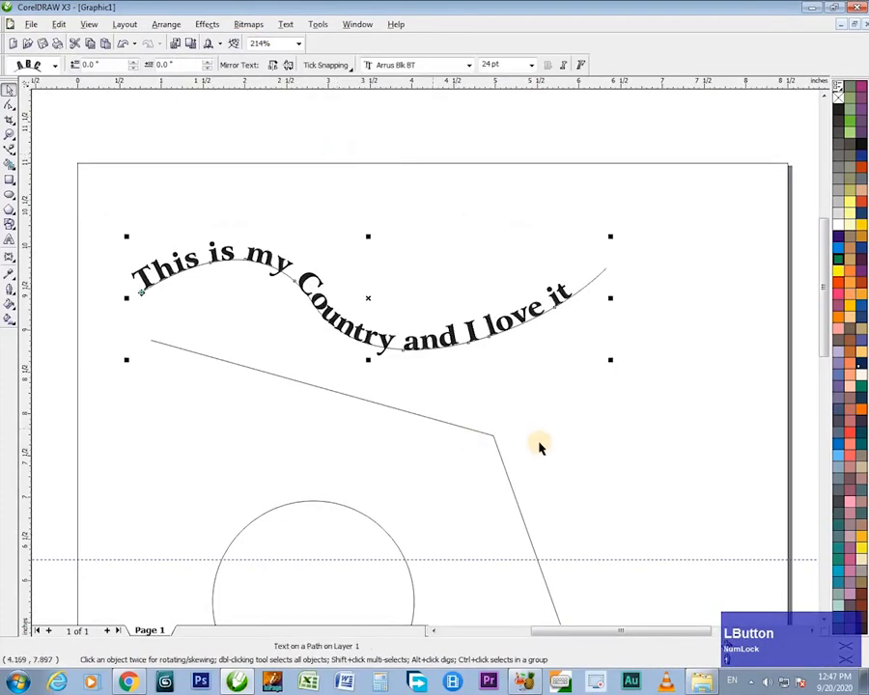
# - Lengthen the text's wavy path by moving its end node outward beyond the page's edge
pyautogui.press('h')
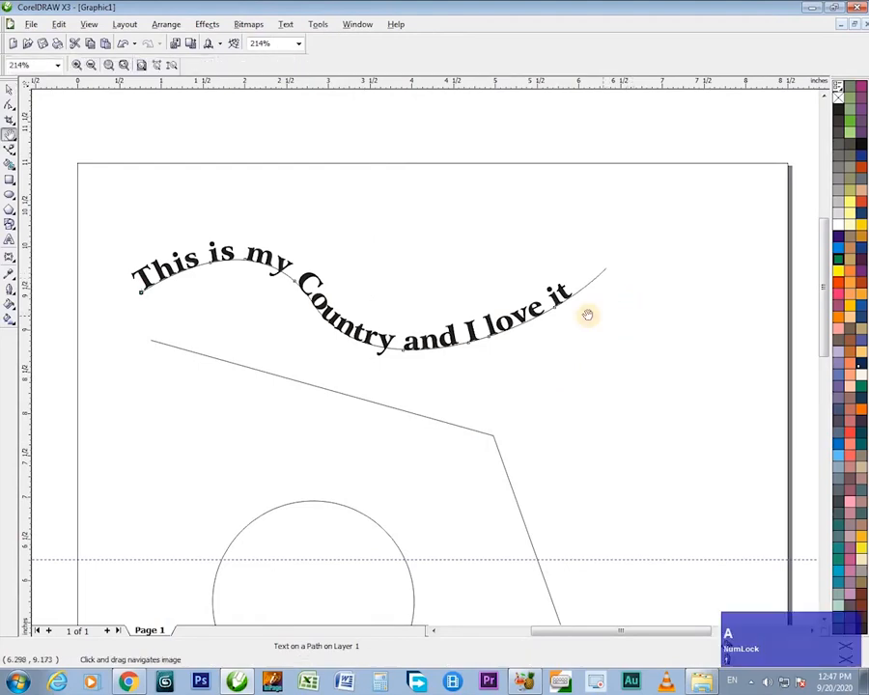
pyautogui.moveTo(588, 314); pyautogui.dragTo(382, 395)
pyautogui.press('F10')
pyautogui.click(400, 351)
pyautogui.moveTo(402, 354); pyautogui.dragTo(635, 254)
pyautogui.moveTo(569, 323); pyautogui.dragTo(460, 401)
pyautogui.press('h')
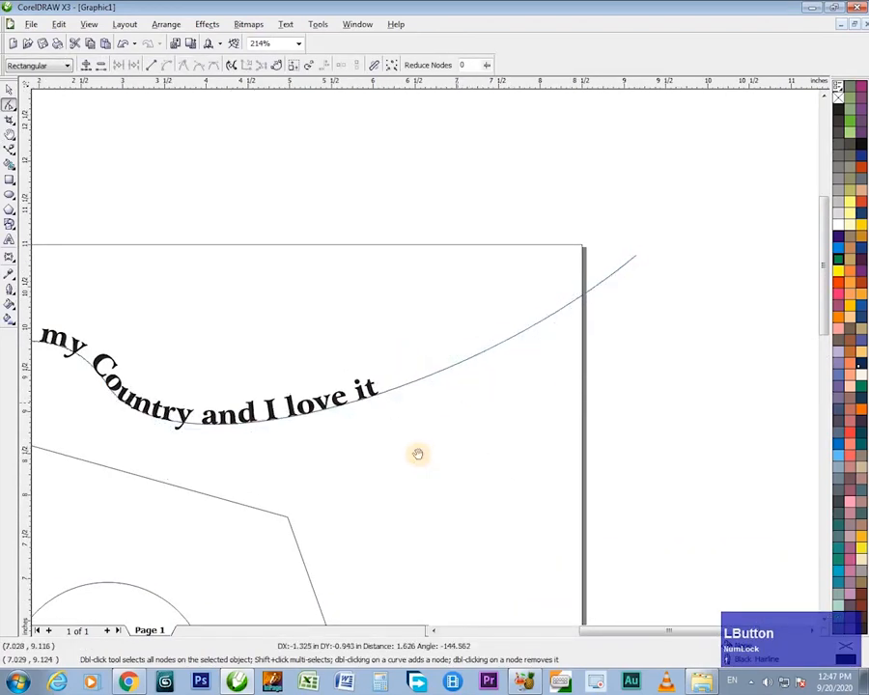
pyautogui.moveTo(401, 418); pyautogui.dragTo(626, 398)
pyautogui.moveTo(492, 398); pyautogui.dragTo(334, 353)
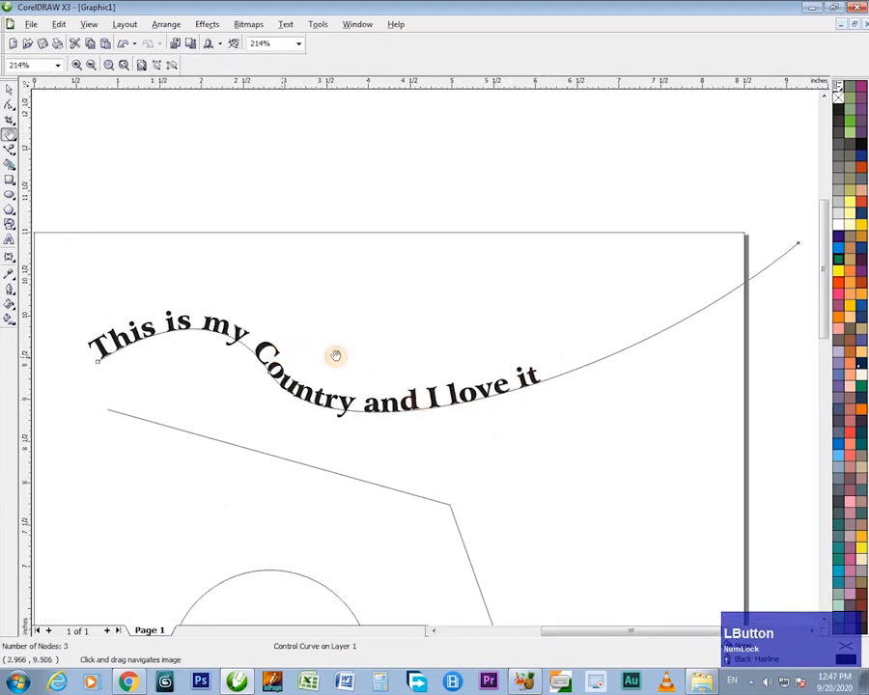
pyautogui.press('space')
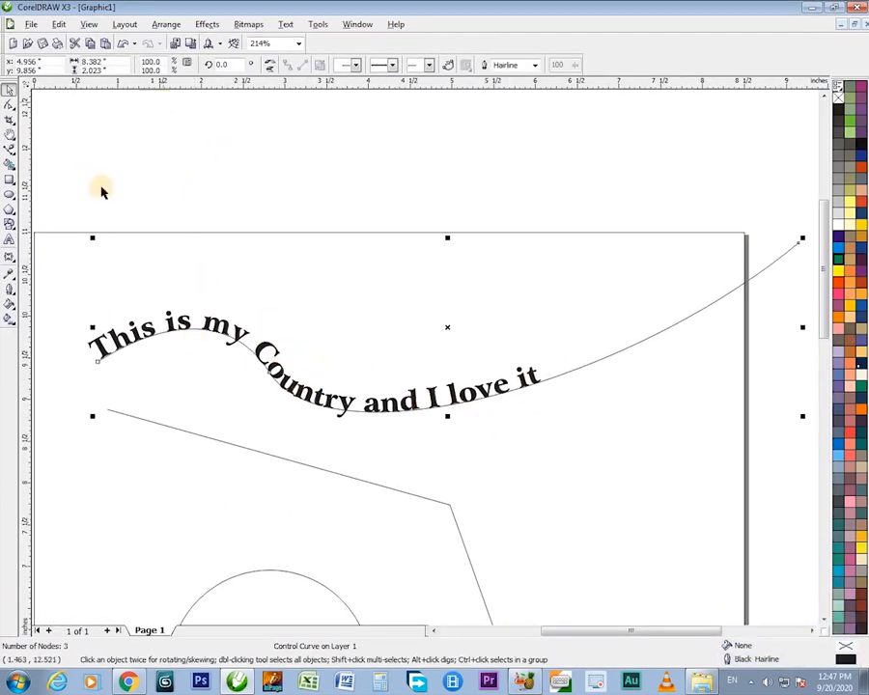
# - Widen the letter and word spacing of the text on the path with the Shape tool
pyautogui.press('s')
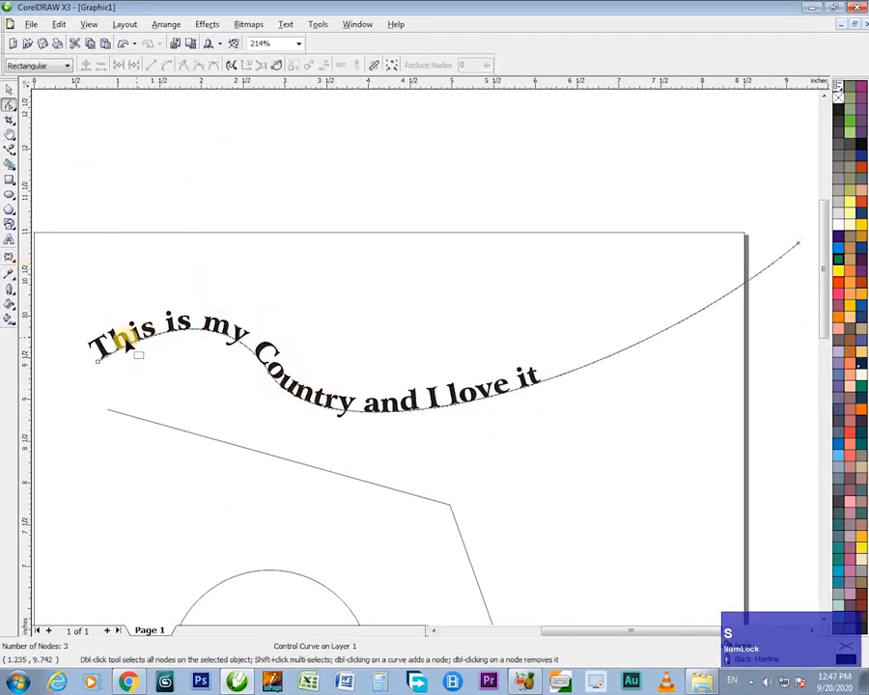
pyautogui.click(126, 342)
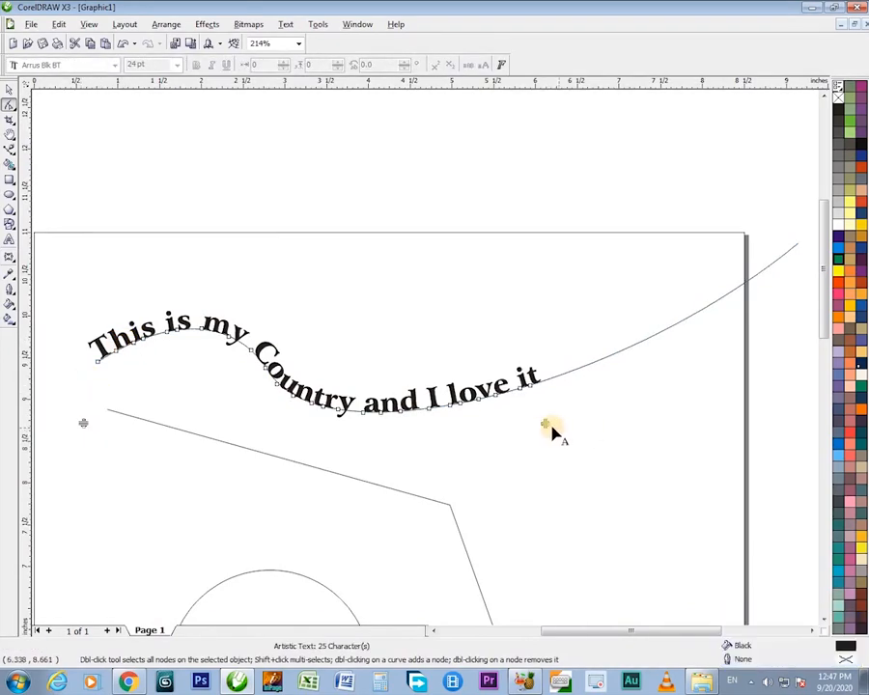
pyautogui.moveTo(636, 414); pyautogui.dragTo(748, 413)
pyautogui.click(678, 428)
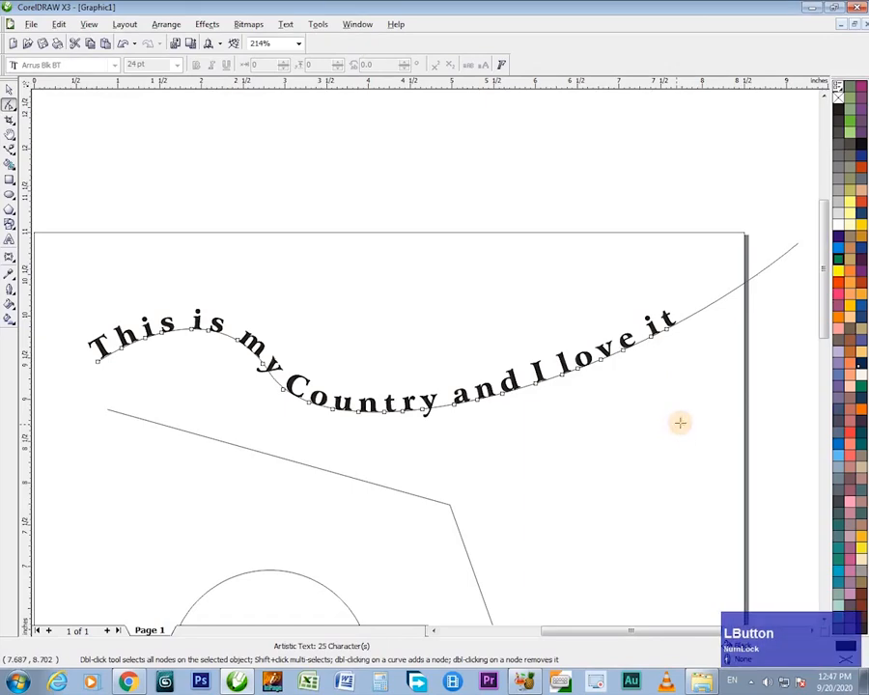
pyautogui.moveTo(682, 422); pyautogui.dragTo(708, 417)
pyautogui.press('space')
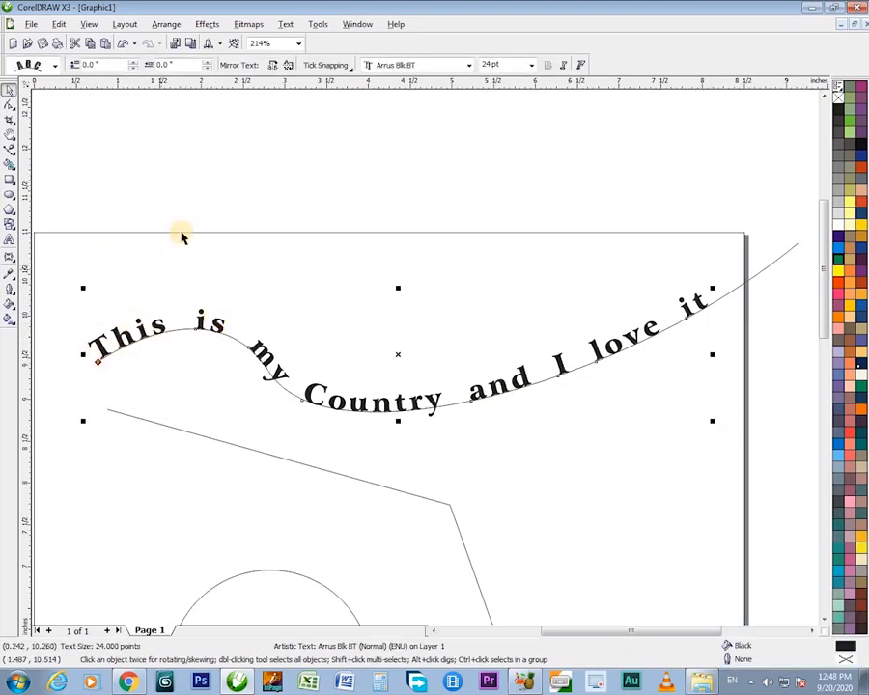
# - Try sliding the text along the wavy path from its start marker
pyautogui.click(151, 334)
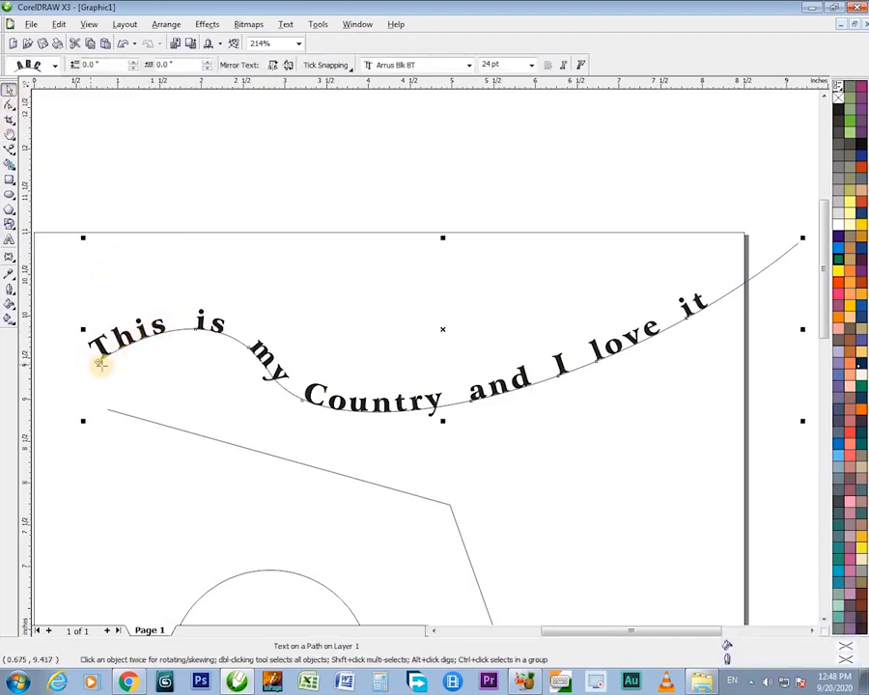
pyautogui.hotkey('ctrl', '1')
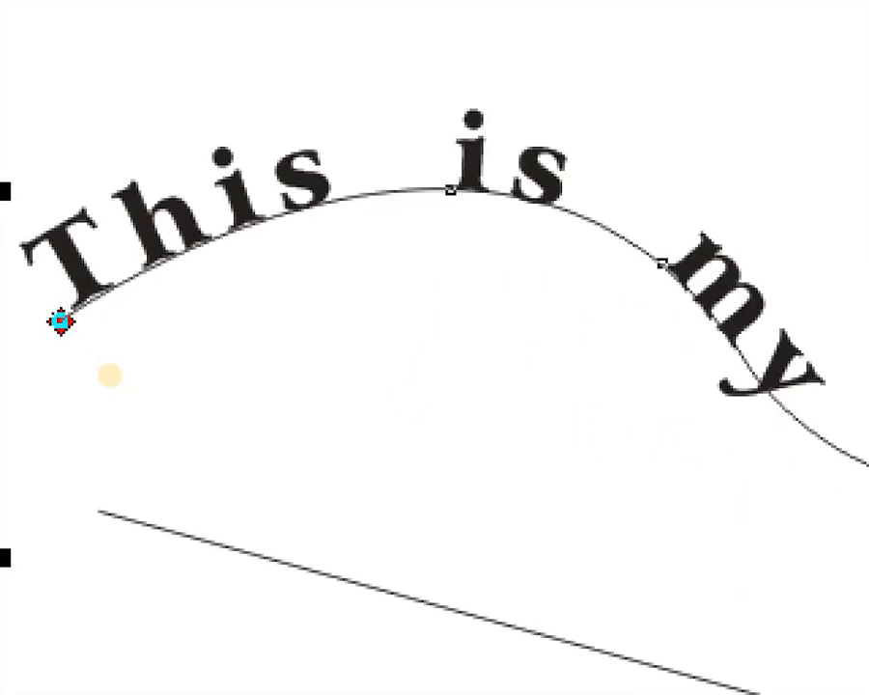
pyautogui.press('Escape')
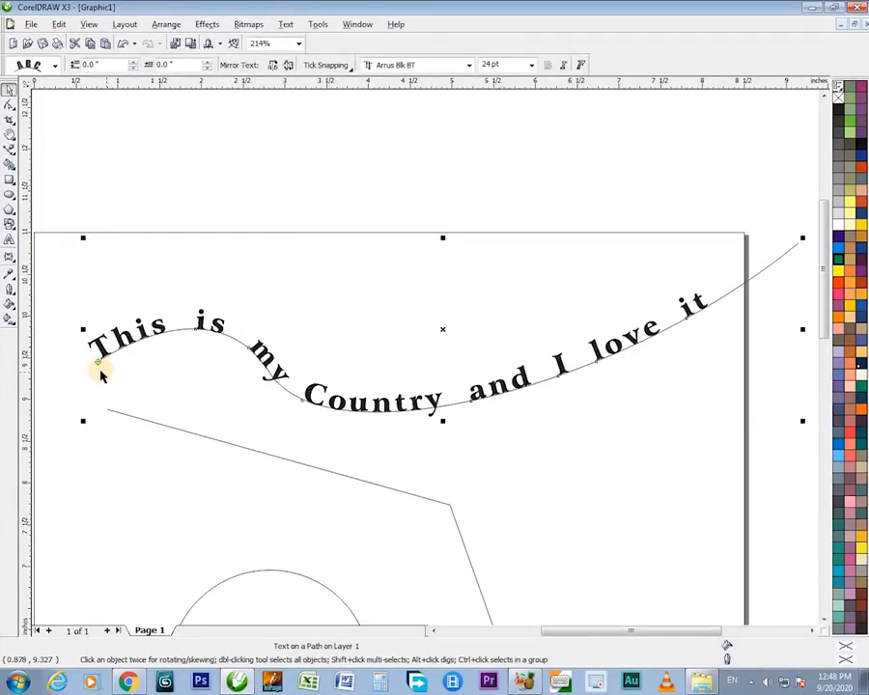
pyautogui.moveTo(97, 364)
pyautogui.mouseDown()
pyautogui.moveTo(141, 334)
pyautogui.moveTo(153, 349)
pyautogui.moveTo(155, 334)
pyautogui.moveTo(142, 332)
pyautogui.moveTo(188, 328)
pyautogui.moveTo(304, 290)
pyautogui.moveTo(402, 334)
pyautogui.moveTo(581, 388)
pyautogui.moveTo(784, 320)
pyautogui.moveTo(780, 279)
pyautogui.moveTo(549, 370)
pyautogui.moveTo(322, 394)
pyautogui.moveTo(148, 316)
pyautogui.moveTo(134, 344)
pyautogui.moveTo(167, 332)
pyautogui.moveTo(230, 340)
pyautogui.moveTo(177, 332)
pyautogui.moveTo(106, 357)
pyautogui.moveTo(130, 360)
pyautogui.mouseUp()
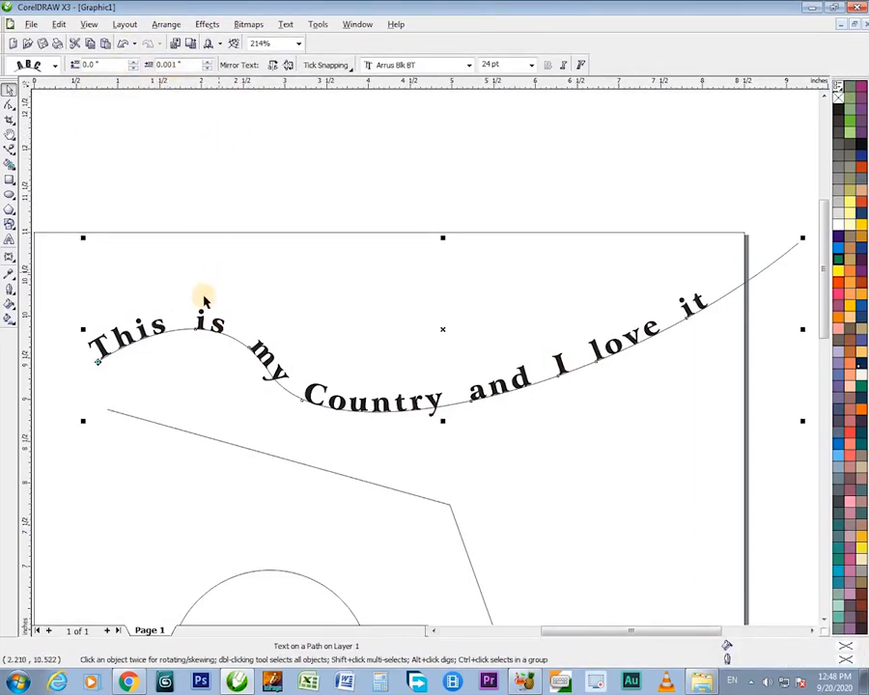
# - Shift the text along the wavy path to a horizontal offset of 0.451 inch
pyautogui.press('space')
pyautogui.press('space')
pyautogui.click(217, 326)
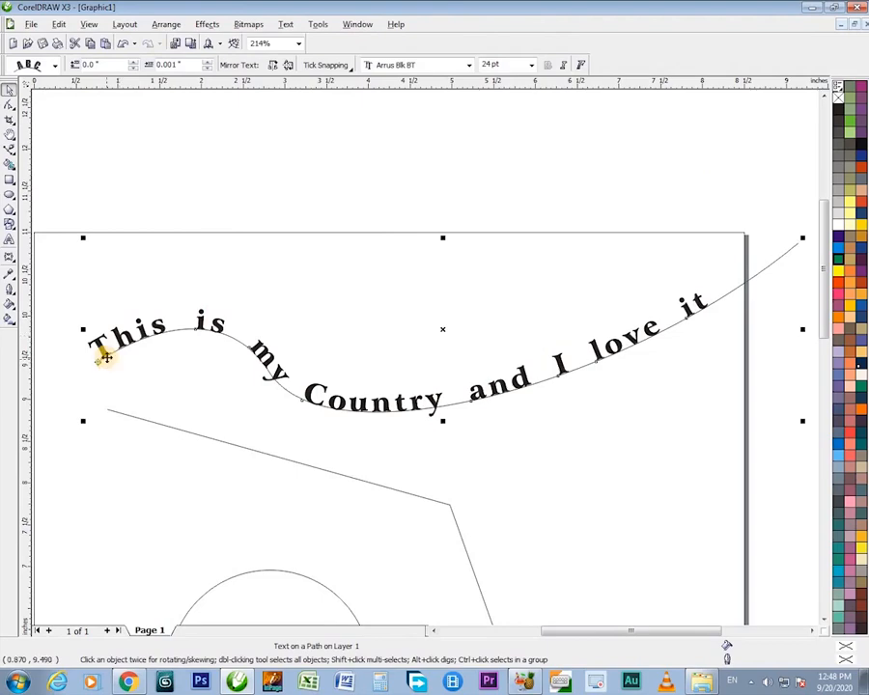
pyautogui.press('space')
pyautogui.press('space')
pyautogui.click(96, 347)
pyautogui.click(210, 65)
pyautogui.click(209, 65)
pyautogui.click(209, 65)
pyautogui.click(209, 65)
pyautogui.click(209, 65)
pyautogui.click(208, 64)
pyautogui.click(209, 64)
pyautogui.click(209, 65)
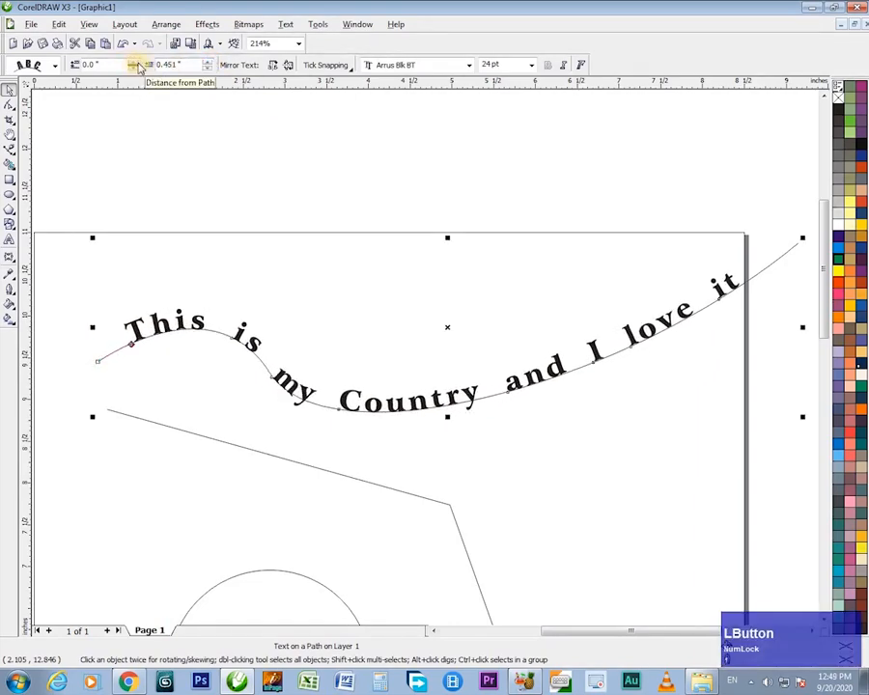
# - Raise the text above the wavy path by setting its distance from the path to 0.4 inch
pyautogui.click(138, 62)
pyautogui.click(137, 62)
pyautogui.click(137, 63)
pyautogui.click(137, 63)
pyautogui.click(137, 63)
pyautogui.click(137, 62)
pyautogui.click(136, 63)
pyautogui.click(135, 63)
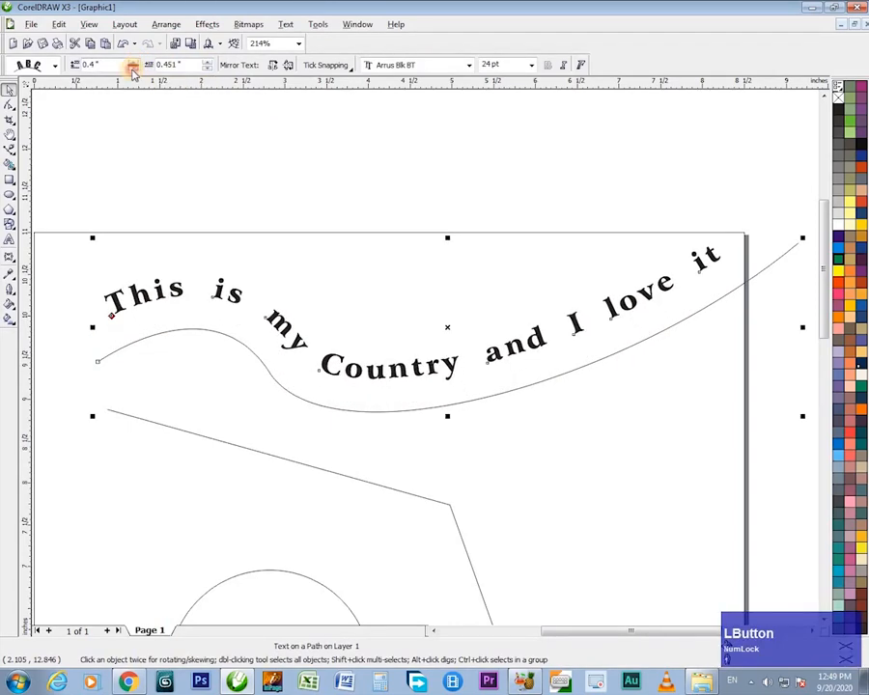
# - Lower the text well below the wavy path, reducing its distance from the path to about -1.2 inches
pyautogui.click(133, 69)
pyautogui.click(133, 68)
pyautogui.click(133, 69)
pyautogui.click(133, 69)
pyautogui.click(133, 68)
pyautogui.click(134, 68)
pyautogui.click(133, 68)
pyautogui.click(133, 68)
pyautogui.click(134, 69)
pyautogui.click(133, 68)
pyautogui.click(134, 68)
pyautogui.click(133, 69)
pyautogui.click(133, 69)
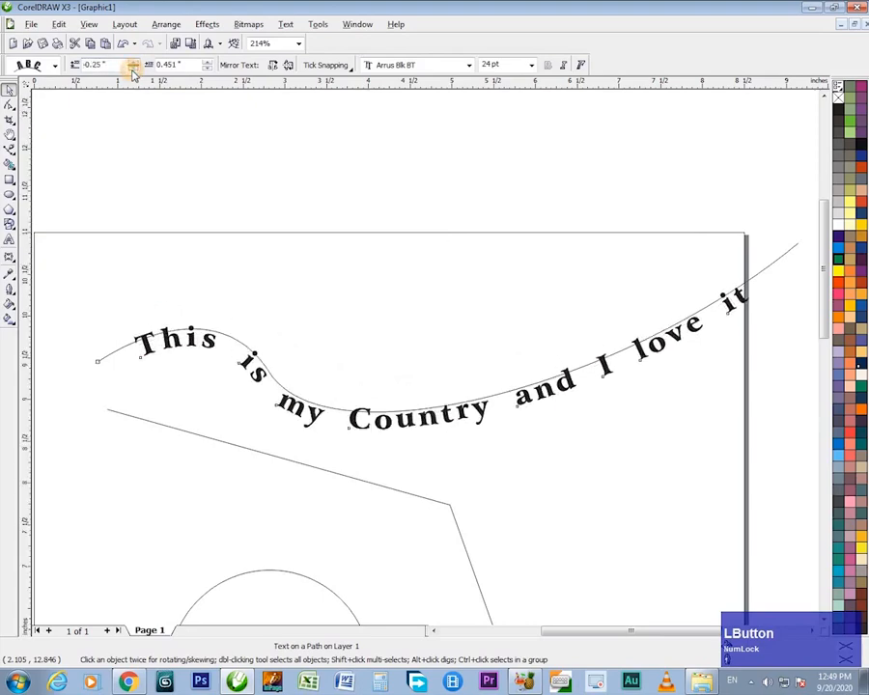
pyautogui.click(134, 69)
pyautogui.click(133, 69)
pyautogui.click(133, 69)
pyautogui.click(133, 69)
pyautogui.click(133, 69)
pyautogui.click(133, 68)
pyautogui.click(134, 69)
pyautogui.click(133, 68)
pyautogui.click(133, 69)
pyautogui.click(133, 69)
pyautogui.click(133, 69)
pyautogui.click(133, 68)
pyautogui.click(133, 68)
pyautogui.click(133, 69)
pyautogui.click(133, 69)
pyautogui.click(133, 69)
pyautogui.click(133, 68)
pyautogui.click(134, 68)
pyautogui.click(134, 69)
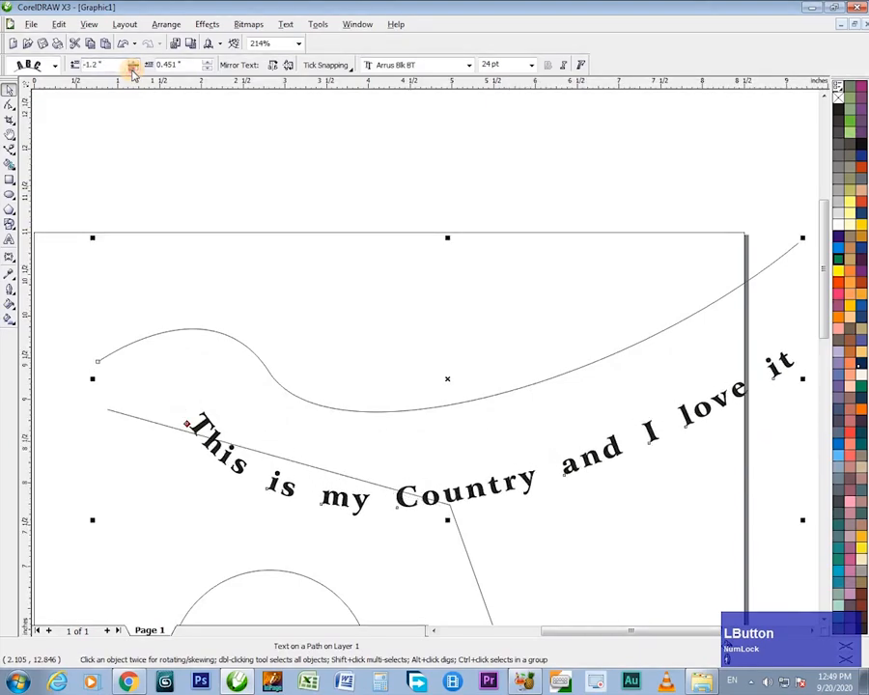
pyautogui.click(133, 68)
# - Return the text onto the wavy path by setting its distance from the path to 0
pyautogui.click(134, 62)
pyautogui.click(133, 62)
pyautogui.click(133, 62)
pyautogui.click(133, 62)
pyautogui.click(133, 62)
pyautogui.click(133, 62)
pyautogui.click(133, 62)
pyautogui.click(133, 62)
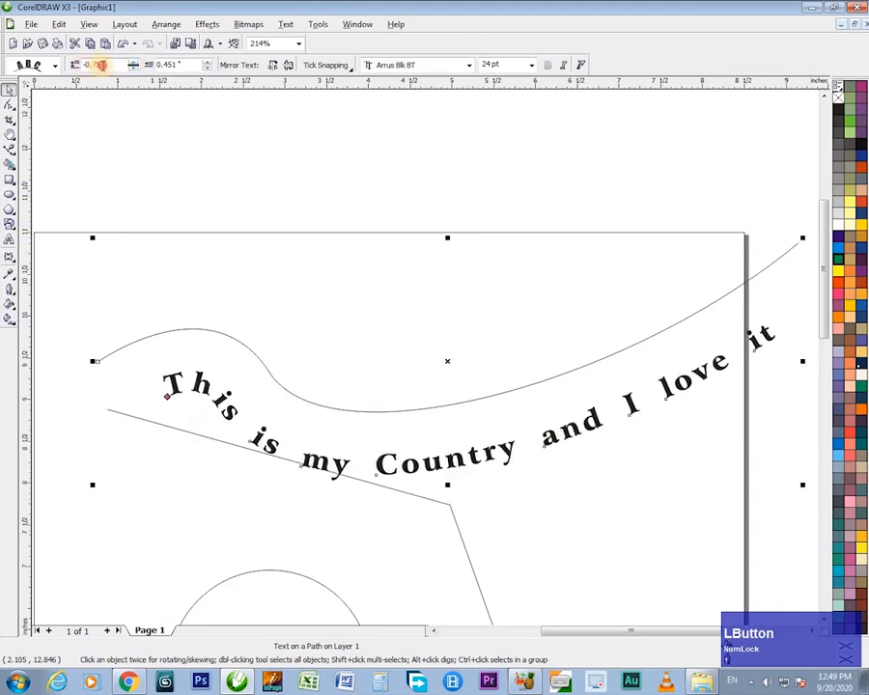
pyautogui.press('Return')
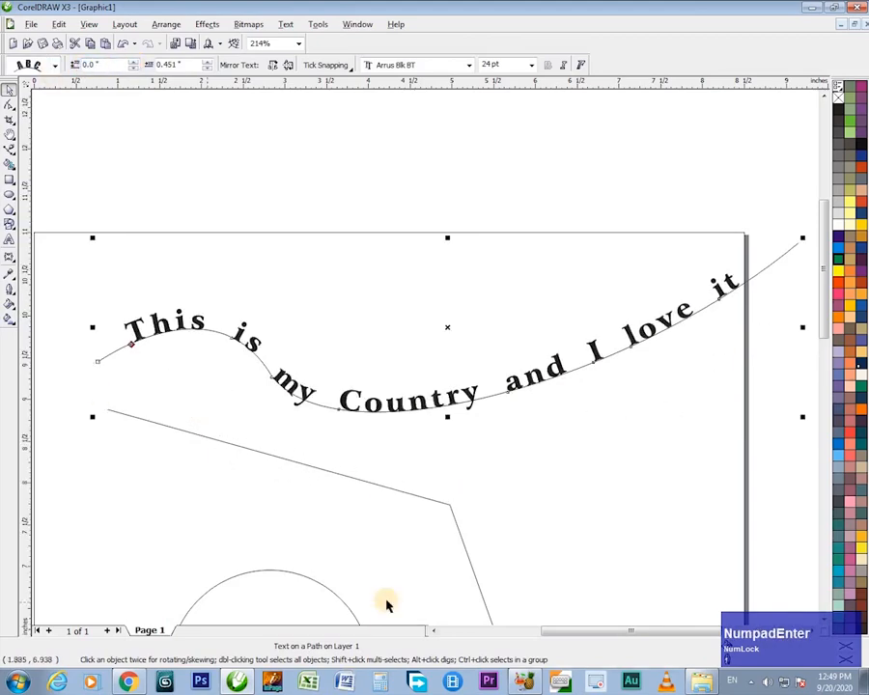
# - Break the text apart from its wavy path and move the curve above the page, leaving the text in place
pyautogui.click(503, 511)
pyautogui.press('F3')
pyautogui.click(403, 308)
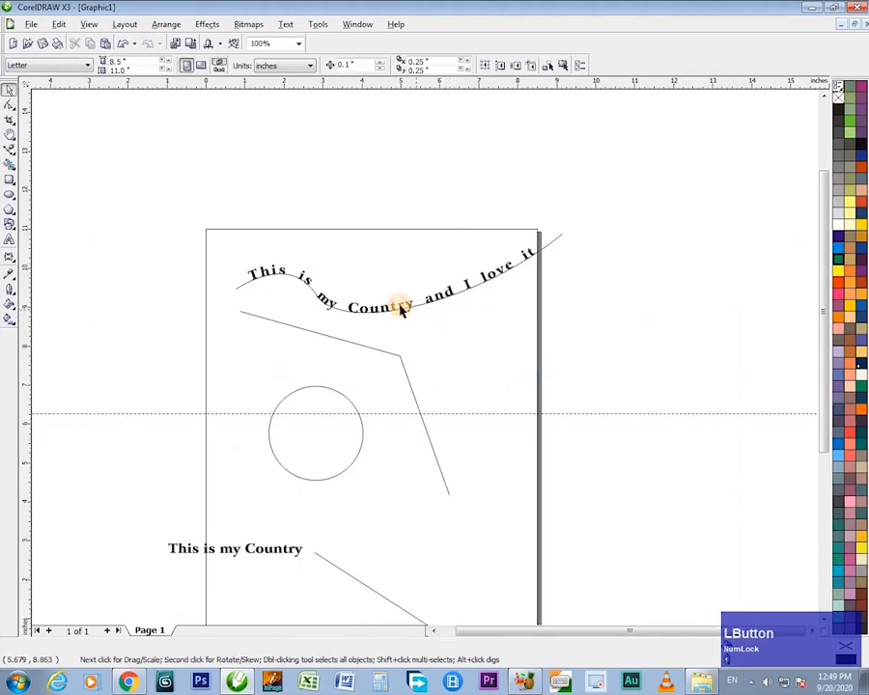
pyautogui.click(398, 304)
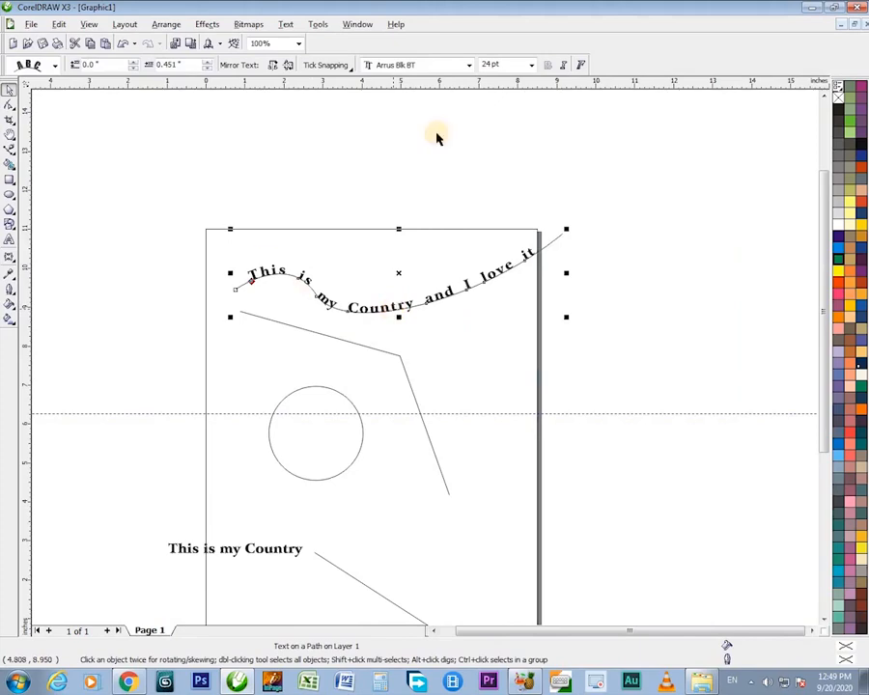
pyautogui.click(166, 24)
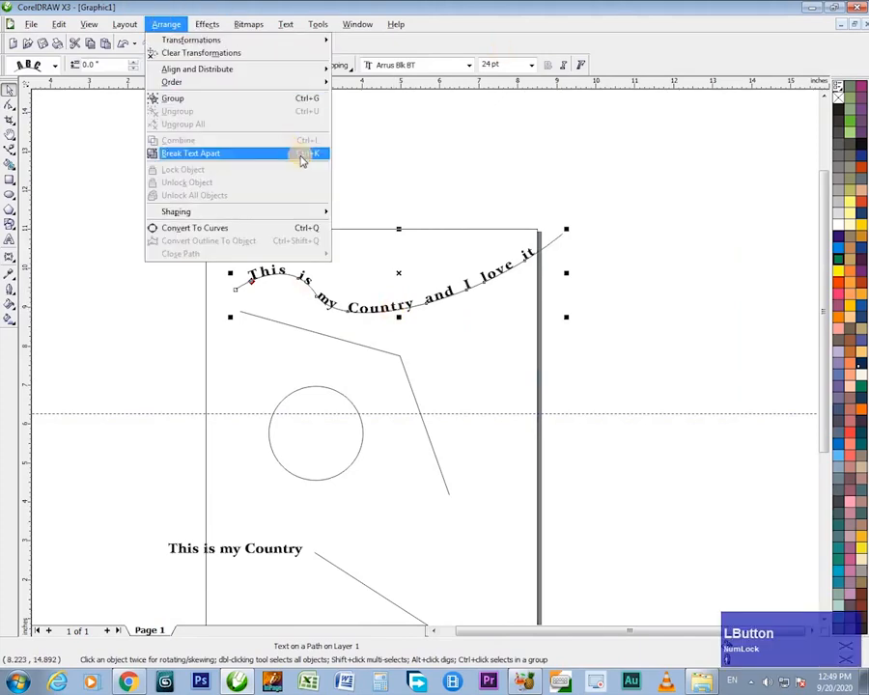
pyautogui.click(300, 154)
pyautogui.click(419, 188)
pyautogui.moveTo(386, 305); pyautogui.dragTo(359, 229)
pyautogui.click(373, 316)
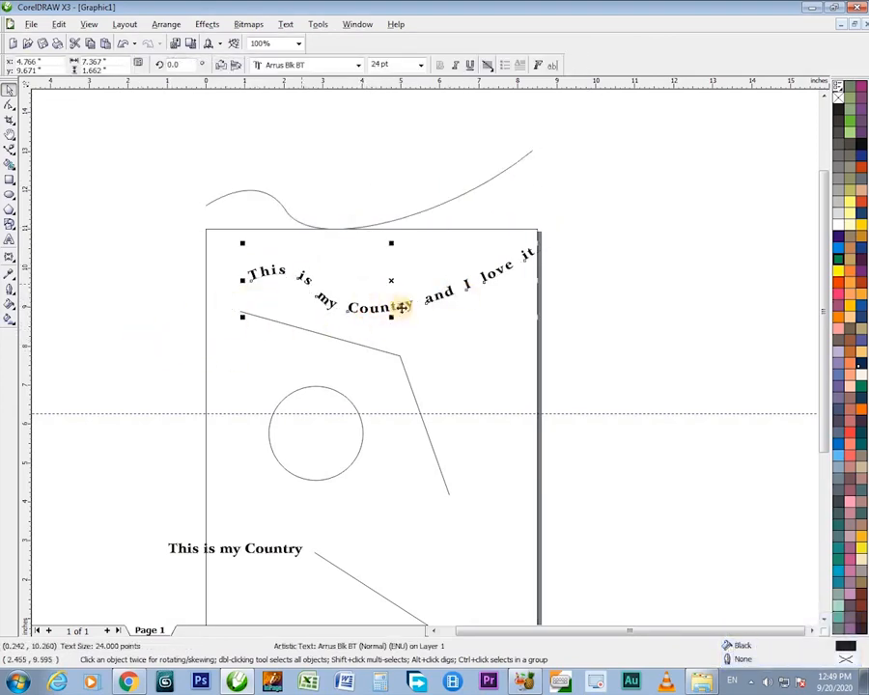
# - Draw a horizontal line about 14.5 inches long across the page and fit the wavy text to it
pyautogui.press('q')
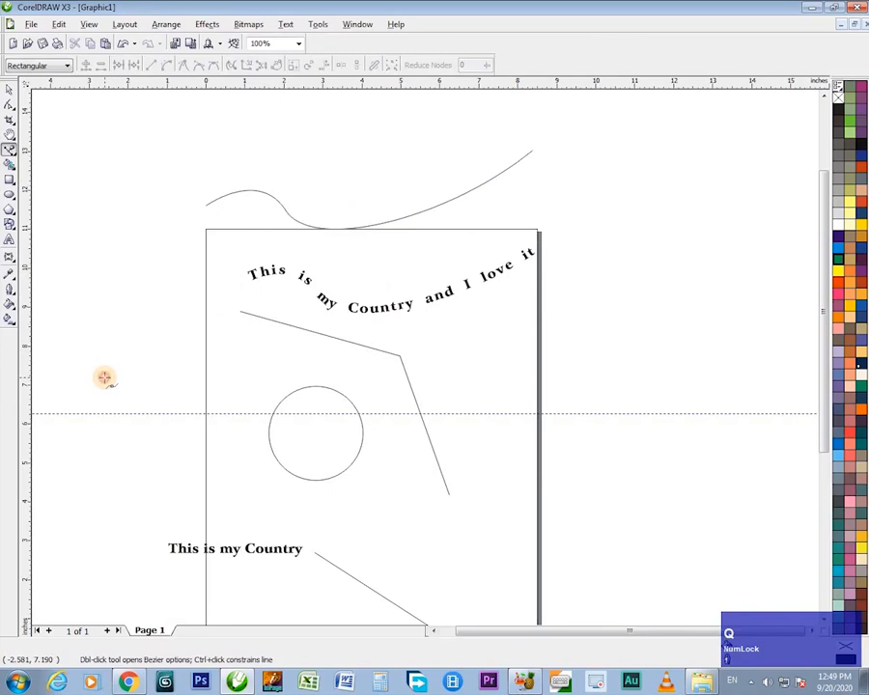
pyautogui.press('space')
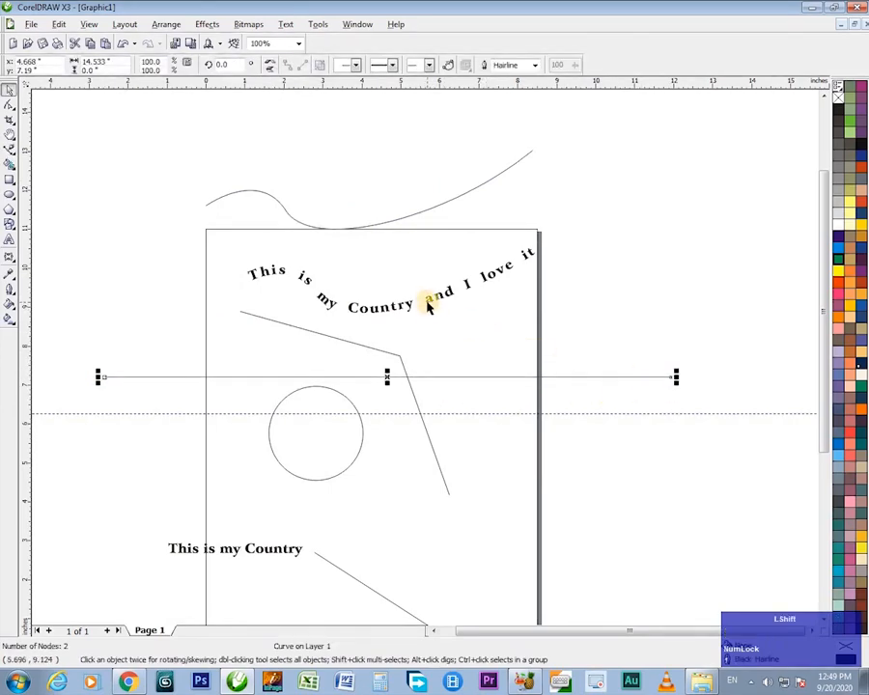
pyautogui.click(431, 303)
pyautogui.keyDown('shift'); pyautogui.click(471, 379); pyautogui.keyUp('shift')
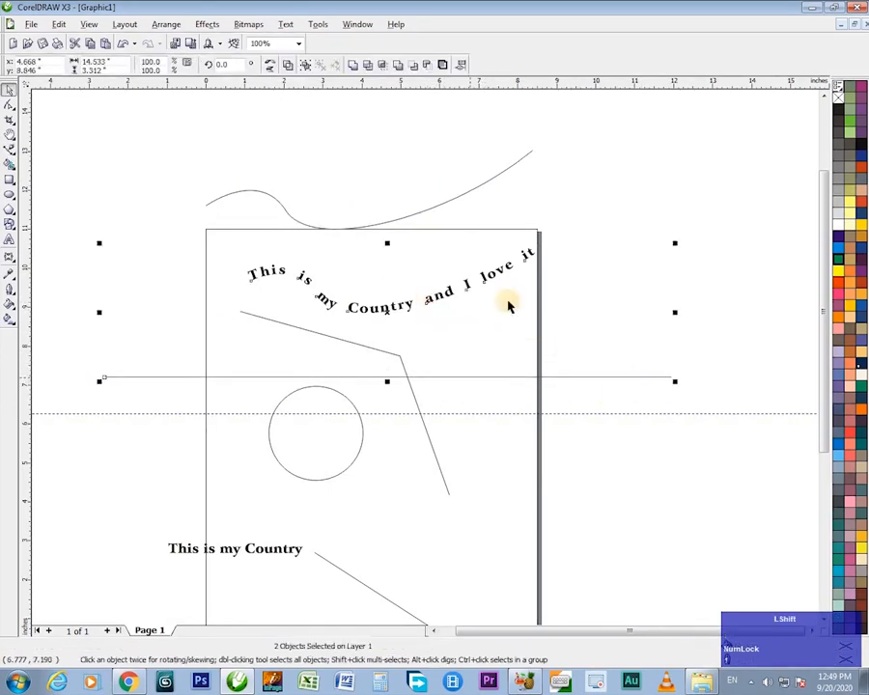
pyautogui.click(285, 24)
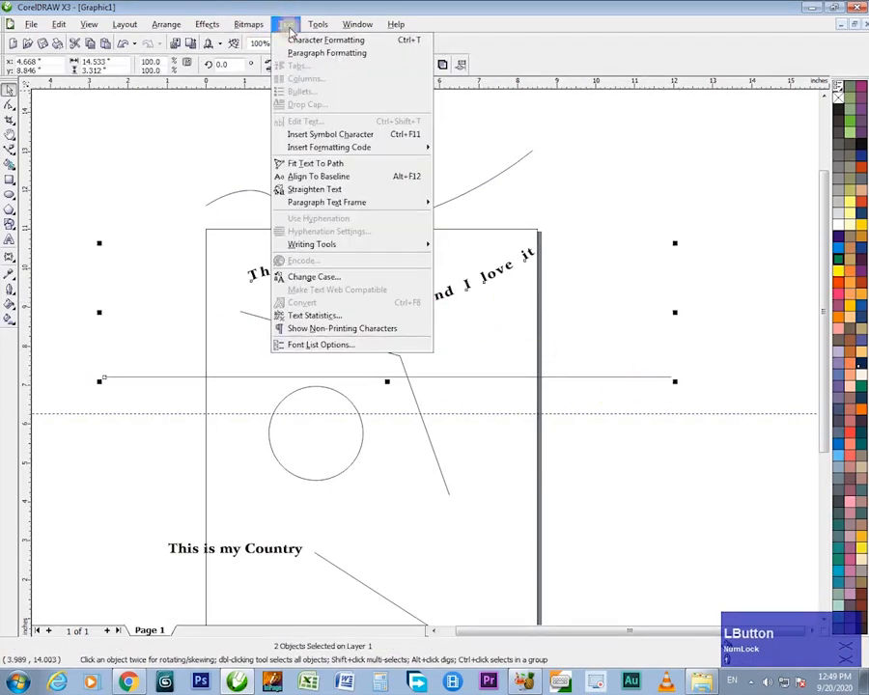
pyautogui.click(338, 162)
pyautogui.click(199, 383)
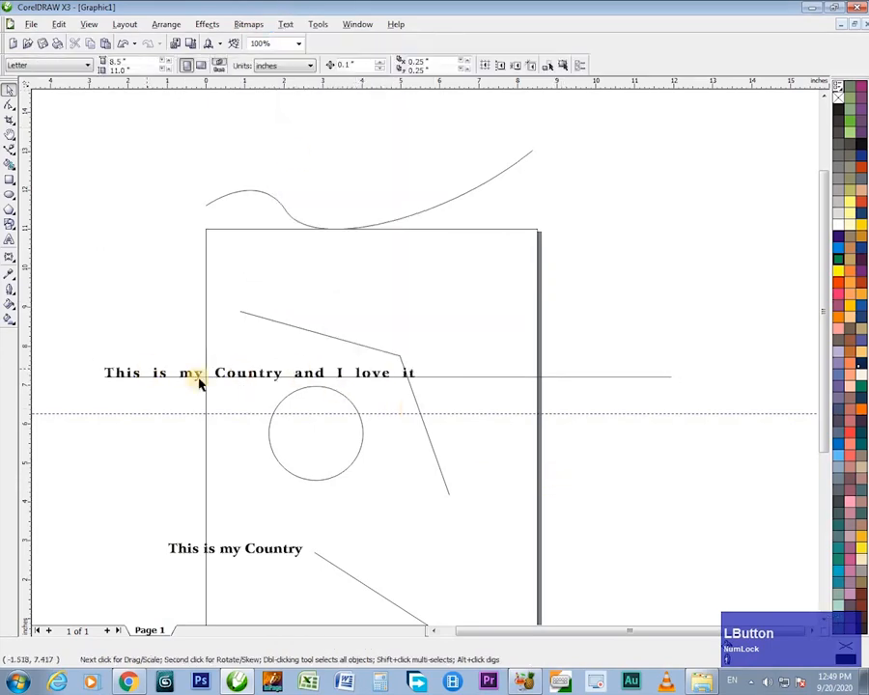
# - Delete only the straight guide line under the text, undoing the deletion of the whole text-on-path object
pyautogui.click(470, 381)
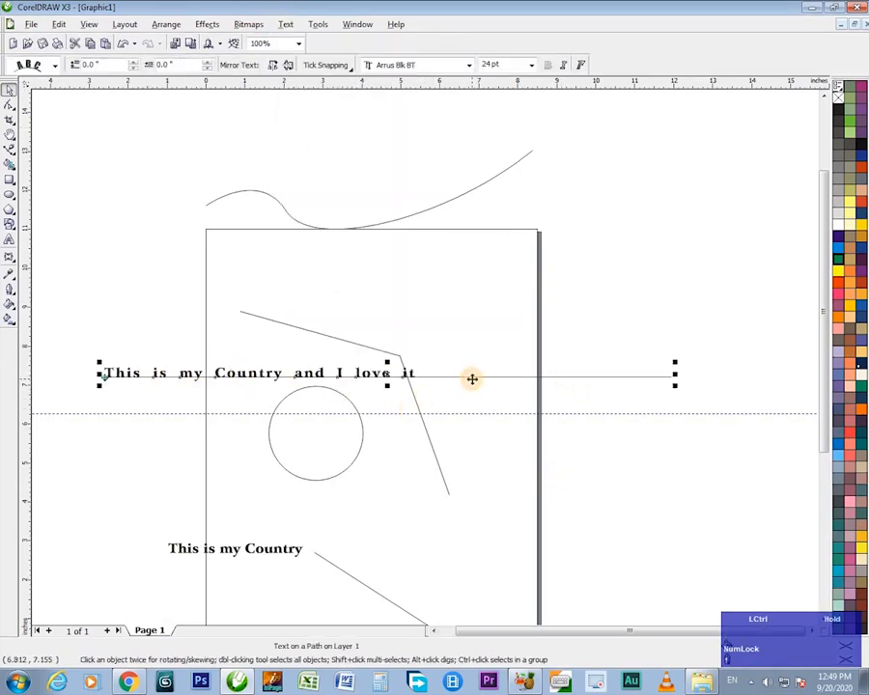
pyautogui.press('Delete')
pyautogui.hotkey('ctrl', 'z')
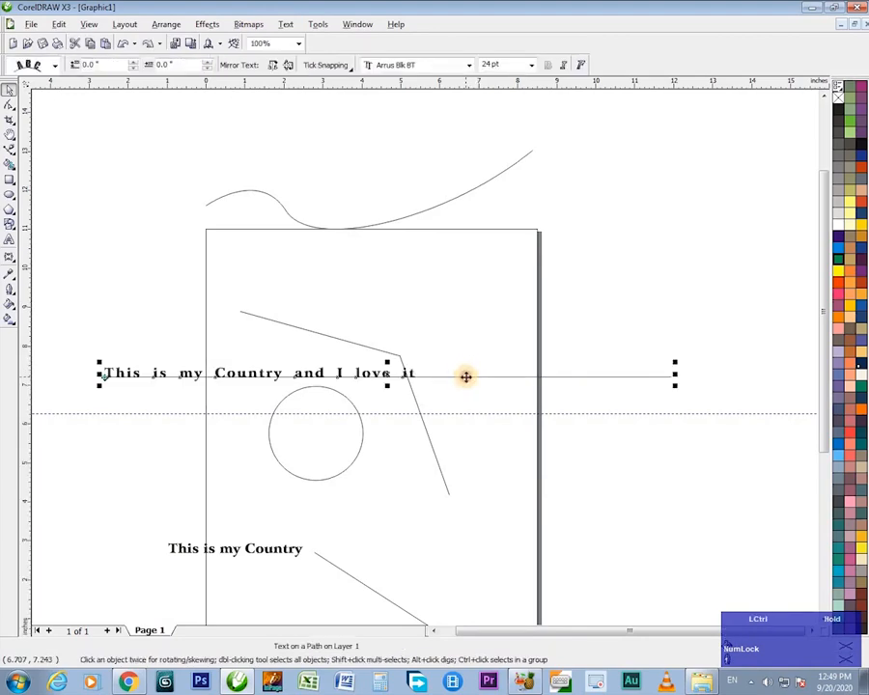
pyautogui.keyDown('ctrl'); pyautogui.click(465, 376); pyautogui.keyUp('ctrl')
pyautogui.press('Delete')
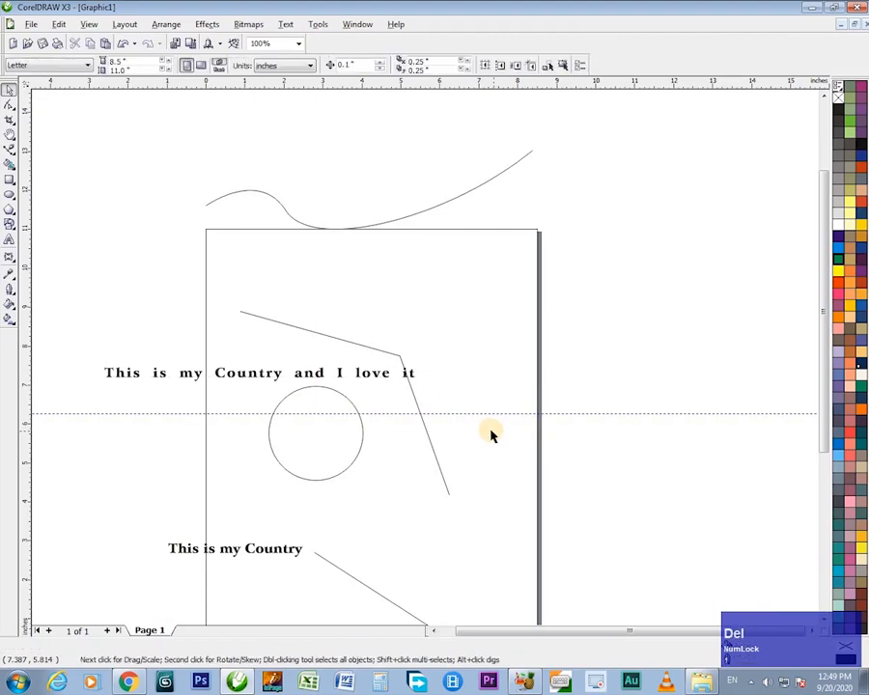
# - Duplicate the straightened text twice, placing one copy across the page's right edge and another above the page
pyautogui.moveTo(315, 382); pyautogui.dragTo(496, 287)
pyautogui.rightClick(497, 287)
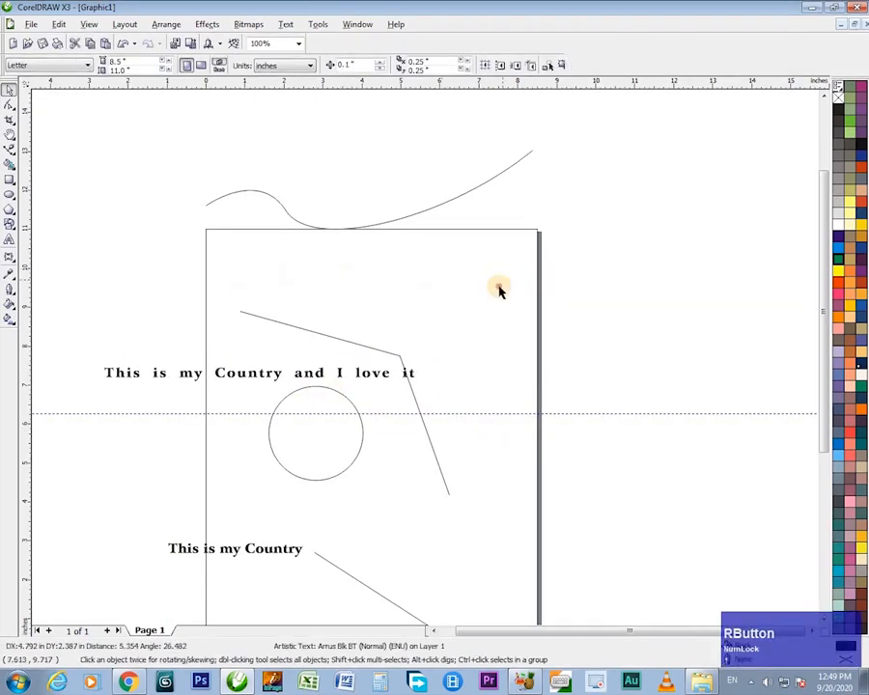
pyautogui.moveTo(401, 288); pyautogui.dragTo(288, 162)
pyautogui.rightClick(287, 162)
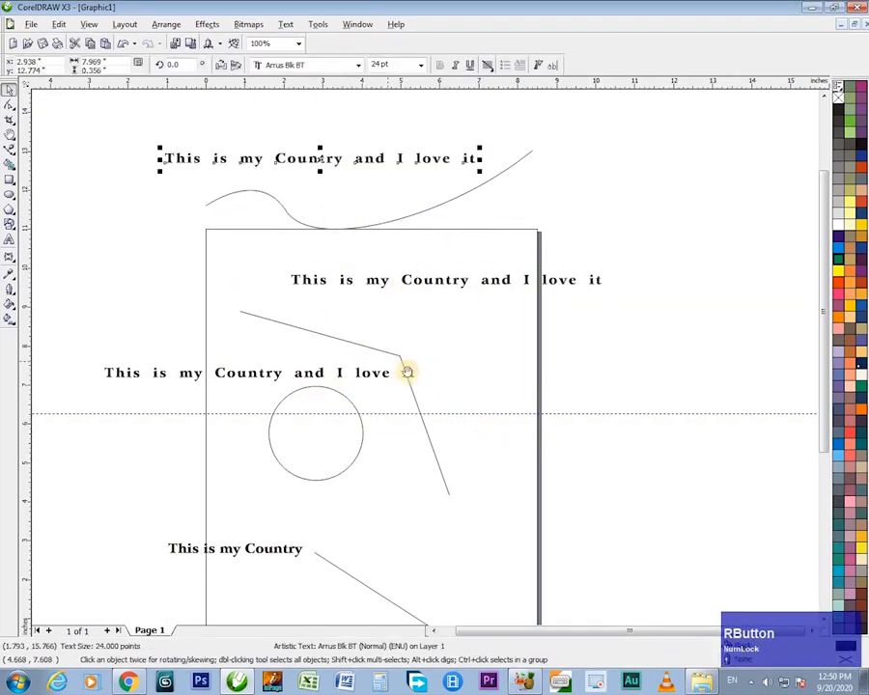
# - Move the original straightened text just below the circle and scale it down to 17.755 pt
pyautogui.press('h')
pyautogui.moveTo(209, 338); pyautogui.dragTo(260, 258)
pyautogui.moveTo(121, 238); pyautogui.dragTo(682, 578)
pyautogui.press('space')
pyautogui.moveTo(380, 224); pyautogui.dragTo(448, 390)
pyautogui.moveTo(592, 411); pyautogui.dragTo(487, 410)
# - Tighten the letter spacing of the reduced text with the Shape tool to a width of about 4.4 inches
pyautogui.press('space')
pyautogui.moveTo(394, 401)
pyautogui.mouseDown()
pyautogui.moveTo(421, 402)
pyautogui.moveTo(392, 402)
pyautogui.mouseUp()
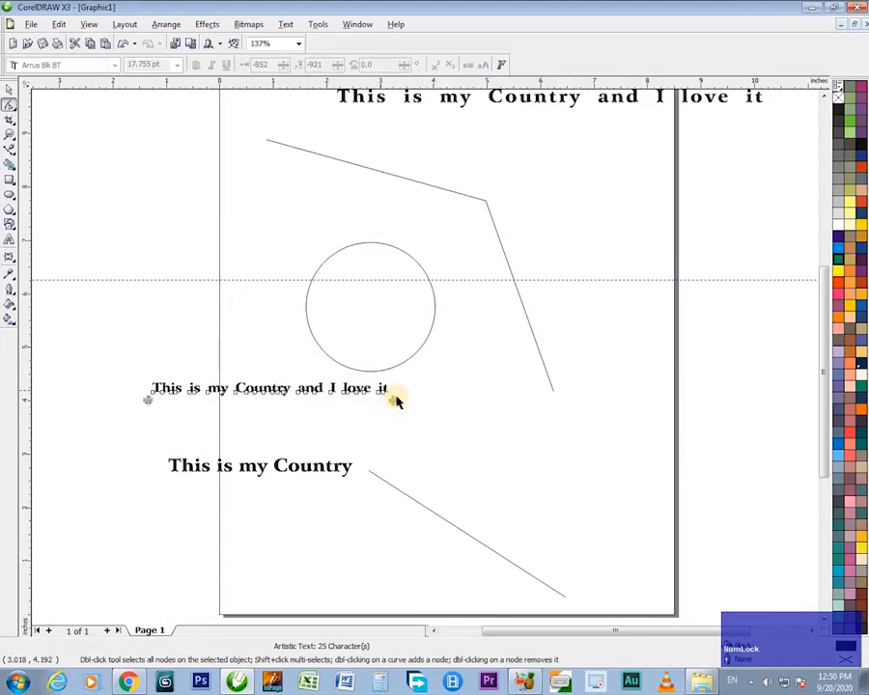
pyautogui.press('space')
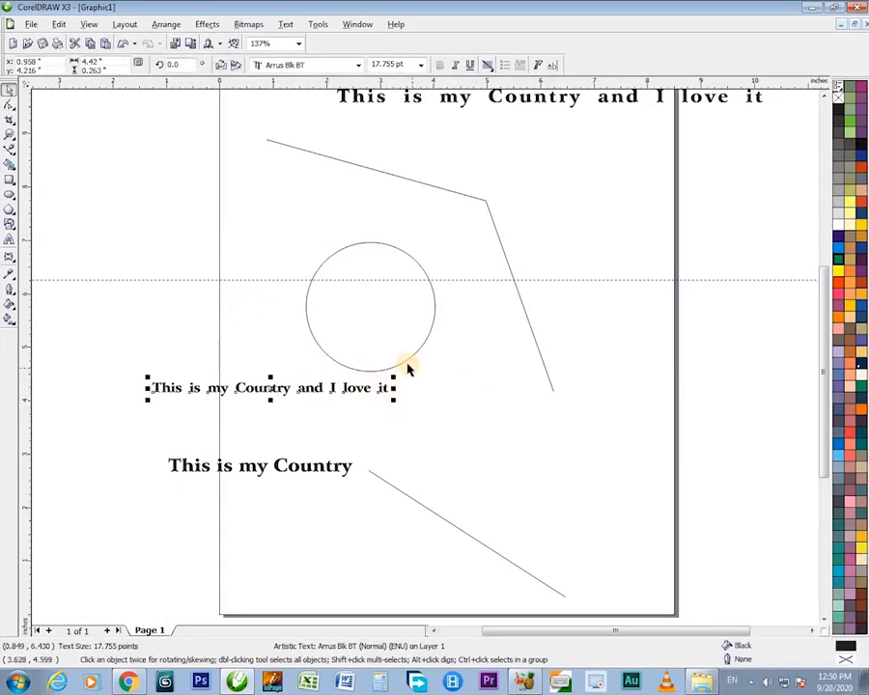
# - Fit the reduced text "This is my Country and I love it" to the circle with Fit Text To Path
pyautogui.keyDown('shift'); pyautogui.click(406, 360); pyautogui.keyUp('shift')
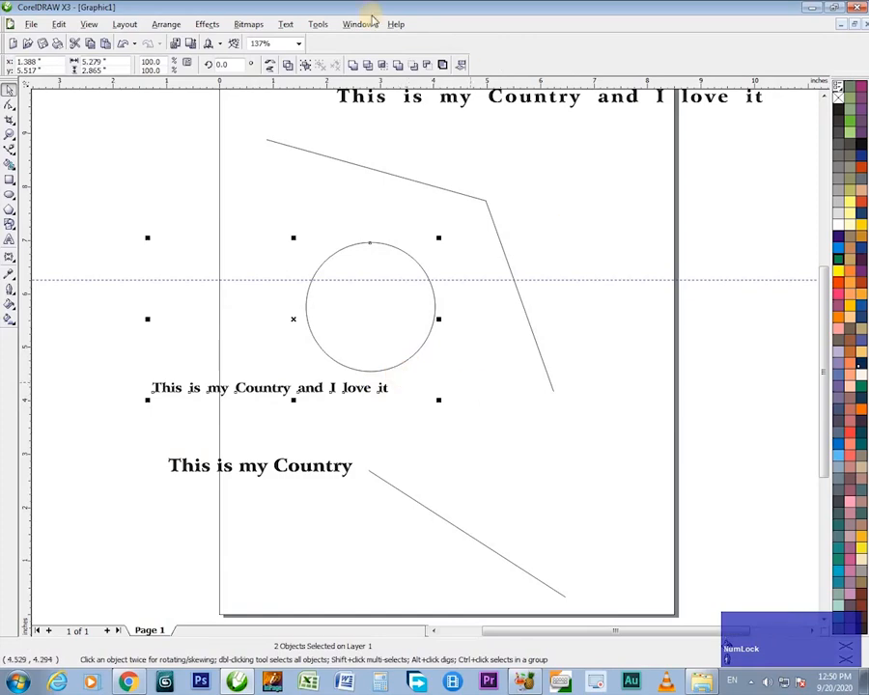
pyautogui.click(289, 25)
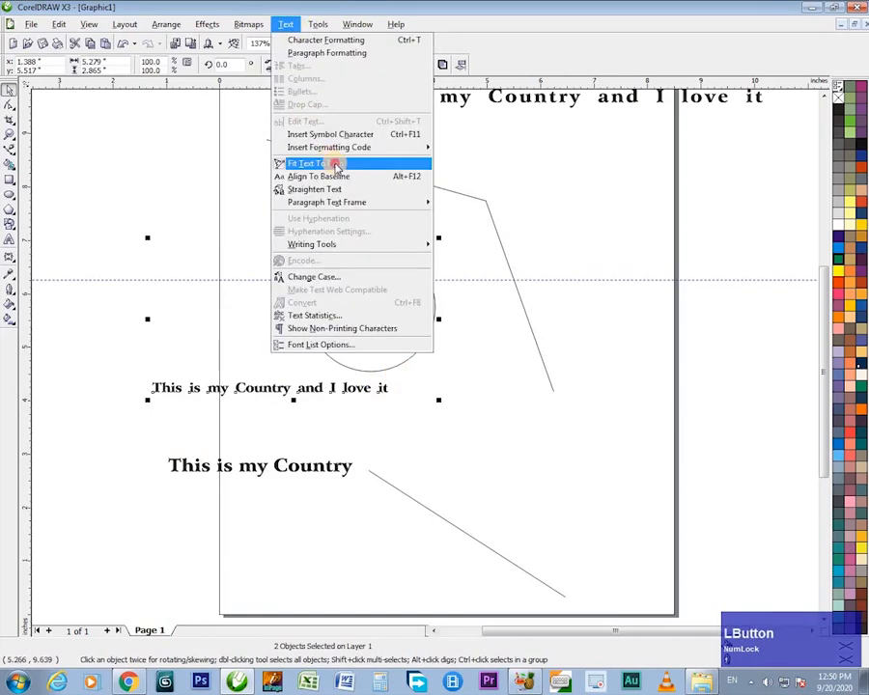
pyautogui.click(239, 161)
# - Slide the text around to the circle's lower arc, with about -0.125 inch distance from the path and 3.211 inches offset
pyautogui.press('z')
pyautogui.moveTo(223, 156); pyautogui.dragTo(537, 411)
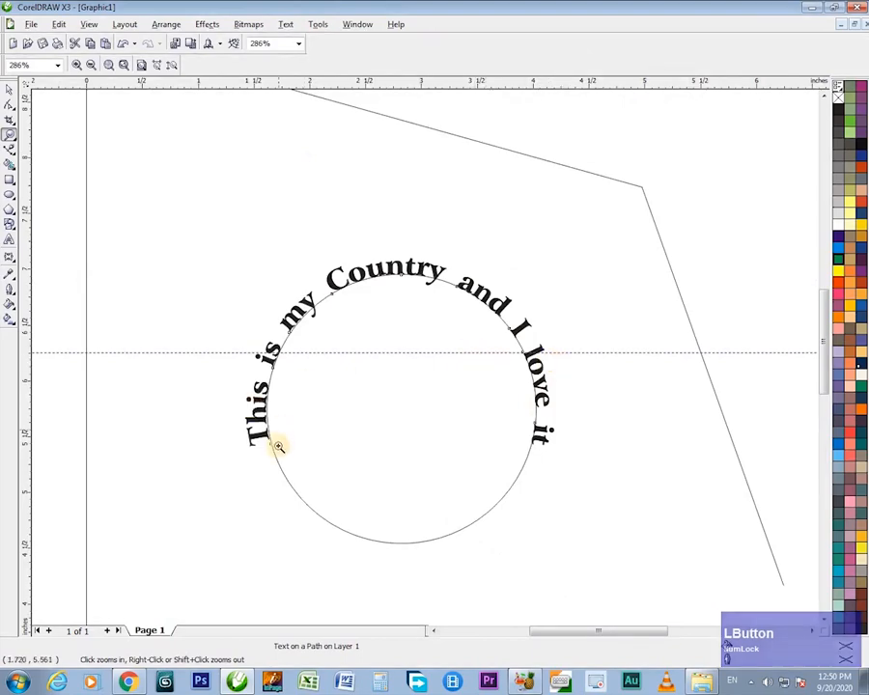
pyautogui.press('space')
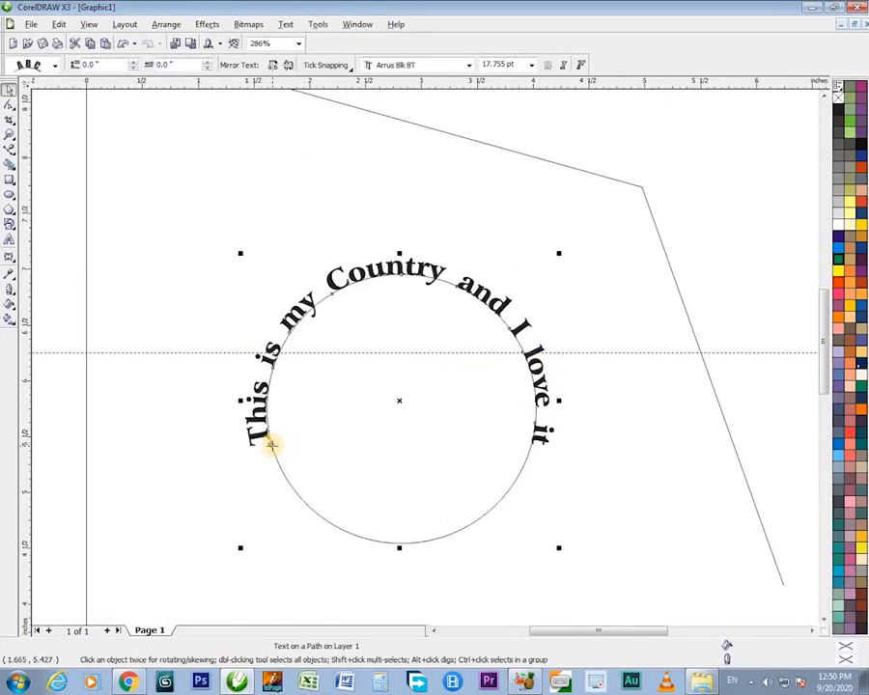
pyautogui.hotkey('ctrl', '1')
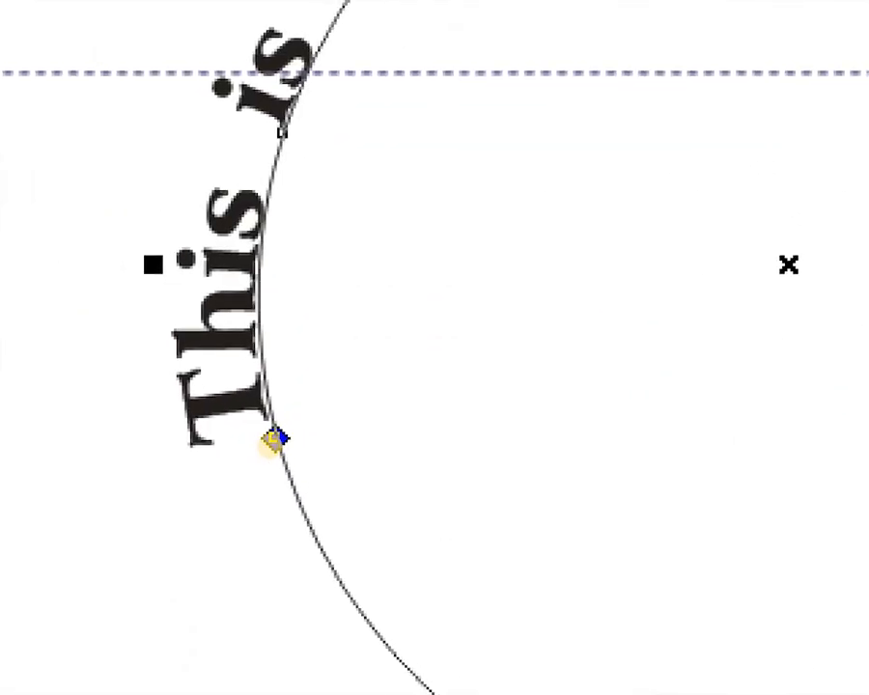
pyautogui.press('Escape')
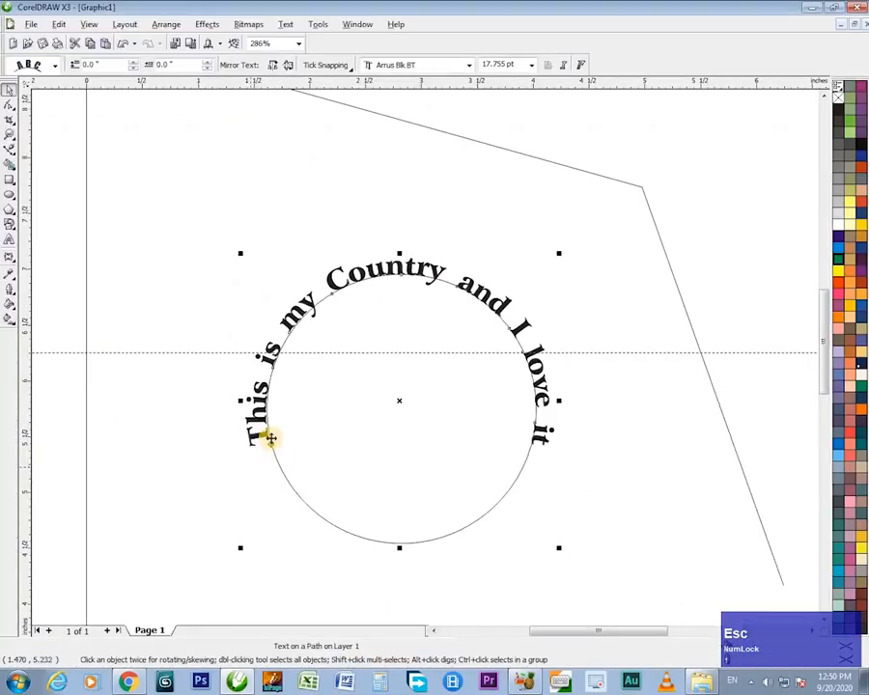
pyautogui.moveTo(271, 439); pyautogui.dragTo(496, 336)
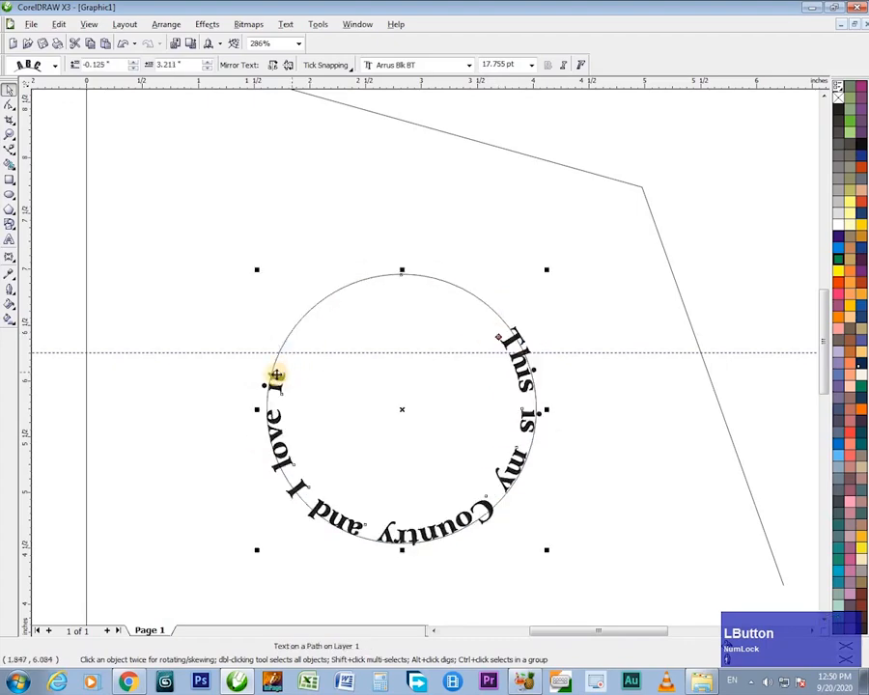
# - Mirror the circle text horizontally and vertically, and reposition it inside the lower arc at about -0.074 inch distance and 3.542 inches offset
pyautogui.click(274, 65)
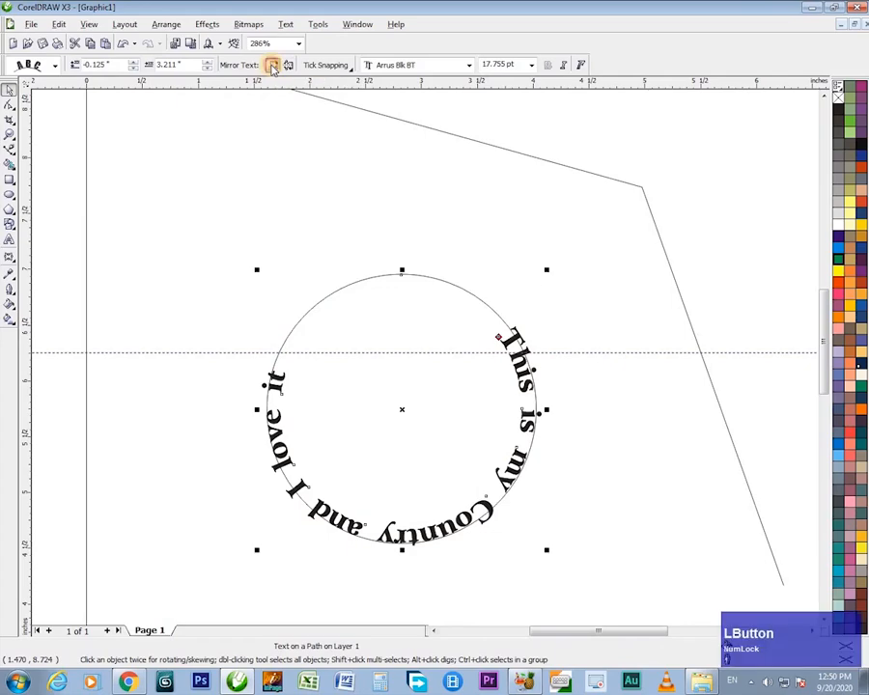
pyautogui.click(287, 66)
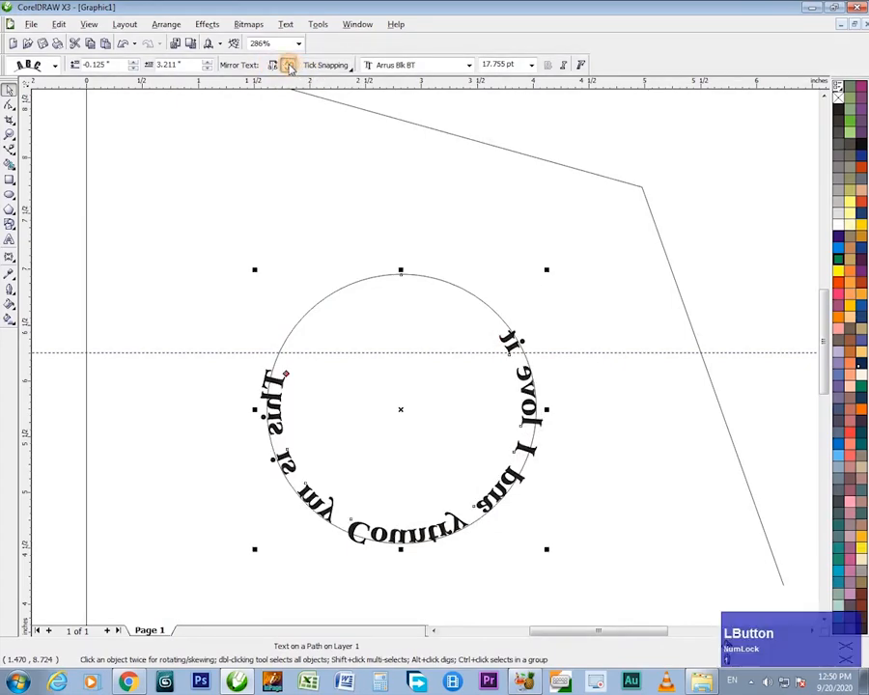
pyautogui.moveTo(286, 369)
pyautogui.mouseDown()
pyautogui.moveTo(283, 349)
pyautogui.moveTo(283, 363)
pyautogui.mouseUp()
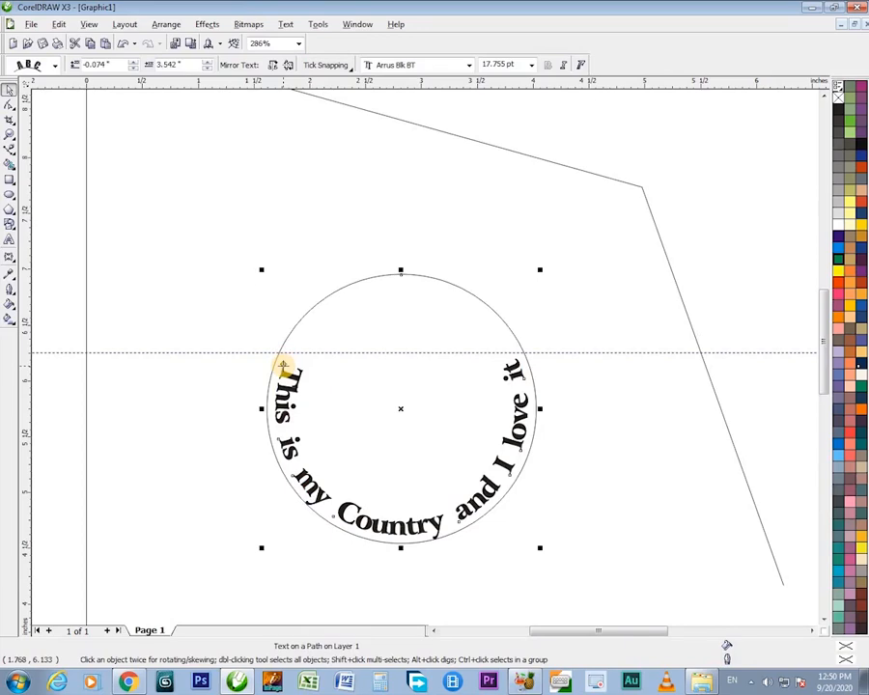
# - Pull the mirrored text outside the circle to about 0.5 inch from the path and center it around the lower arc
pyautogui.moveTo(283, 365); pyautogui.dragTo(138, 394)
pyautogui.moveTo(220, 373); pyautogui.dragTo(448, 405)
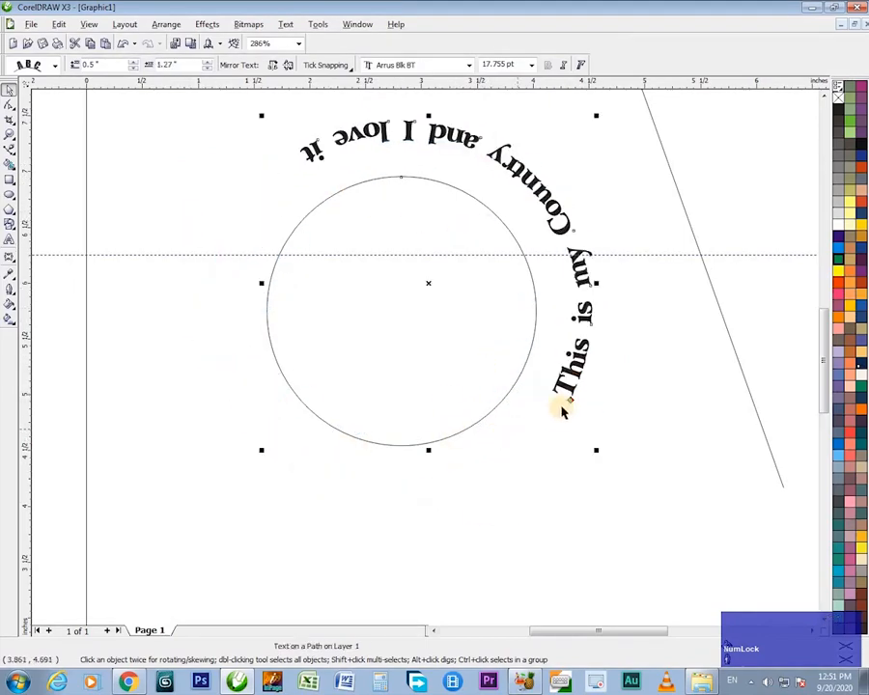
pyautogui.moveTo(569, 396); pyautogui.dragTo(226, 382)
pyautogui.press('space')
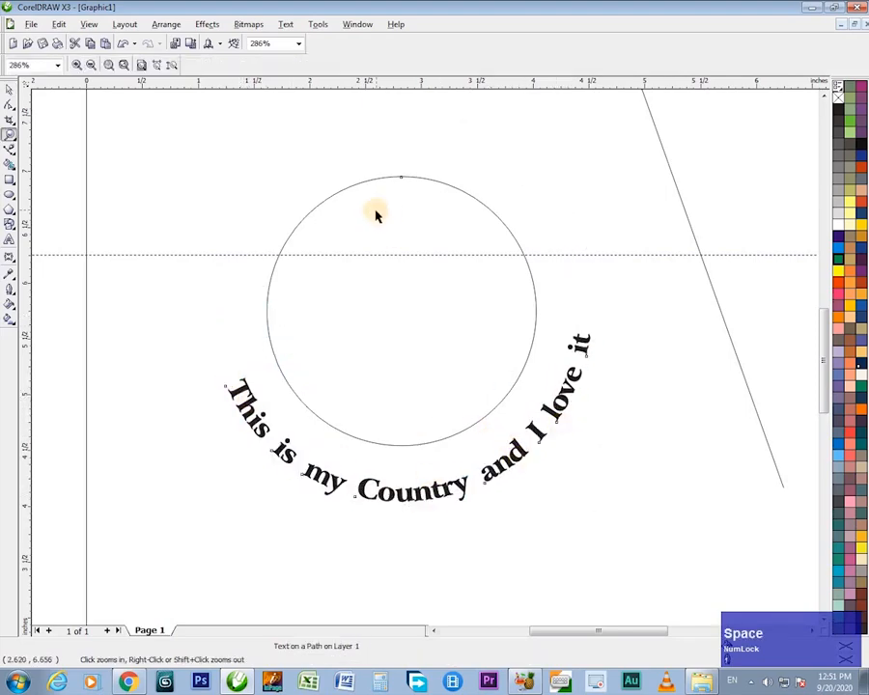
# - Break the arc-shaped text apart from the circle, and test moving the text independently
pyautogui.press('space')
pyautogui.press('ctrl')
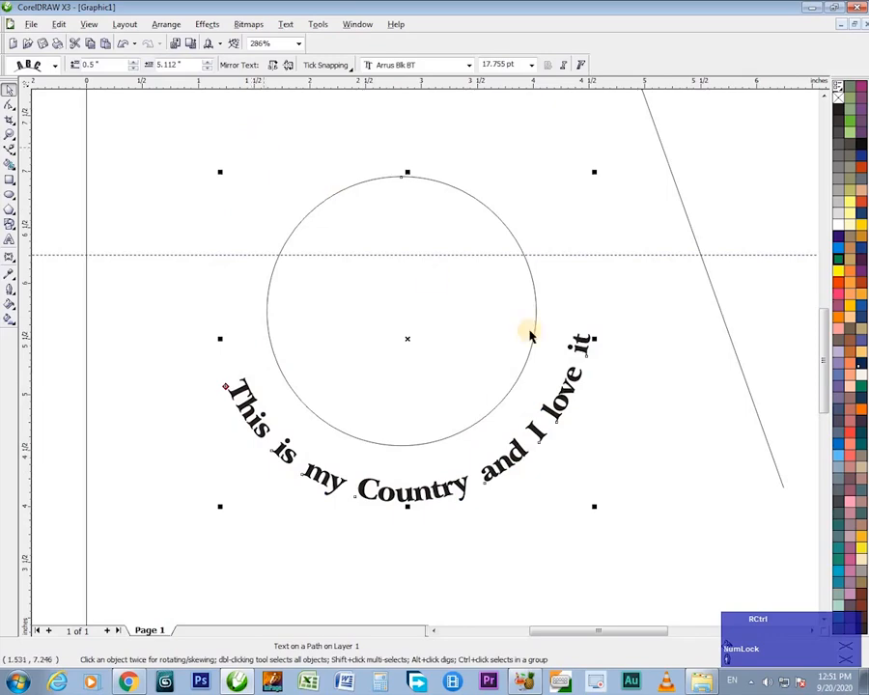
pyautogui.hotkey('ctrl', 'k')
pyautogui.click(527, 451)
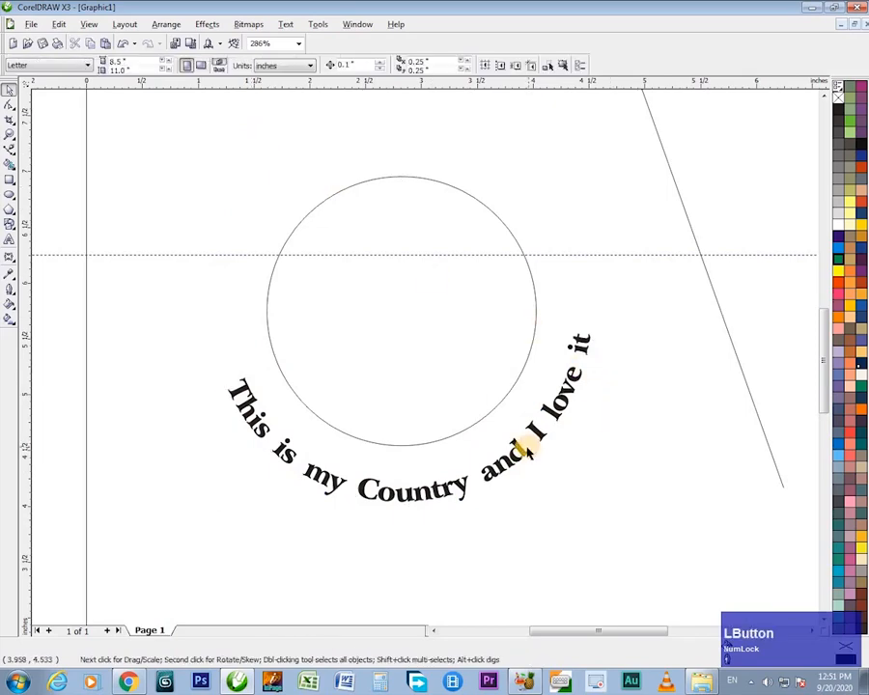
pyautogui.moveTo(518, 452); pyautogui.dragTo(548, 528)
pyautogui.moveTo(549, 528); pyautogui.dragTo(509, 450)
pyautogui.click(579, 522)
# - Fit the separated arc text to the angled two-segment line above the circle with Fit Text To Path
pyautogui.press('F3')
pyautogui.press('h')
pyautogui.moveTo(314, 273); pyautogui.dragTo(347, 367)
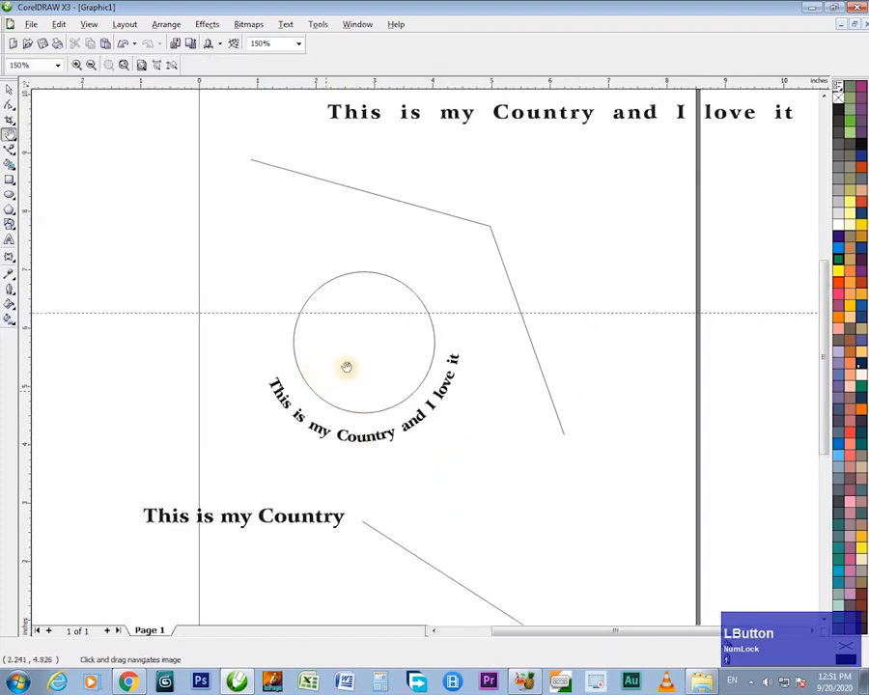
pyautogui.moveTo(367, 427); pyautogui.dragTo(351, 467)
pyautogui.press('space')
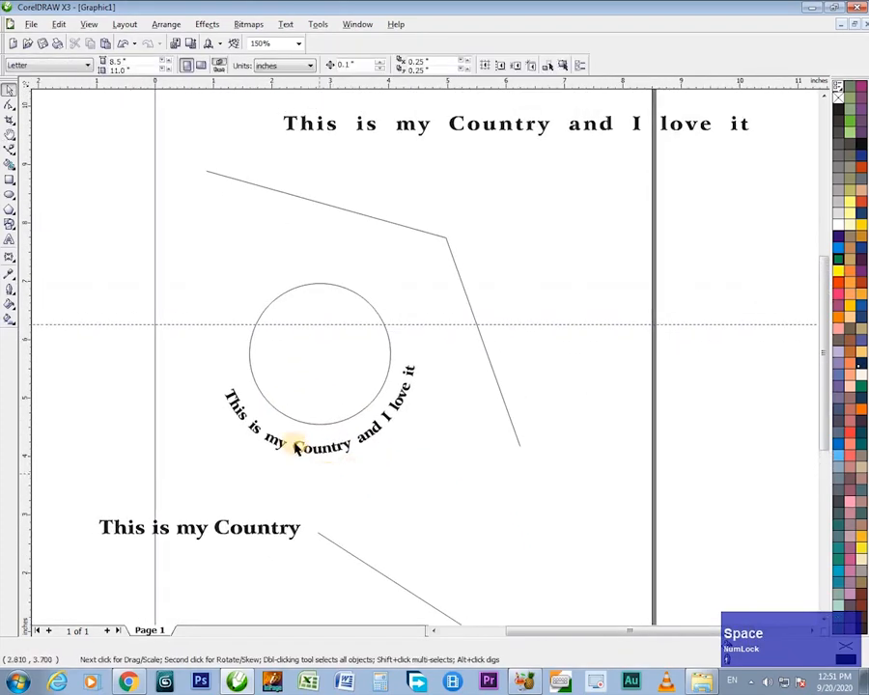
pyautogui.click(330, 471)
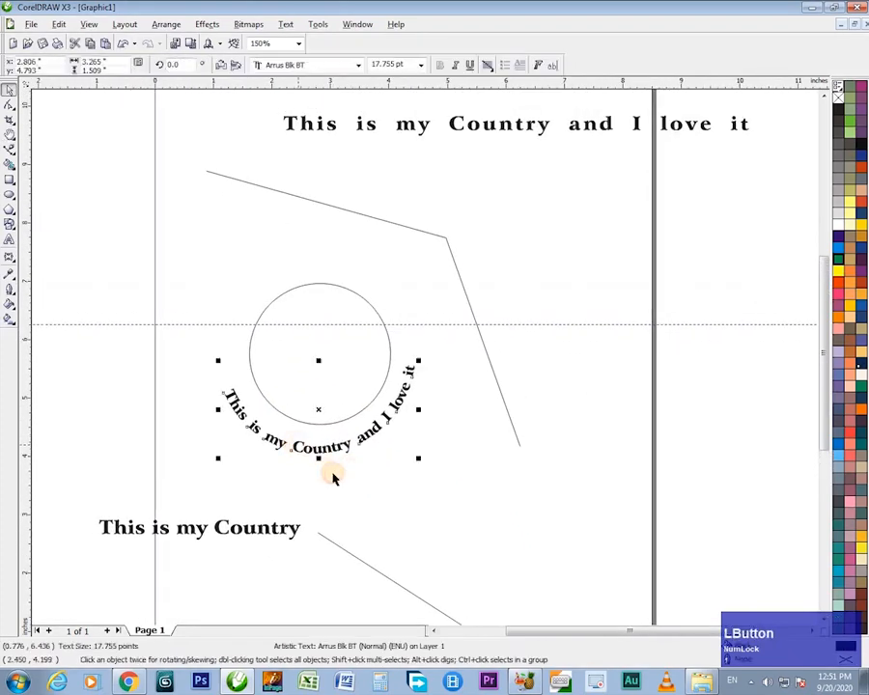
pyautogui.keyDown('shift'); pyautogui.click(360, 216); pyautogui.keyUp('shift')
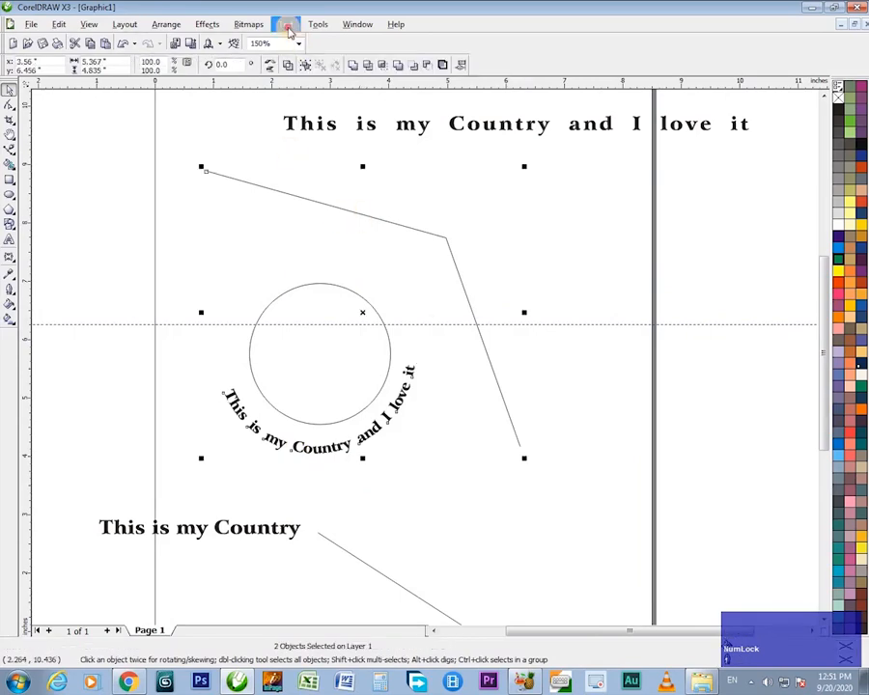
pyautogui.click(289, 25)
pyautogui.click(328, 164)
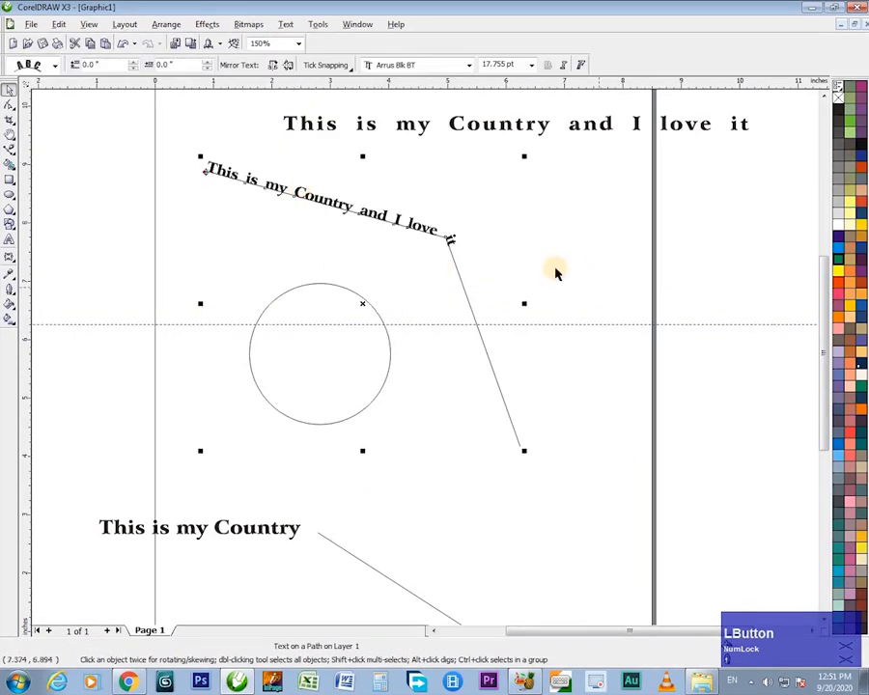
pyautogui.click(485, 277)
# - Move the angled path's corner node with the Shape tool to about X 3.271, Y 8.607 inches
pyautogui.press('F10')
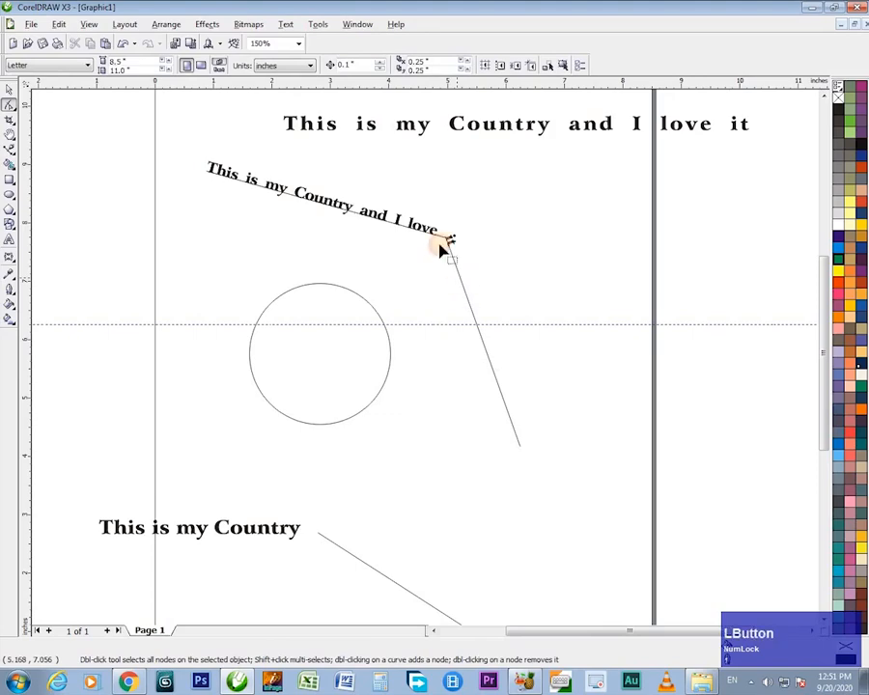
pyautogui.press('F2')
pyautogui.moveTo(379, 200); pyautogui.dragTo(530, 330)
pyautogui.click(397, 253)
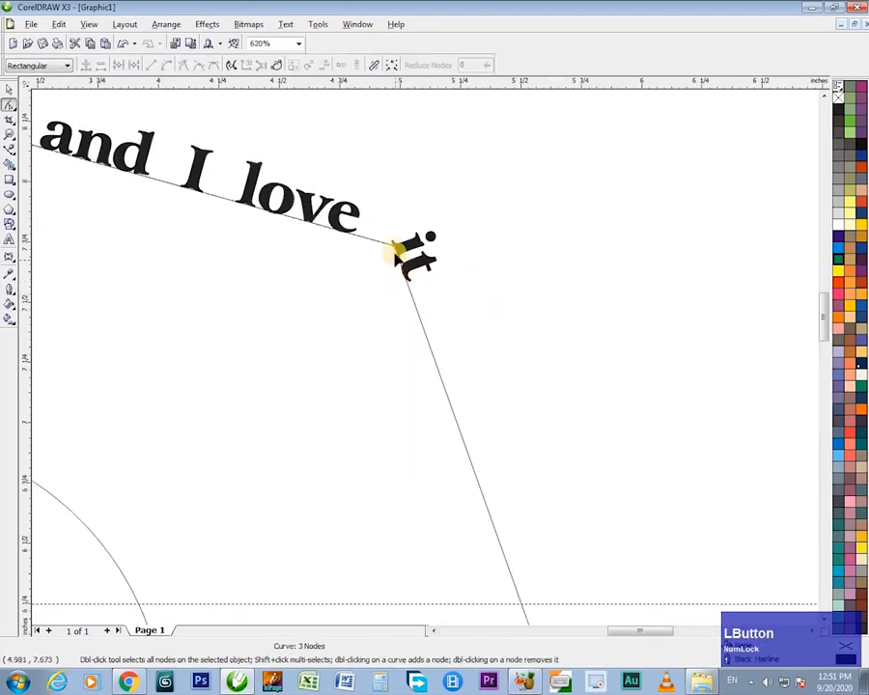
pyautogui.moveTo(357, 293); pyautogui.dragTo(354, 305)
pyautogui.press('F3')
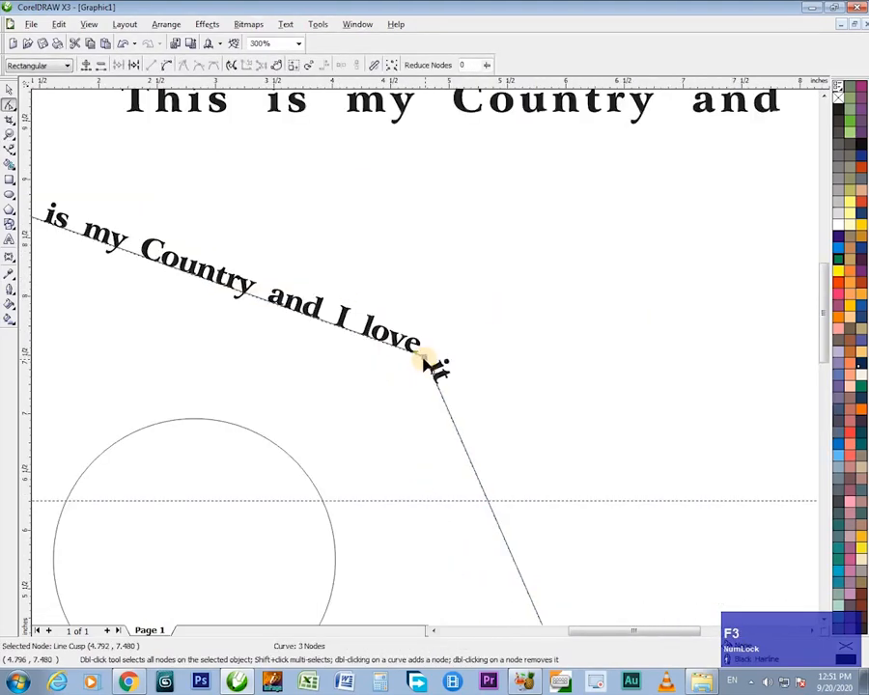
pyautogui.press('F3')
pyautogui.moveTo(430, 363); pyautogui.dragTo(214, 510)
pyautogui.moveTo(215, 511); pyautogui.dragTo(342, 291)
# - Select the corner node of the text's path and convert its line segment to a curve
pyautogui.press('z')
pyautogui.moveTo(173, 220); pyautogui.dragTo(555, 472)
pyautogui.press('s')
pyautogui.press('z')
pyautogui.moveTo(260, 158); pyautogui.dragTo(471, 357)
pyautogui.press('s')
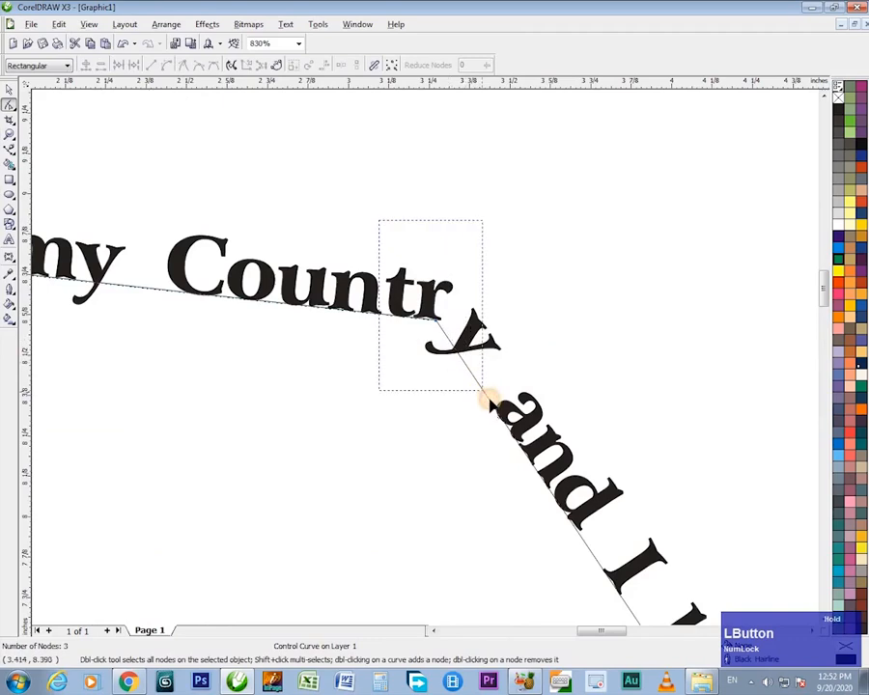
pyautogui.moveTo(487, 398); pyautogui.dragTo(488, 399)
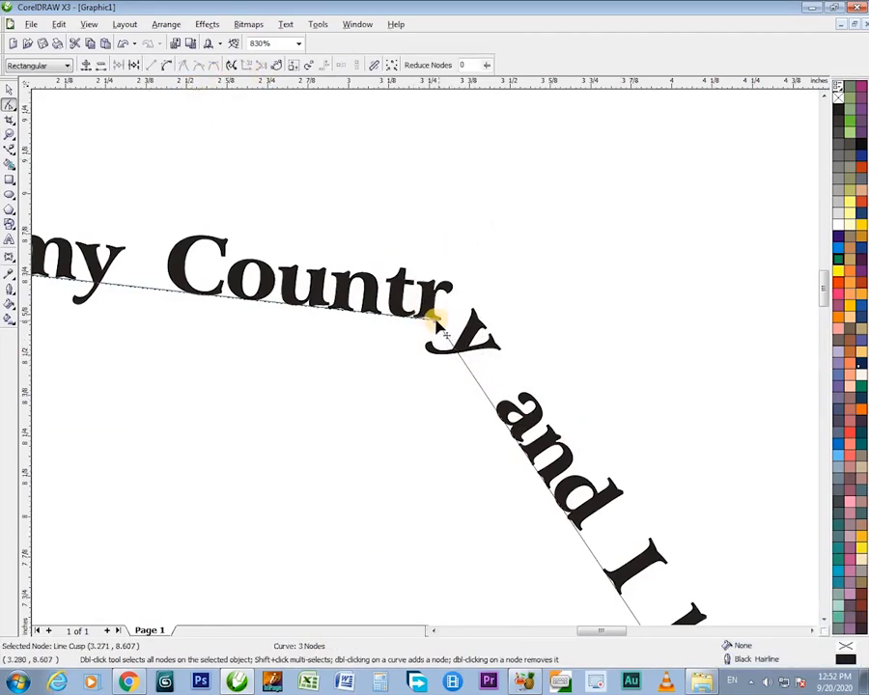
pyautogui.rightClick(435, 321)
pyautogui.click(497, 371)
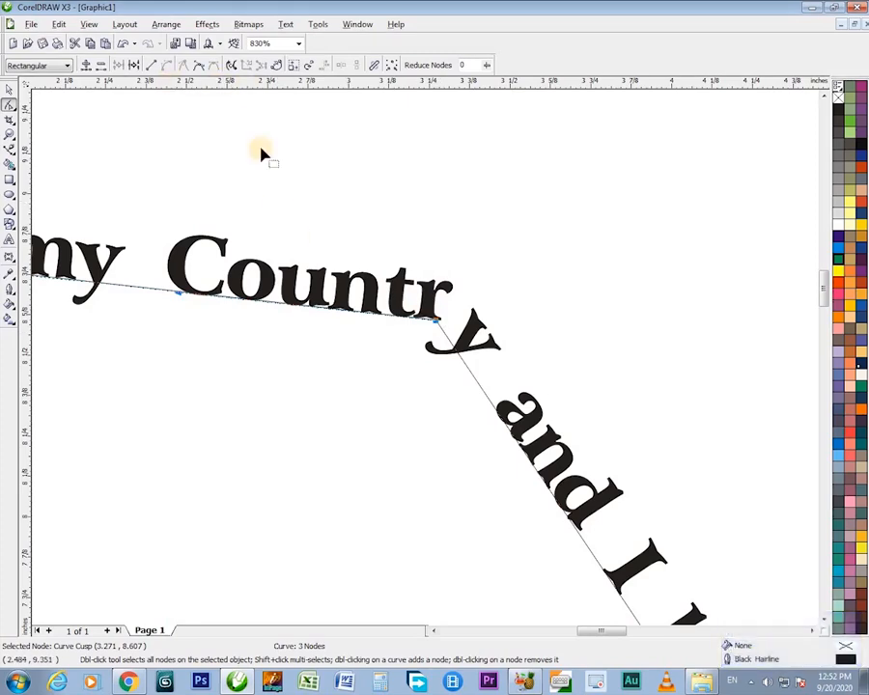
# - Bend the converted segment upward into an arch and shift the corner node to about X 3.336, Y 8.489 inches
pyautogui.click(435, 324)
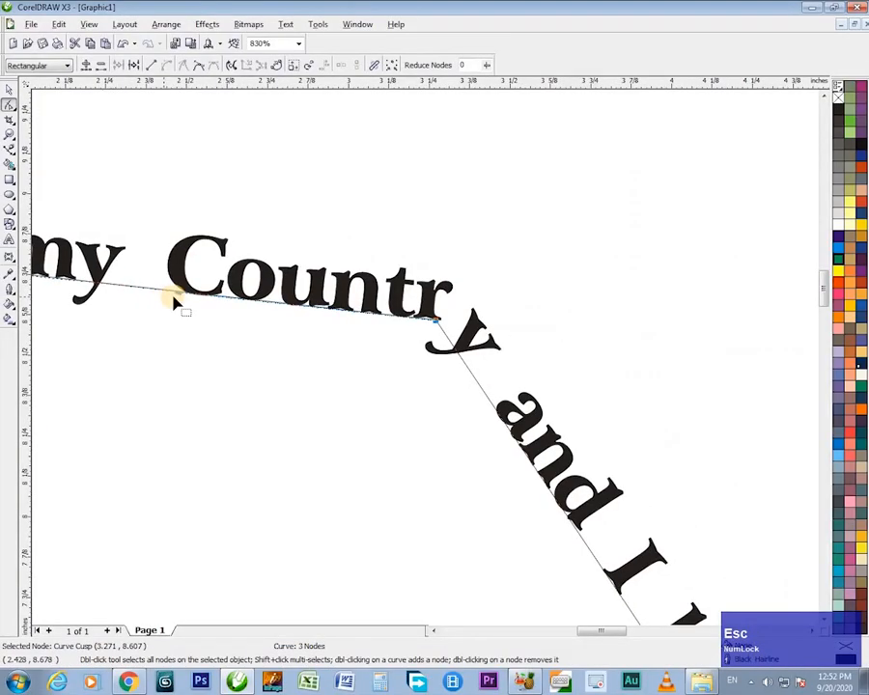
pyautogui.moveTo(177, 290); pyautogui.dragTo(267, 152)
pyautogui.moveTo(439, 328); pyautogui.dragTo(467, 388)
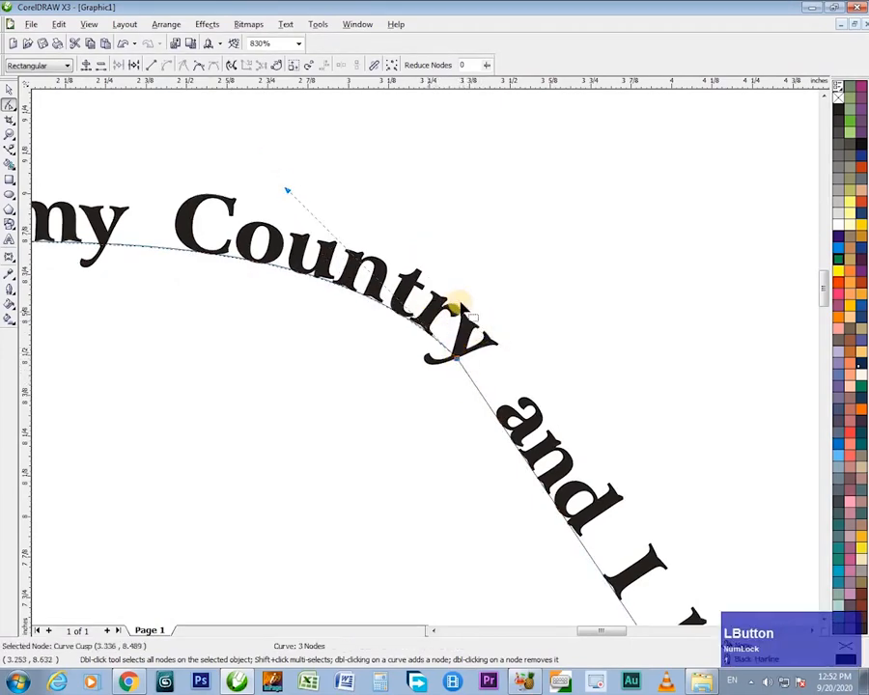
pyautogui.press('F3')
pyautogui.press('F3')
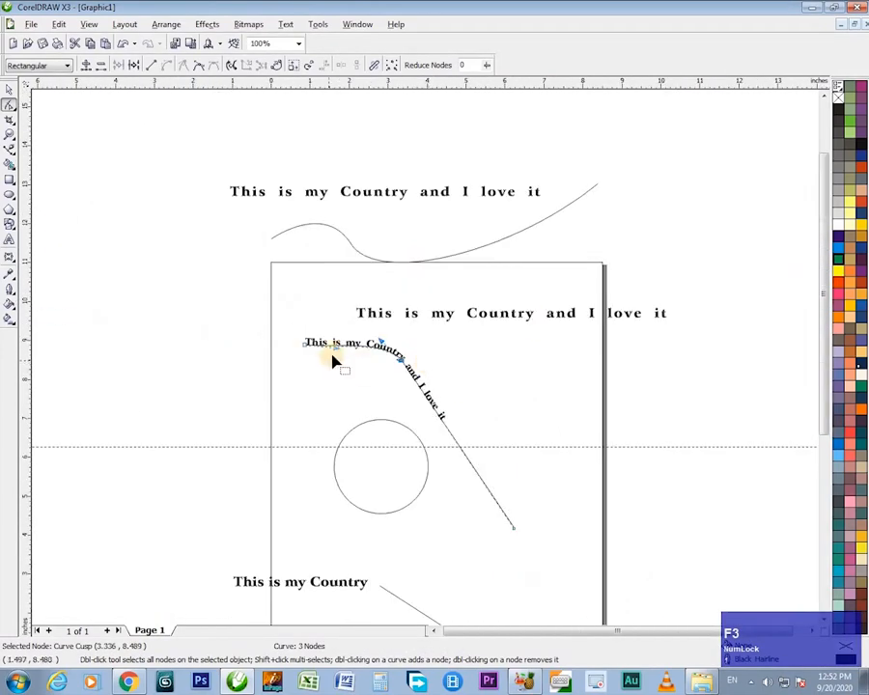
# - Pull both control handles of the curved segment downward so the path sags between its start and corner node
pyautogui.moveTo(327, 364); pyautogui.dragTo(361, 394)
pyautogui.moveTo(364, 323); pyautogui.dragTo(420, 384)
pyautogui.moveTo(384, 347); pyautogui.dragTo(363, 407)
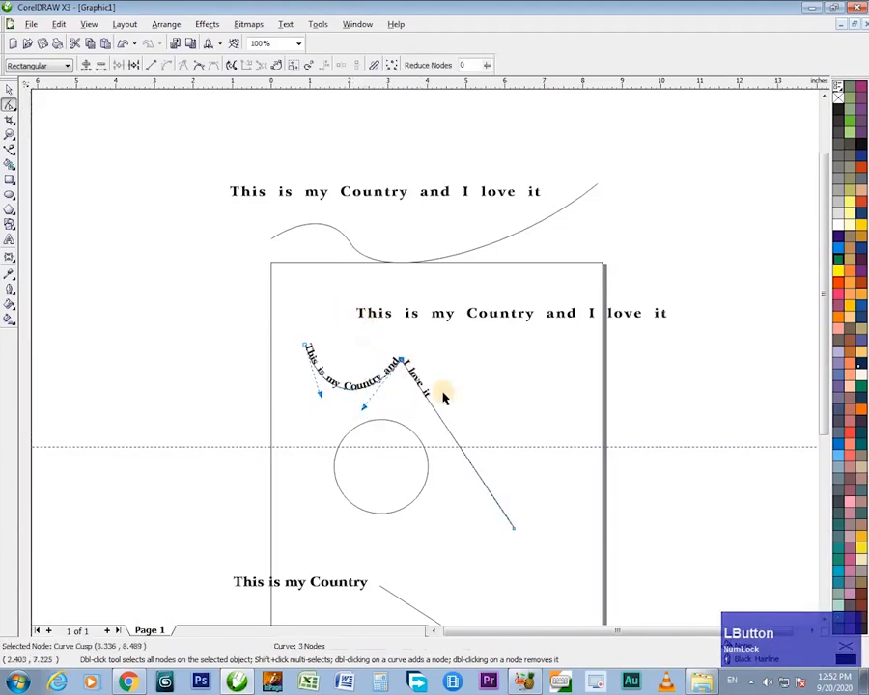
# - Delete the wavy curve above the page
pyautogui.press('space')
pyautogui.press('h')
pyautogui.moveTo(468, 402); pyautogui.dragTo(454, 281)
pyautogui.press('space')
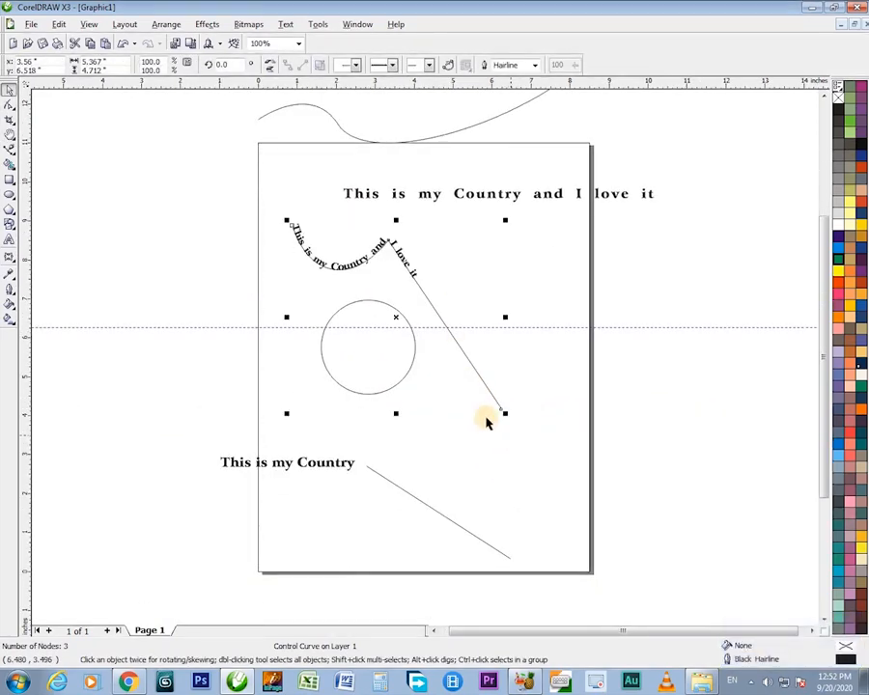
pyautogui.press('space')
pyautogui.moveTo(297, 114); pyautogui.dragTo(280, 197)
pyautogui.press('space')
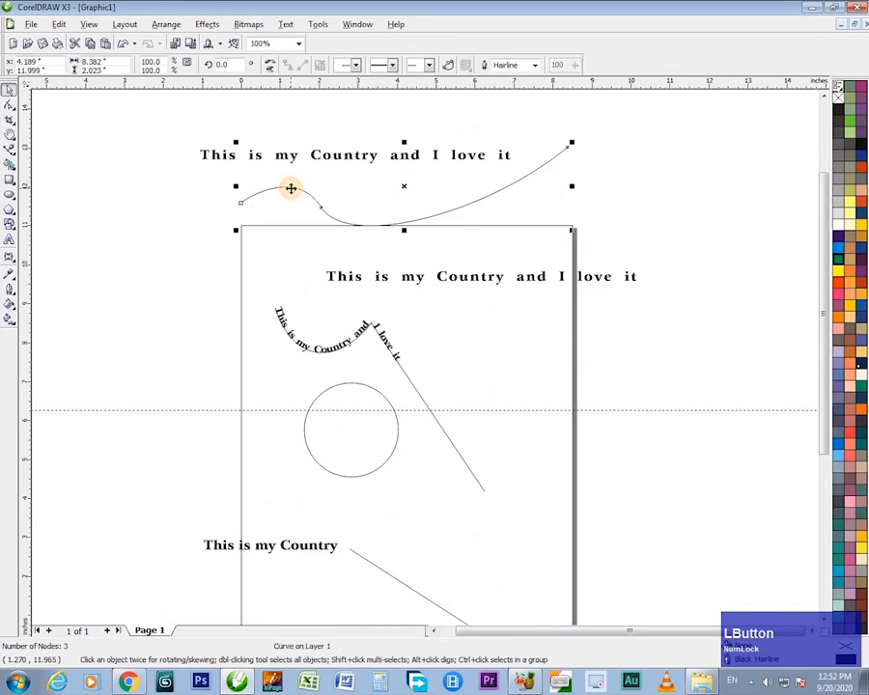
pyautogui.press('Delete')
# - Move the 24 pt text above the page straight down to the page's upper edge, at about Y 10.509 inches
pyautogui.click(485, 154)
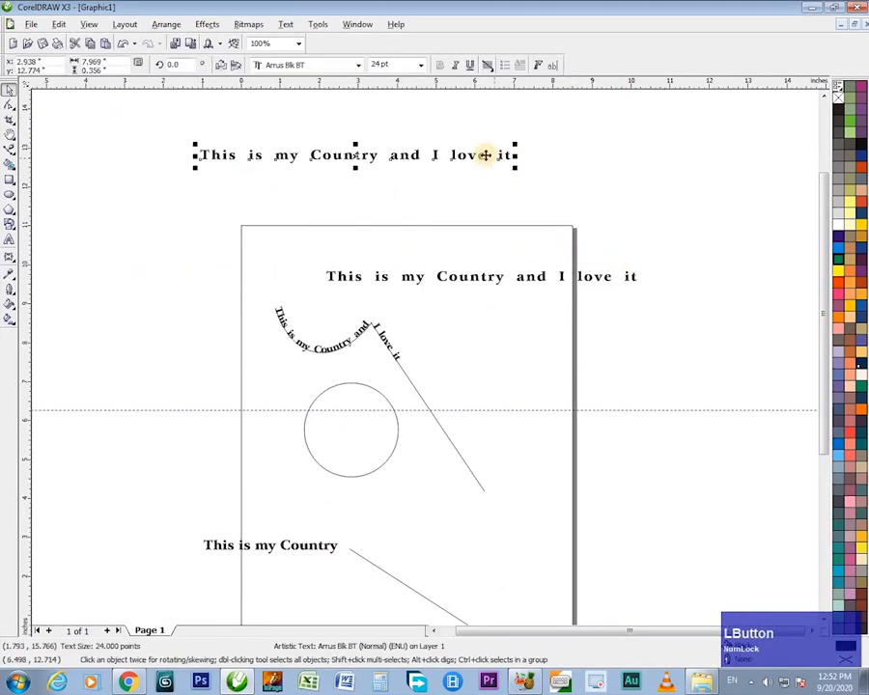
pyautogui.moveTo(478, 156); pyautogui.dragTo(482, 244)
pyautogui.moveTo(343, 259); pyautogui.dragTo(323, 215)
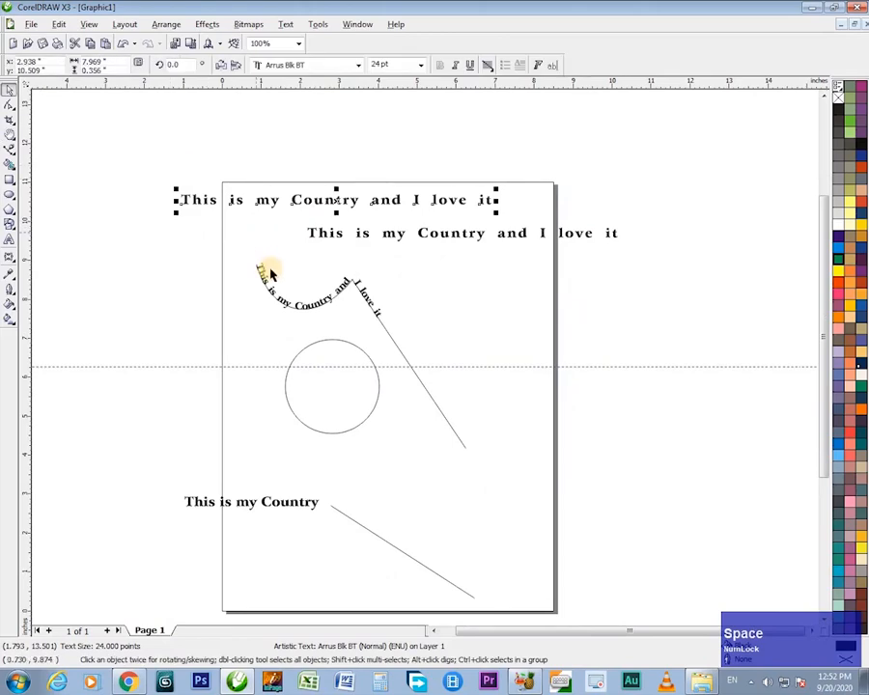
pyautogui.press('z')
pyautogui.moveTo(93, 141); pyautogui.dragTo(623, 575)
pyautogui.press('h')
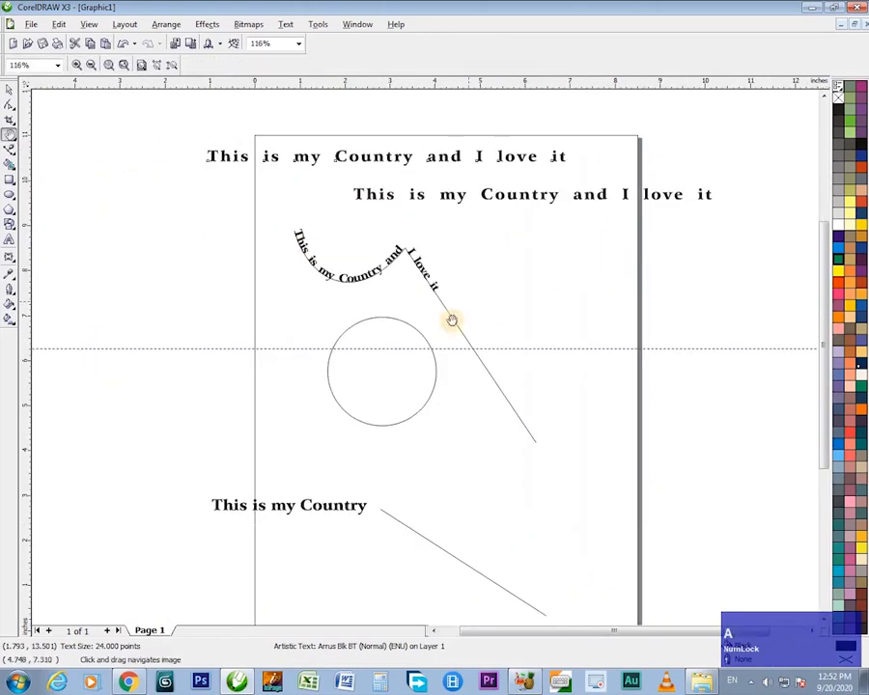
pyautogui.moveTo(450, 320); pyautogui.dragTo(413, 314)
pyautogui.press('space')
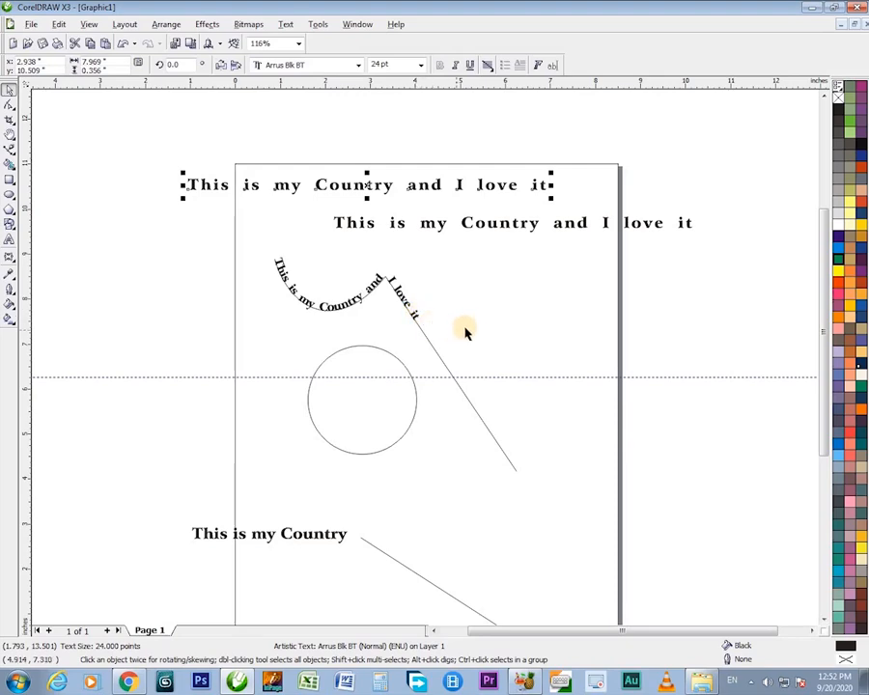
pyautogui.click(309, 291)
pyautogui.moveTo(114, 159); pyautogui.dragTo(663, 596)
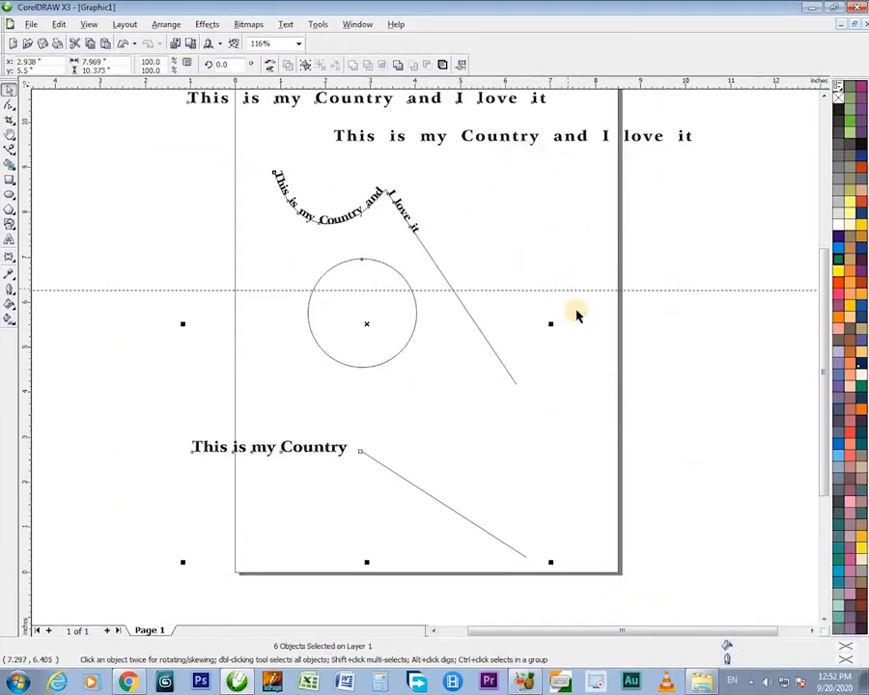
pyautogui.click(577, 275)
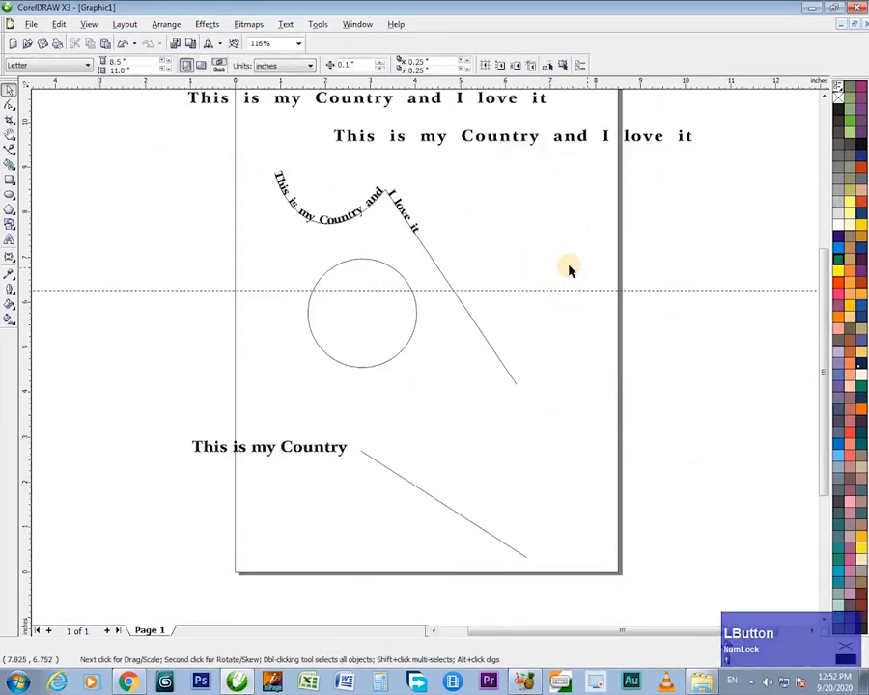